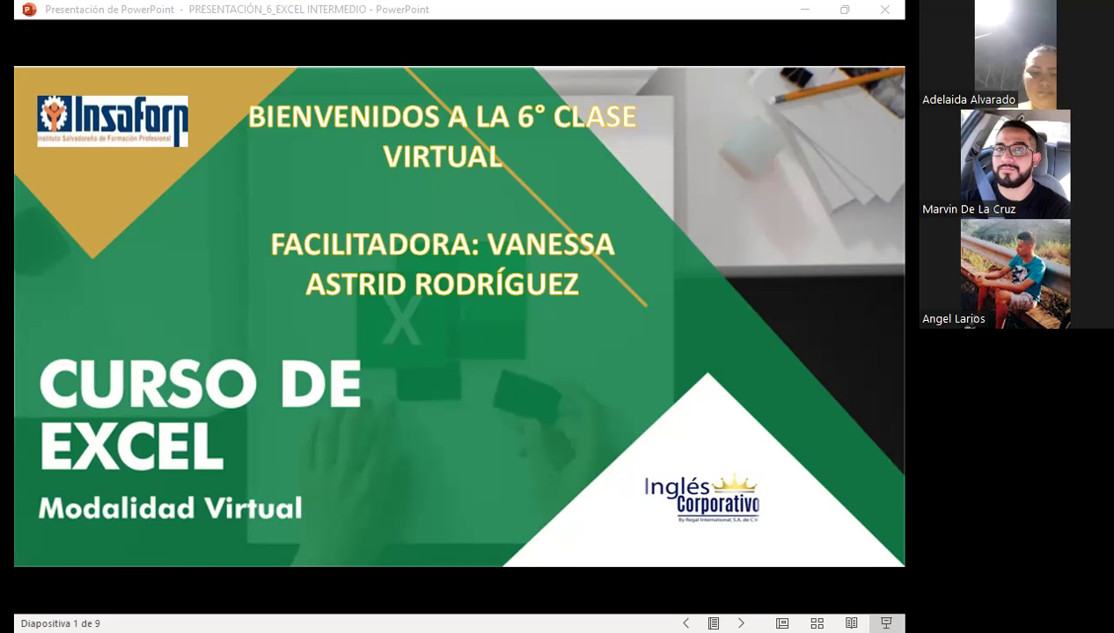
# Step: Switch from the PowerPoint slideshow to the Excel Intermedio course page in Firefox
pyautogui.hotkey('alt', 'Tab')
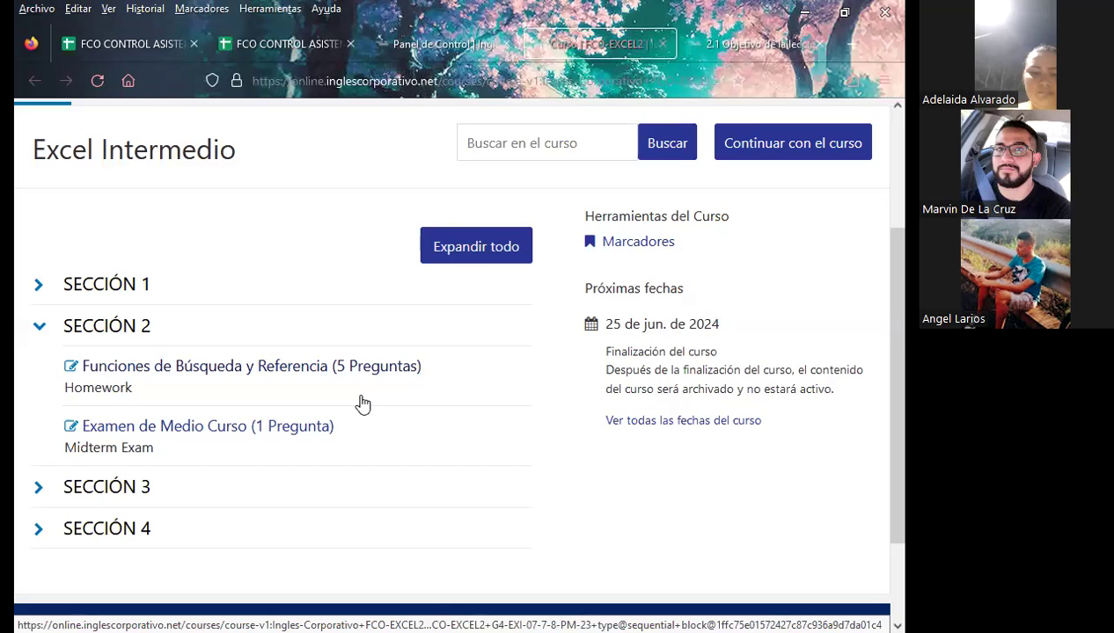
pyautogui.middleClick(173, 434)
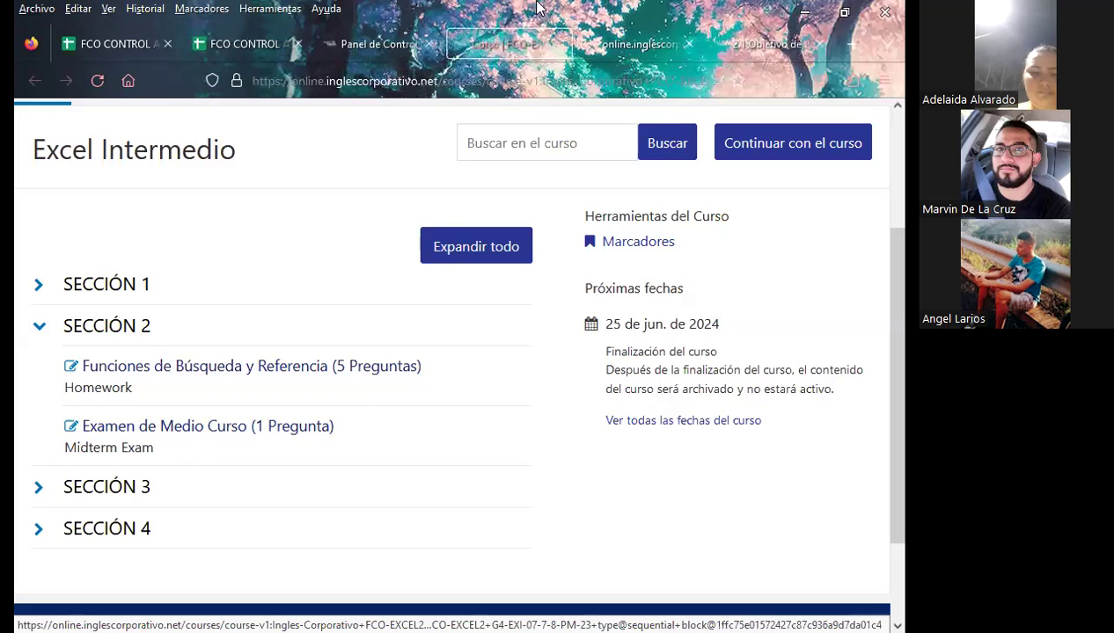
pyautogui.click(653, 46)
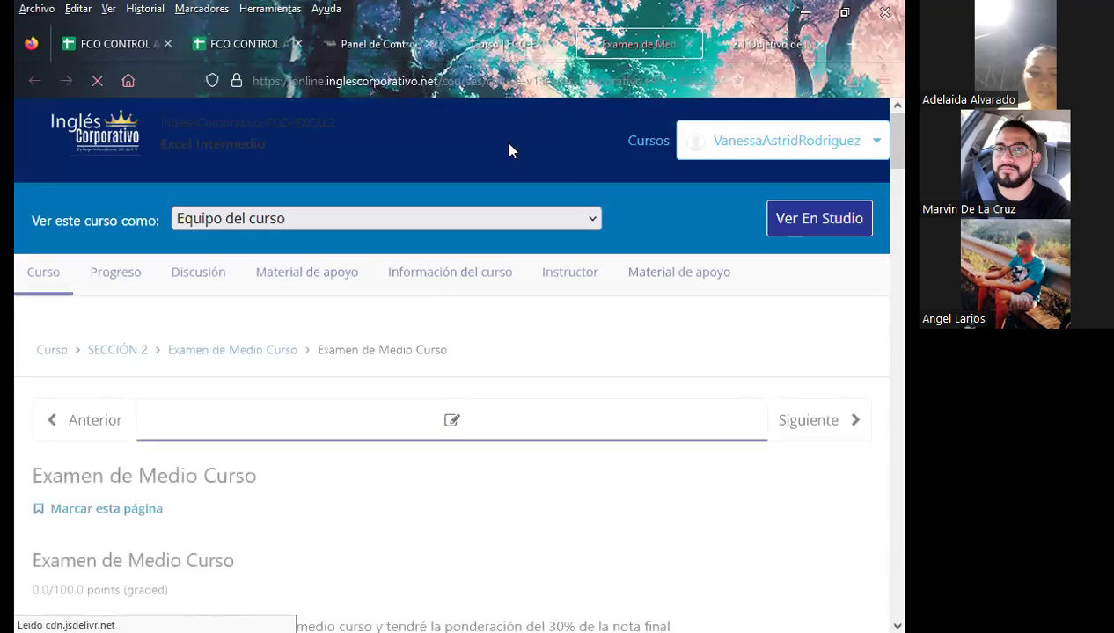
pyautogui.scroll(-3, 354, 415)
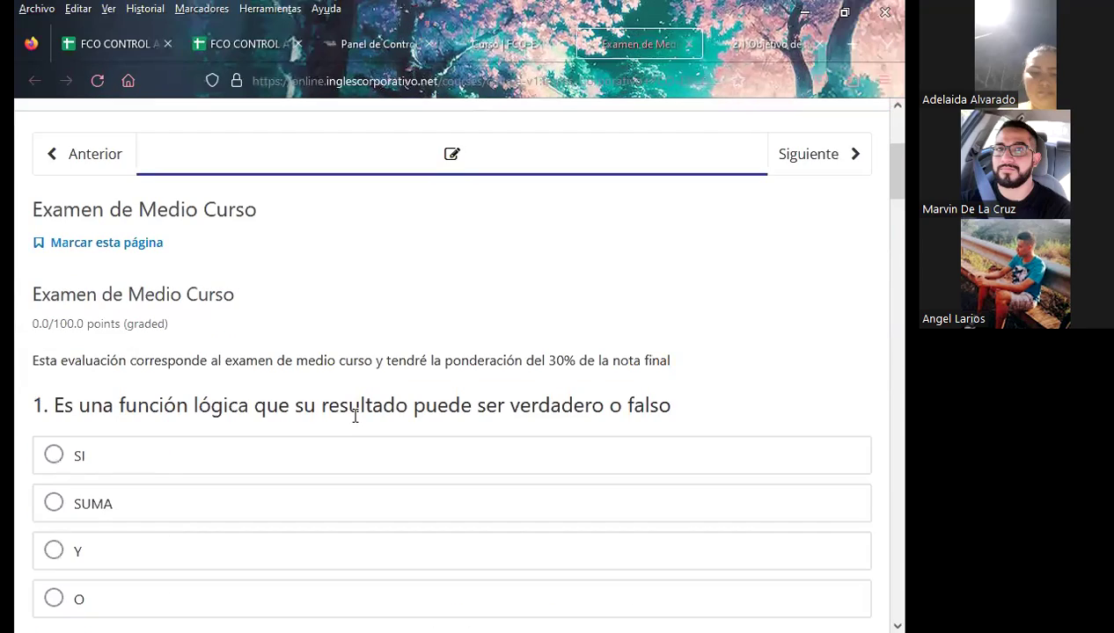
pyautogui.scroll(-3, 354, 415)
pyautogui.scroll(-9, 355, 416)
pyautogui.scroll(-3, 354, 415)
pyautogui.scroll(-4, 356, 423)
pyautogui.scroll(-4, 355, 420)
pyautogui.scroll(-6, 355, 420)
pyautogui.scroll(-3, 355, 420)
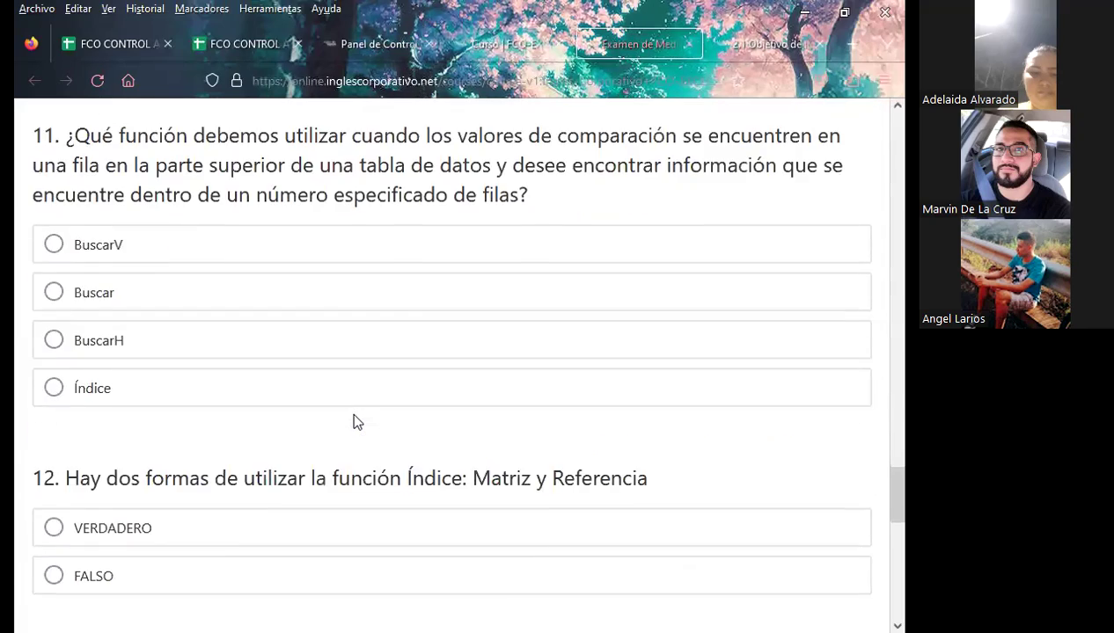
pyautogui.scroll(-3, 355, 421)
pyautogui.scroll(-2, 356, 420)
pyautogui.scroll(-2, 355, 420)
pyautogui.scroll(-2, 356, 421)
pyautogui.scroll(2, 355, 421)
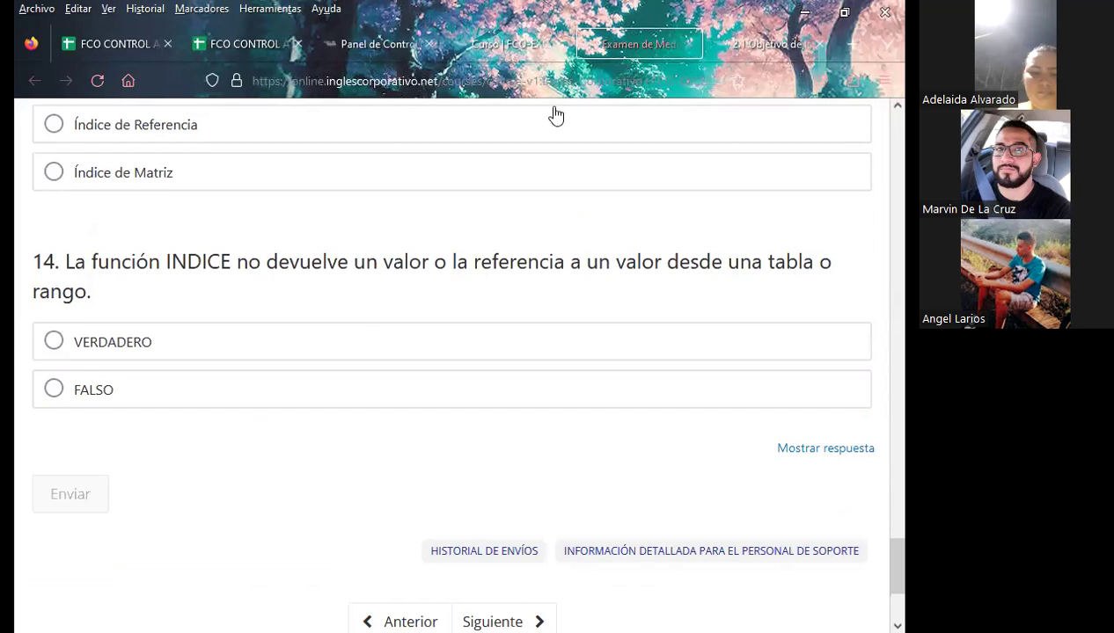
pyautogui.click(687, 44)
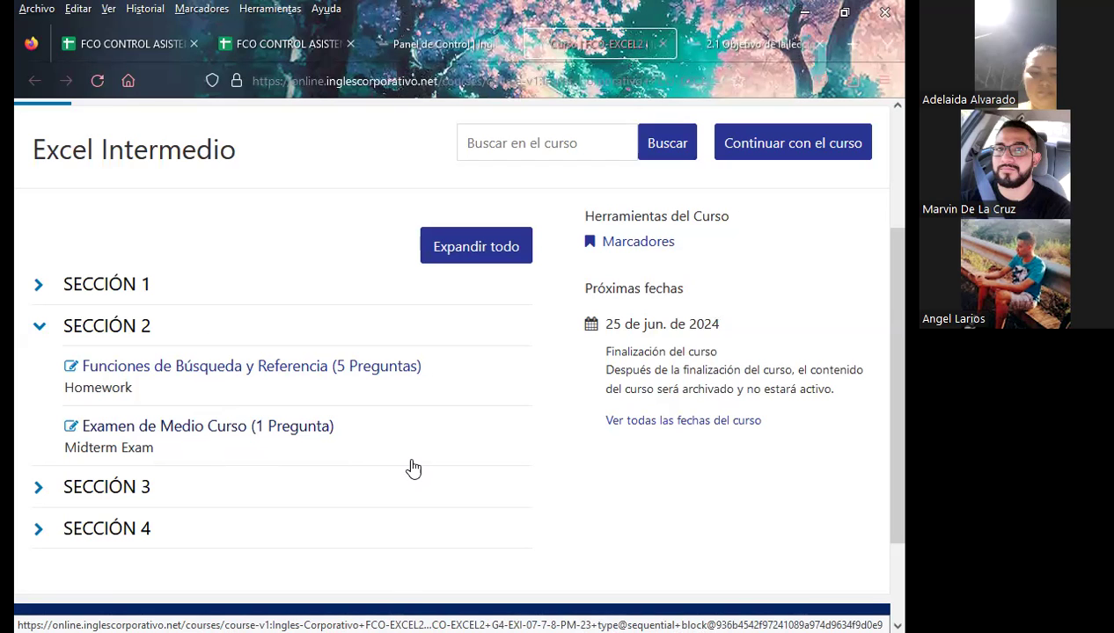
# Step: Bring up the '2.1 Objetivo de la lección: Función buscar' lesson page
pyautogui.scroll(-2, 413, 468)
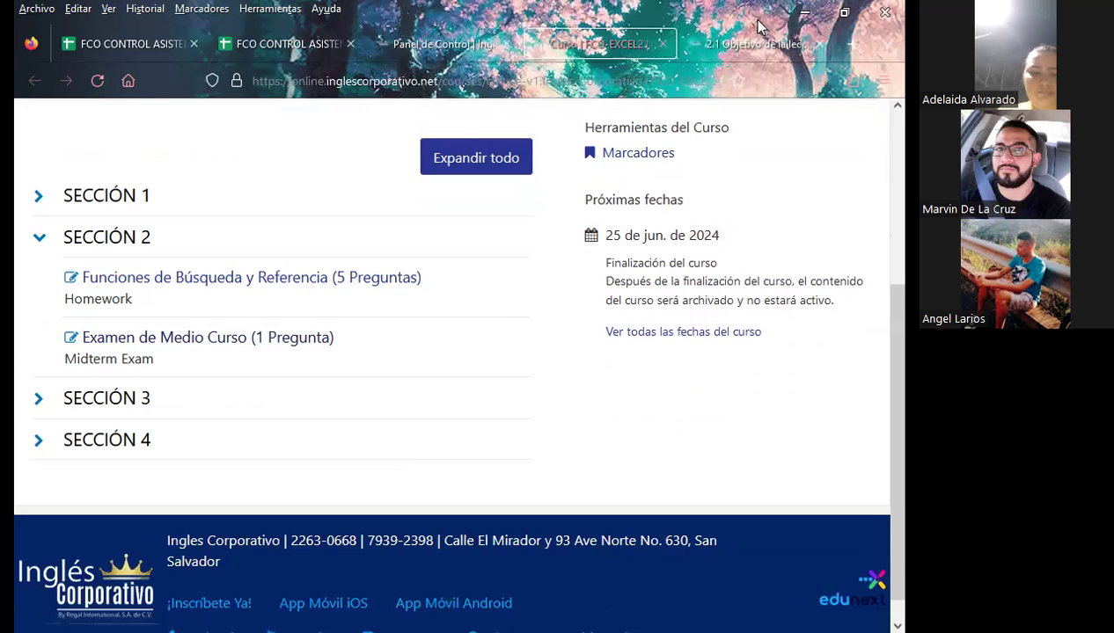
pyautogui.click(744, 44)
pyautogui.scroll(2, 320, 403)
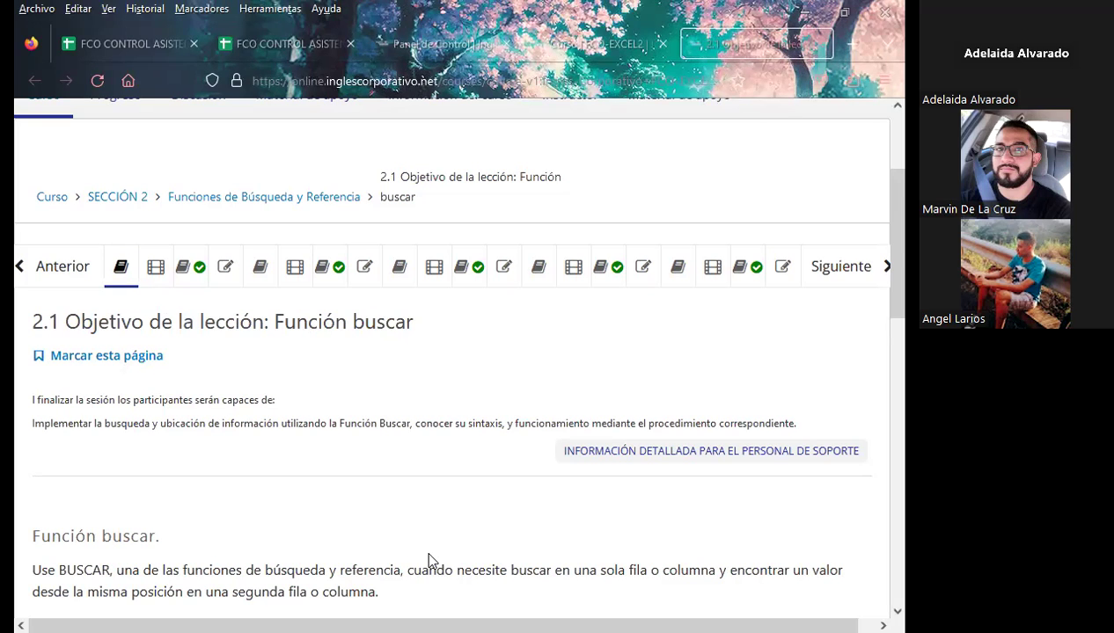
# Step: Return to the PRESENTACIÓN_6_EXCEL INTERMEDIO slideshow on slide 1
pyautogui.hotkey('alt', 'Tab')
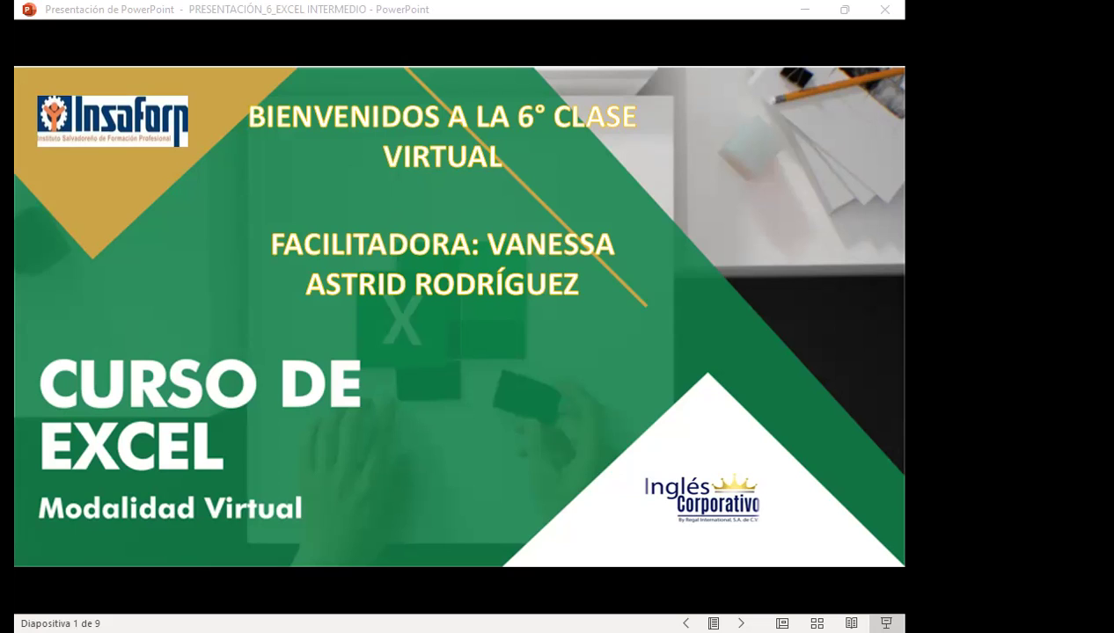
# Step: Advance past the SESIÓN: 6 title slide to the AGENDA slide
pyautogui.click(543, 398)
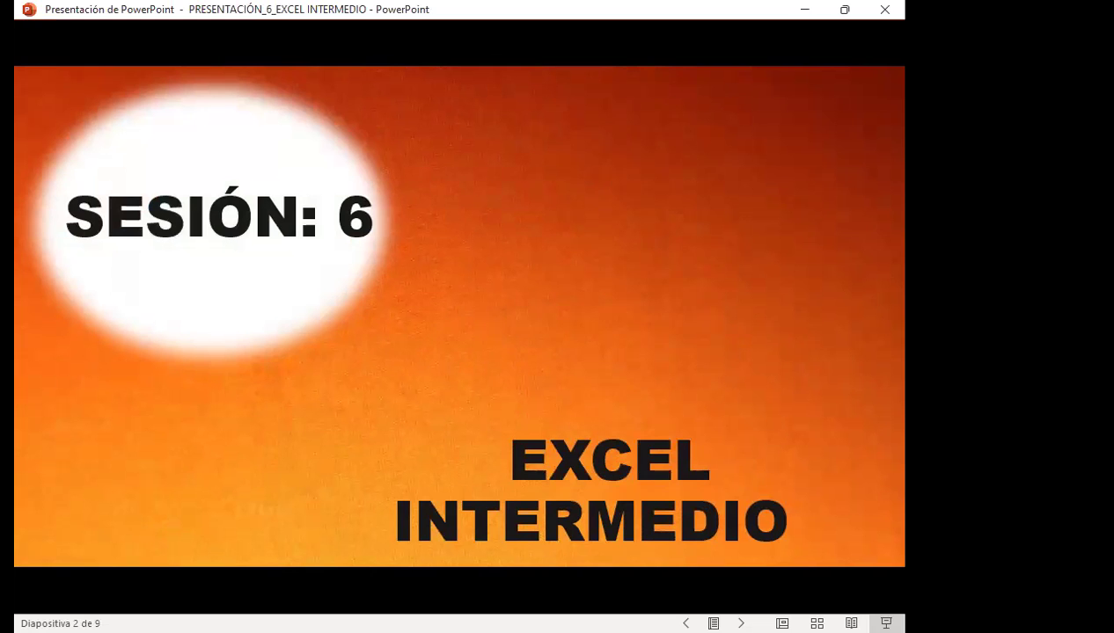
pyautogui.press('Right')
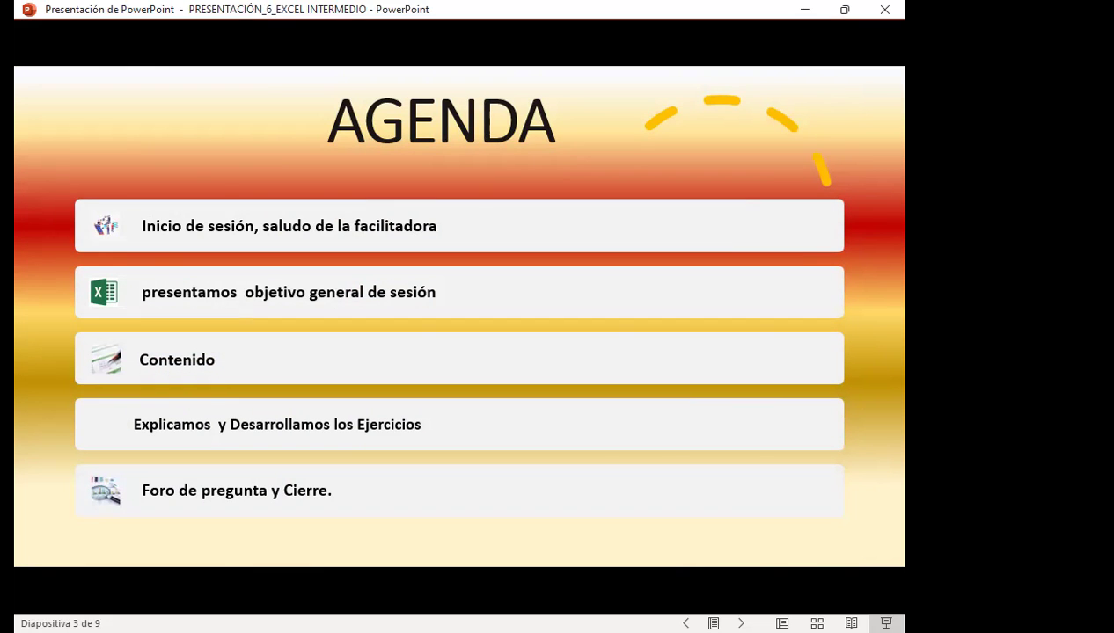
# Step: Advance to slide 4, Objetivo general de la sesión
pyautogui.press('Right')
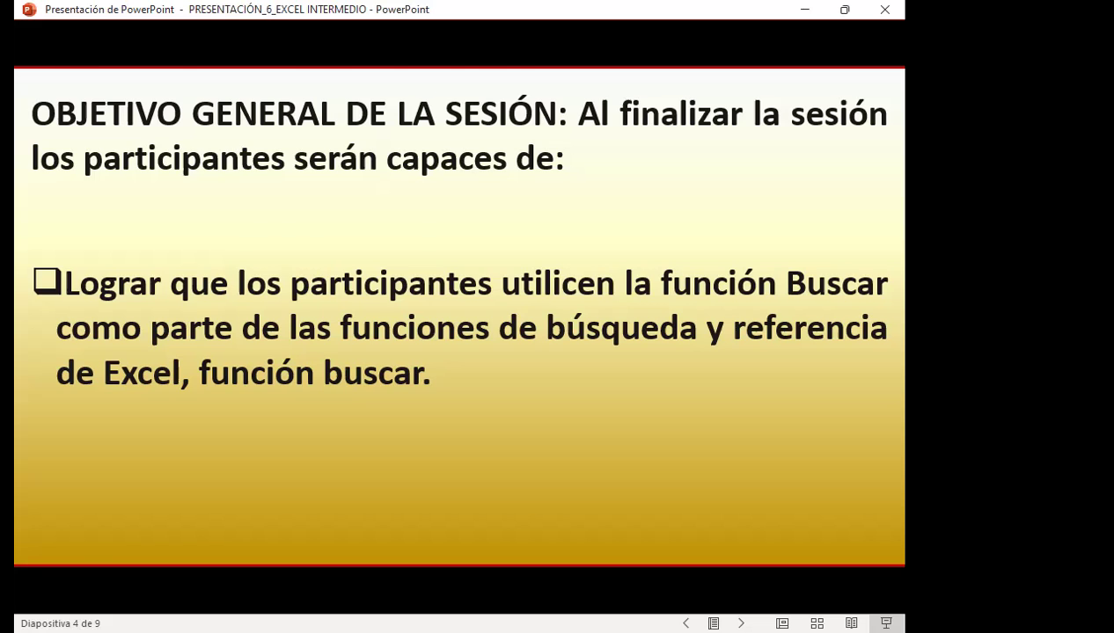
# Step: Advance to slide 5, Función BUSCAR explaining the vector form
pyautogui.press('Right')
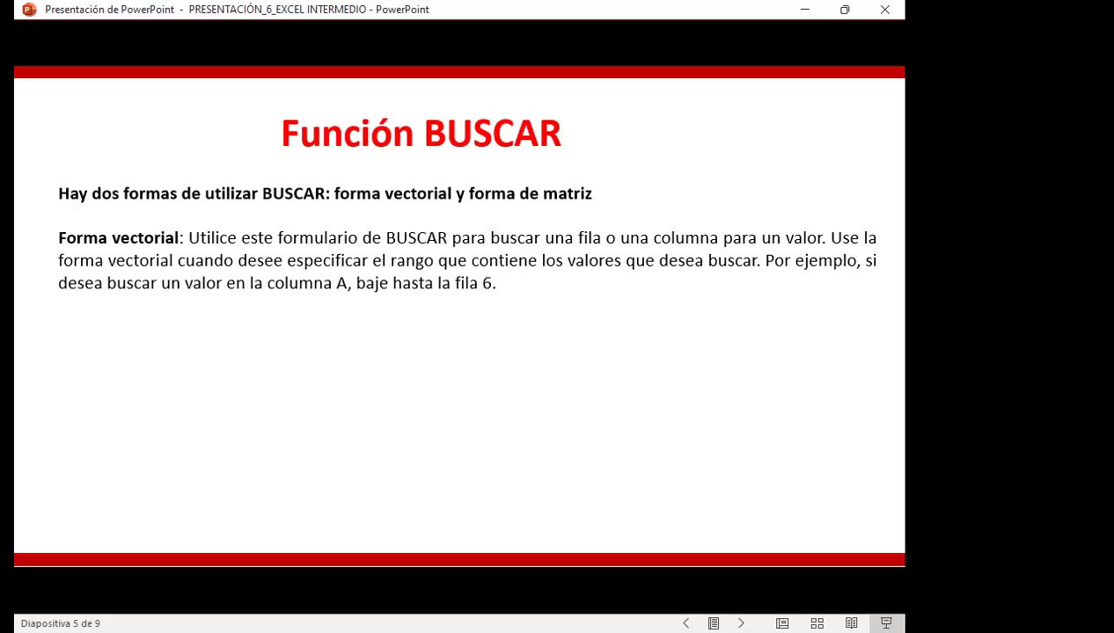
# Step: Advance to slide 6 showing the BUSCAR syntax
pyautogui.press('Right')
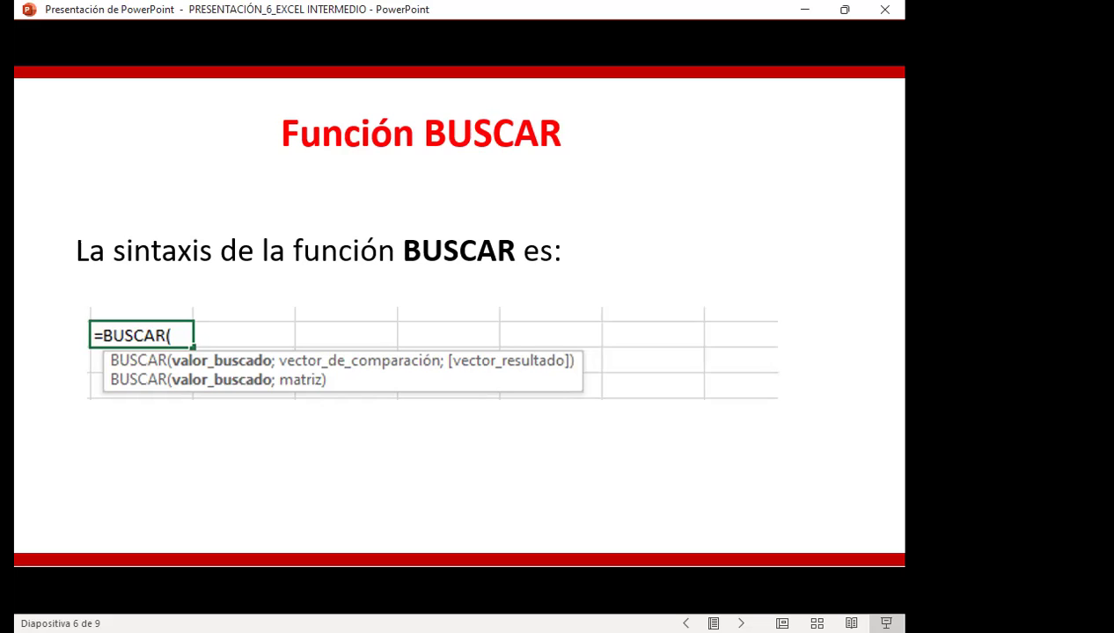
pyautogui.press('Right')
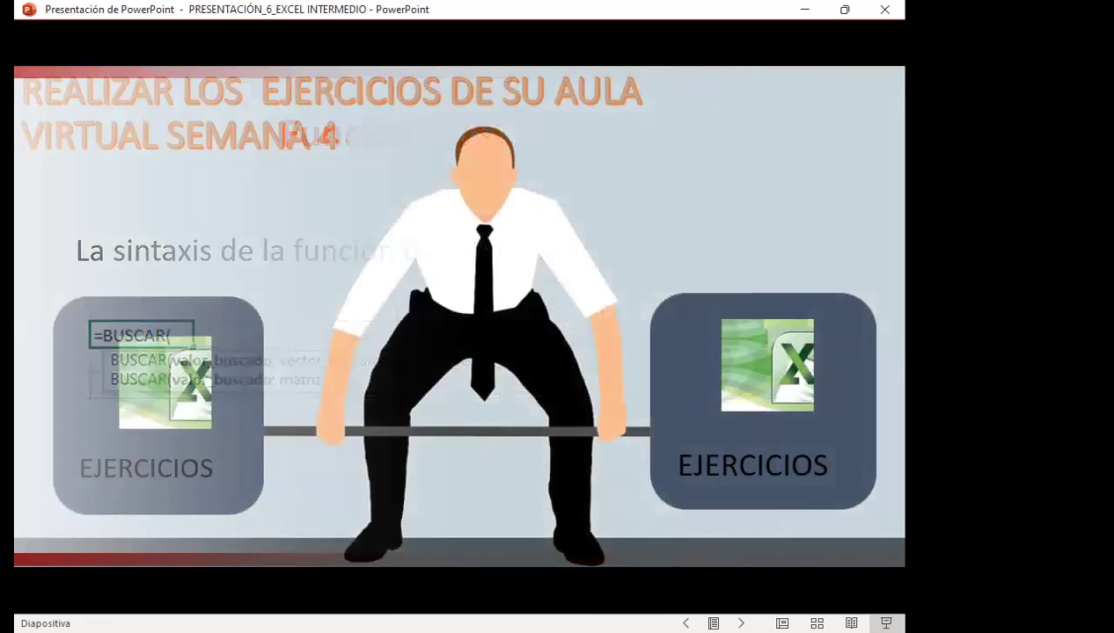
pyautogui.press('Left')
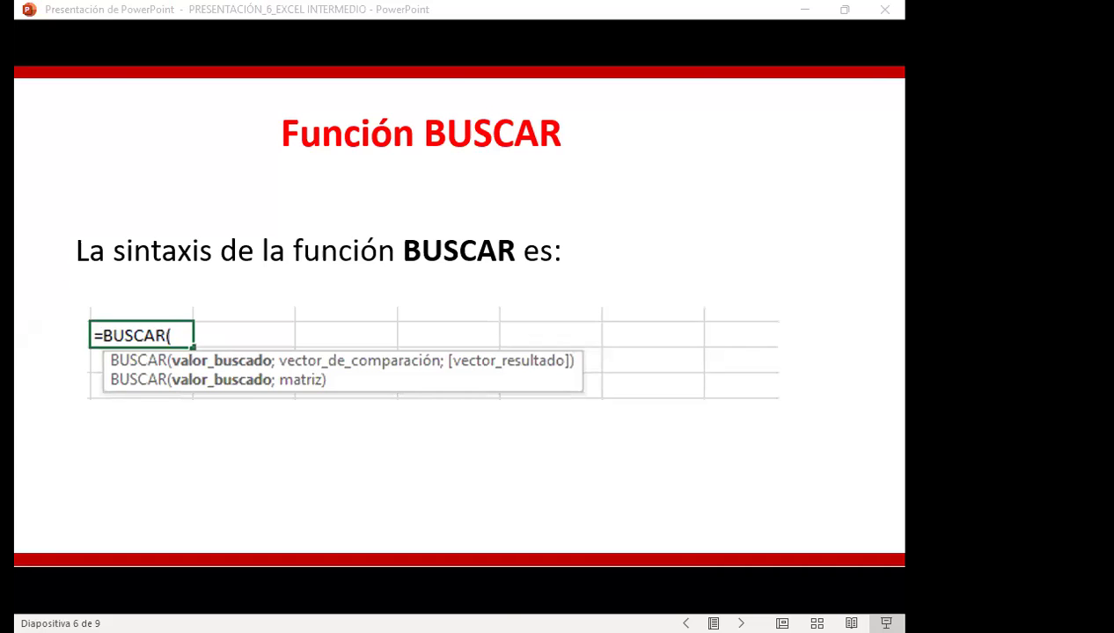
# Step: Switch from the slideshow to the Excel workbook's FUNCIÓN BUSCAR sheet
pyautogui.hotkey('alt', 'Tab')
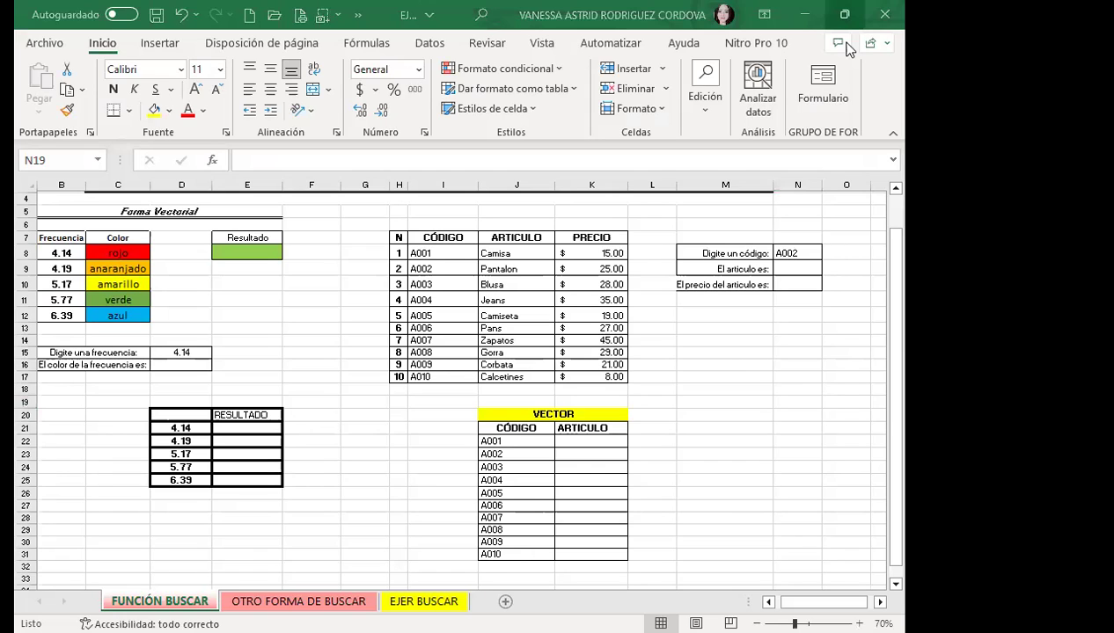
pyautogui.click(792, 266)
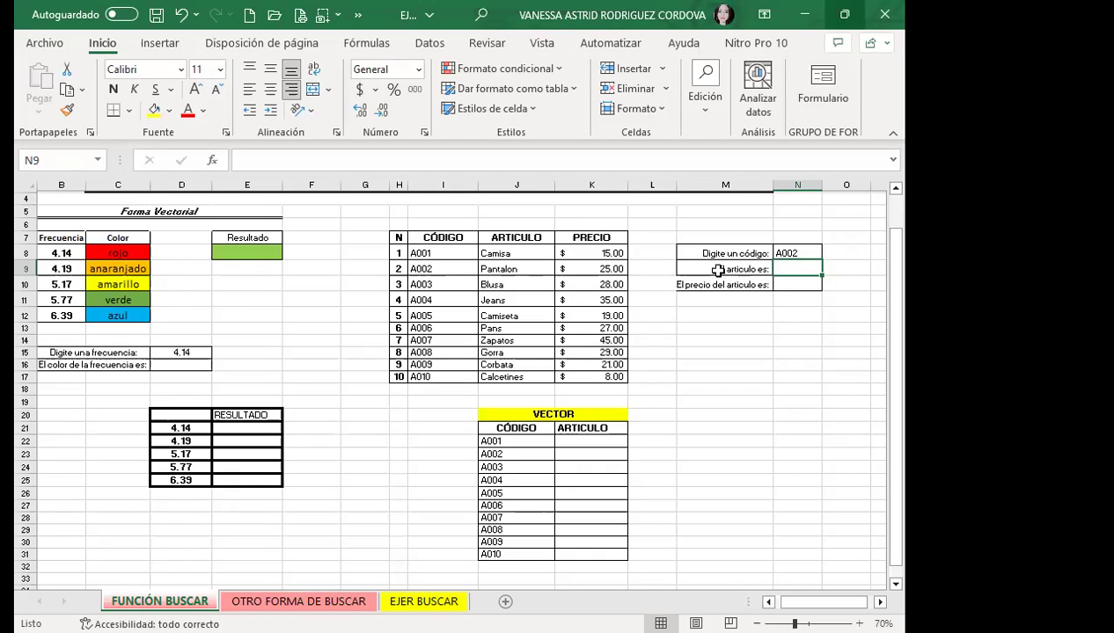
pyautogui.click(801, 251)
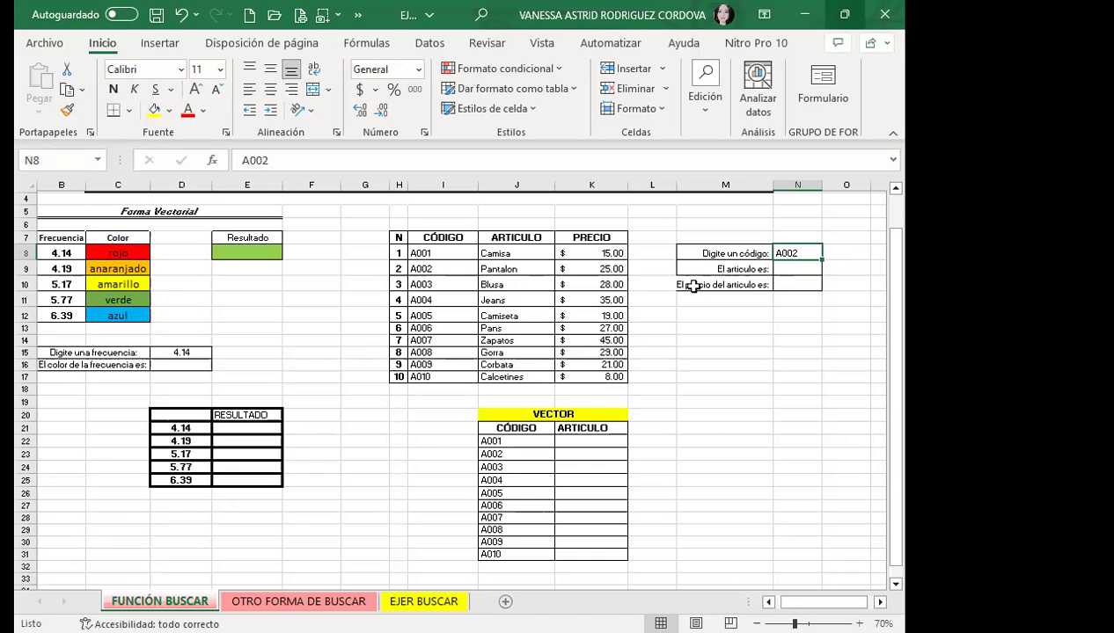
pyautogui.click(800, 267)
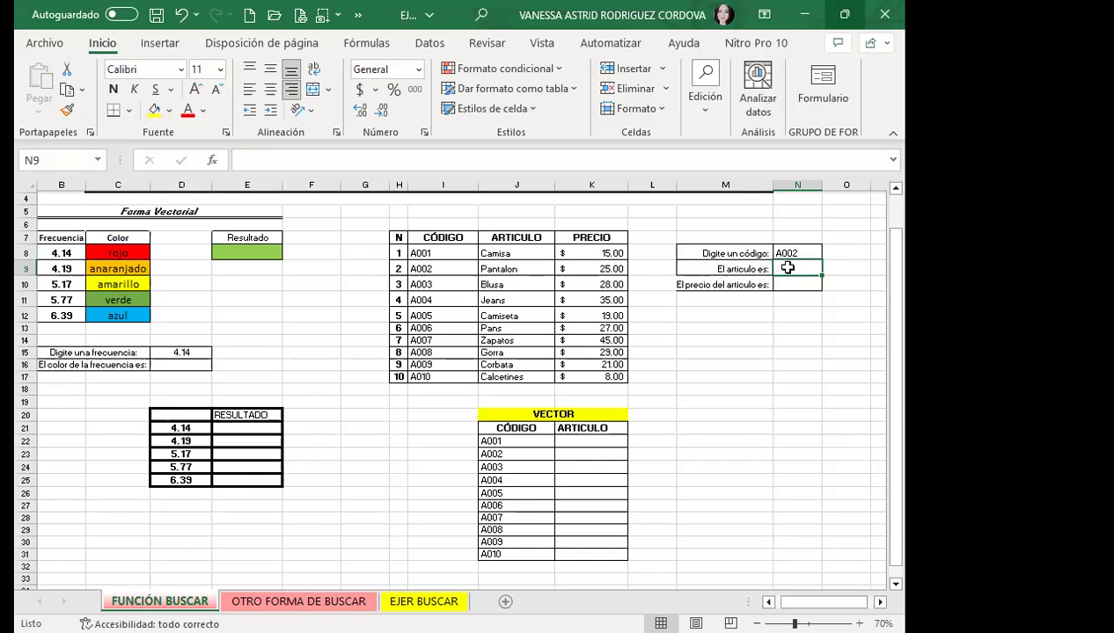
# Step: Start a BUSCAR formula in N9 with N8 as the lookup value
pyautogui.write('=')
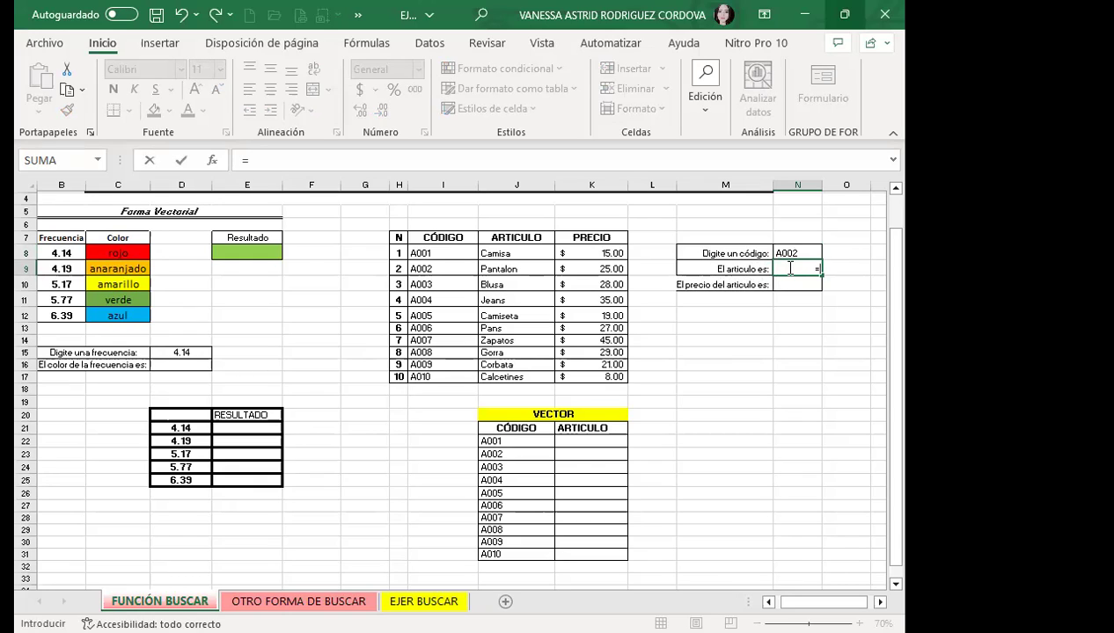
pyautogui.write('BUS')
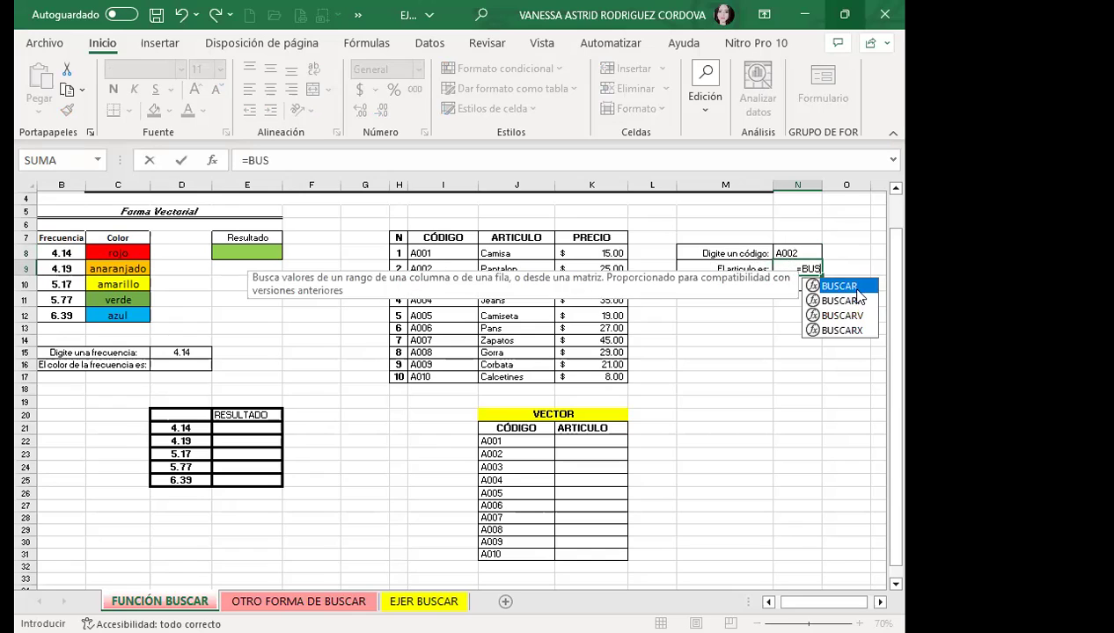
pyautogui.doubleClick(844, 286)
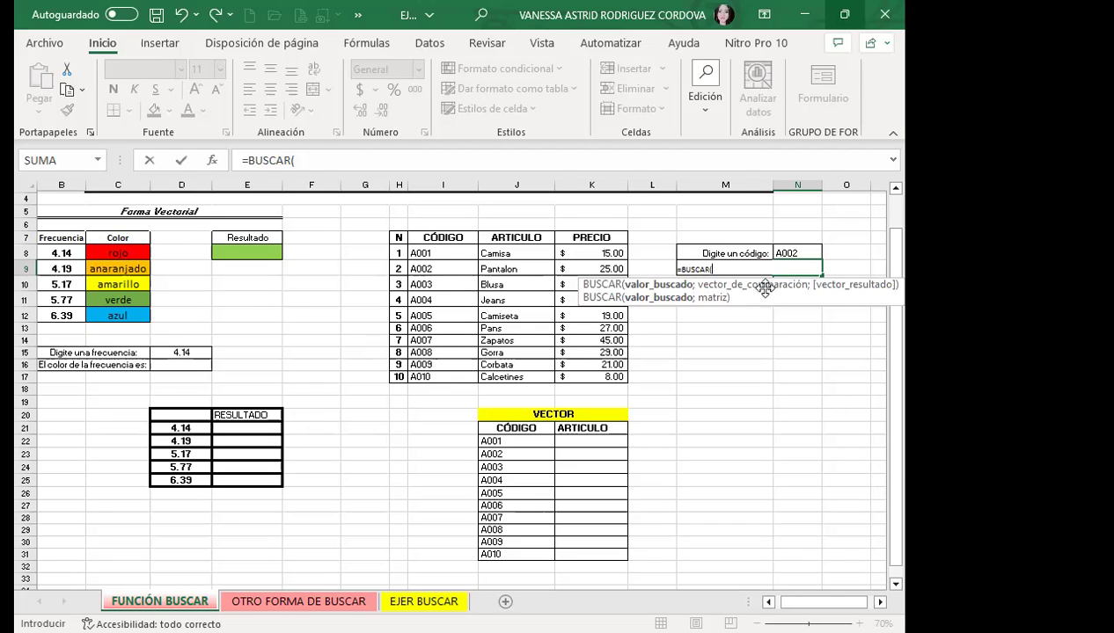
pyautogui.click(801, 249)
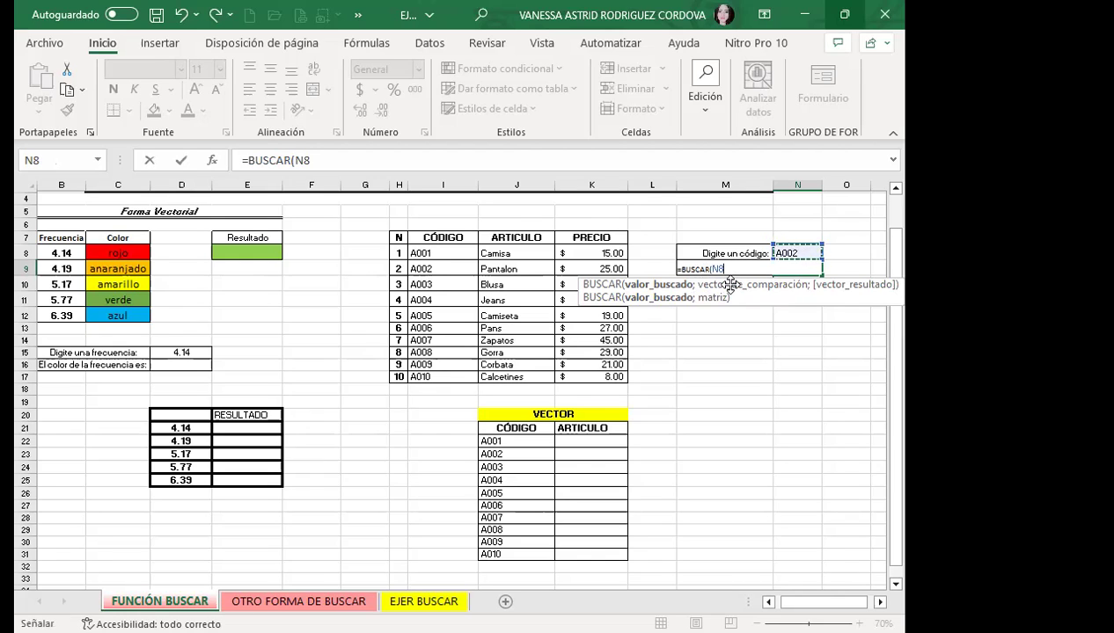
pyautogui.write(';')
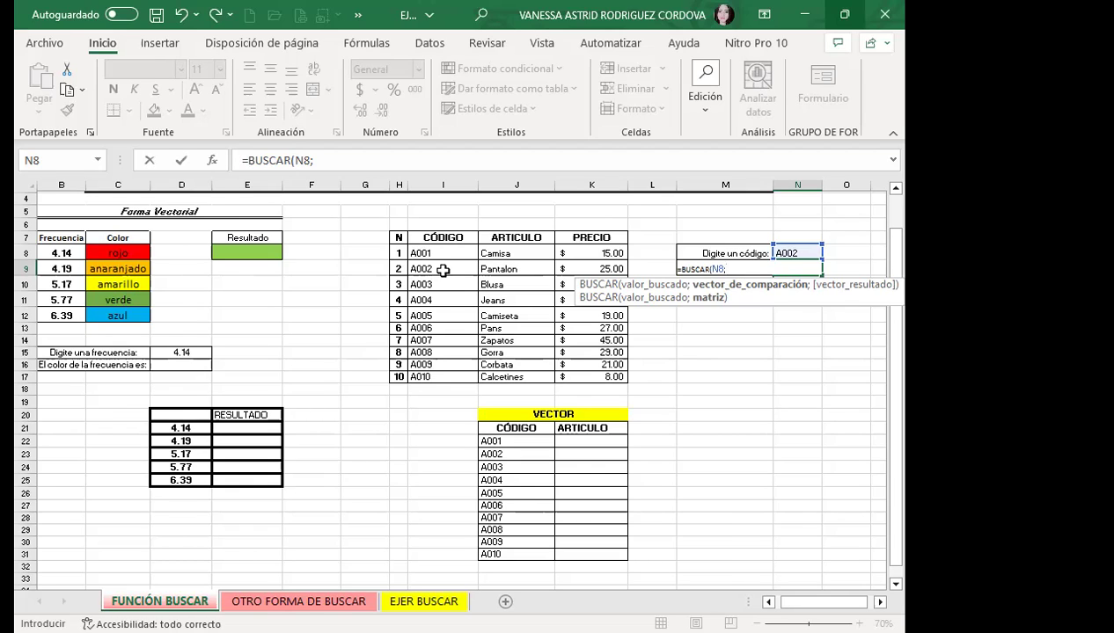
# Step: Add the code-and-article range I8:J17 as the BUSCAR formula's second argument
pyautogui.click(429, 254)
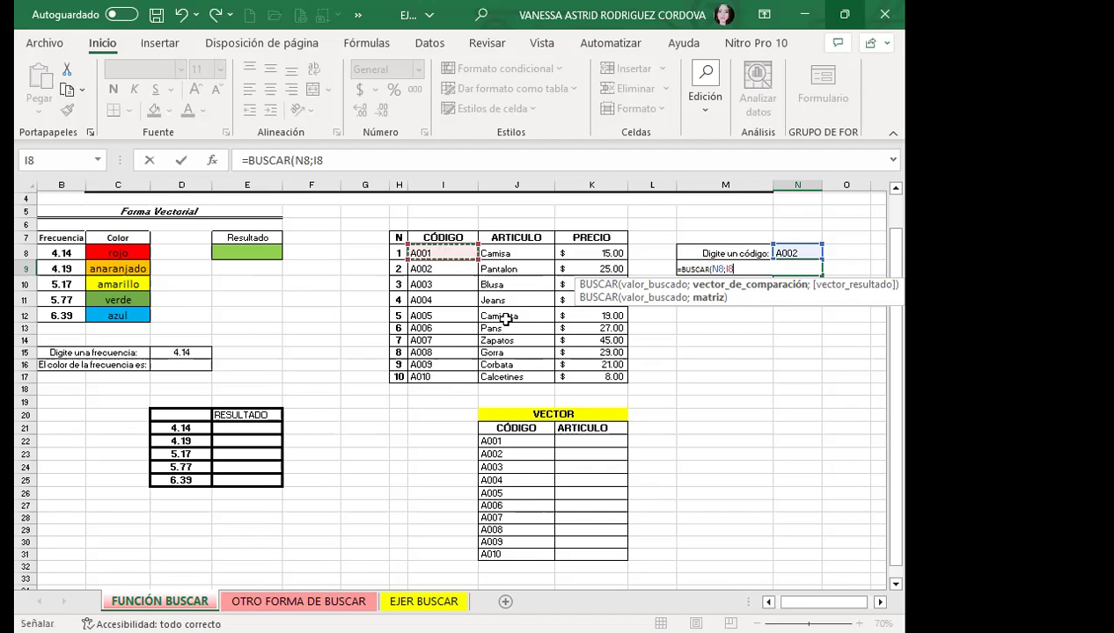
pyautogui.moveTo(509, 372); pyautogui.dragTo(499, 366)
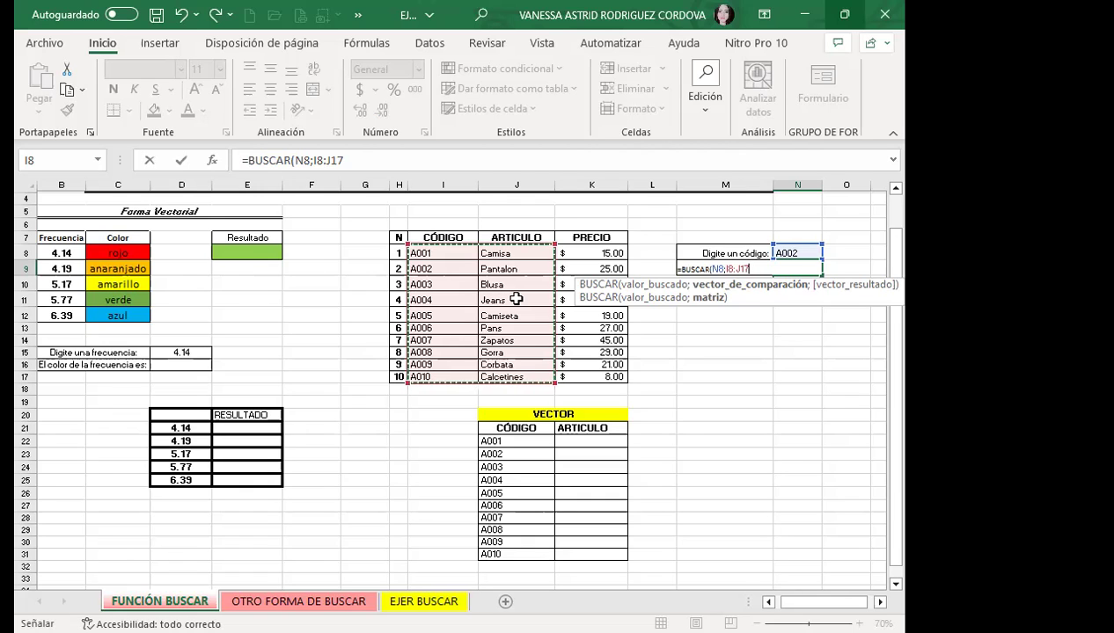
# Step: Confirm the N9 BUSCAR formula and autofit column N so Pantalon fits
pyautogui.press('Return')
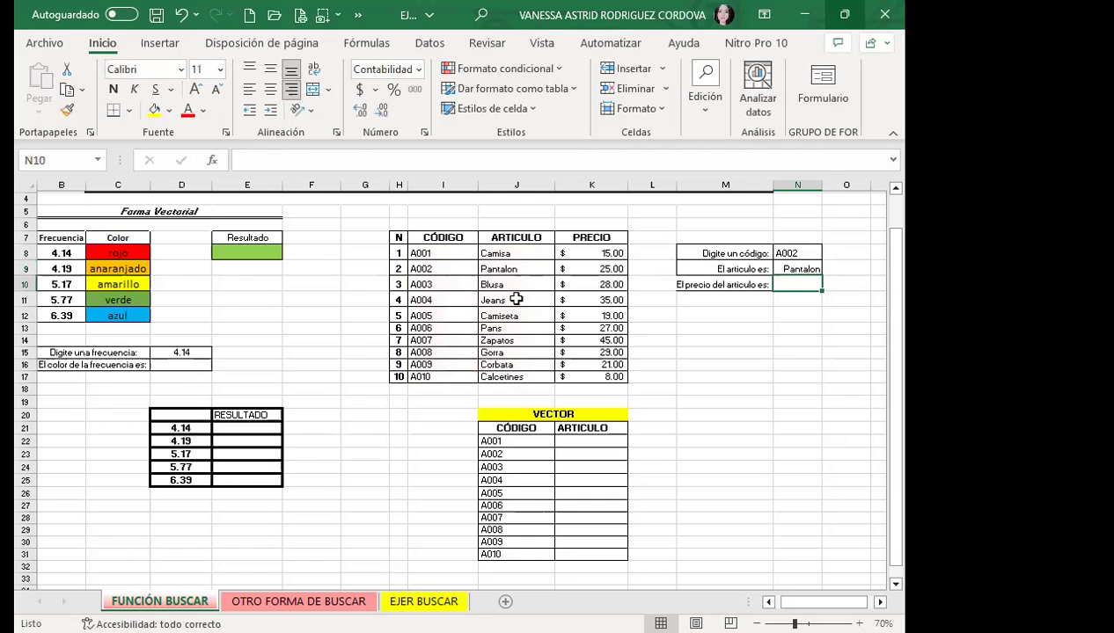
pyautogui.click(800, 268)
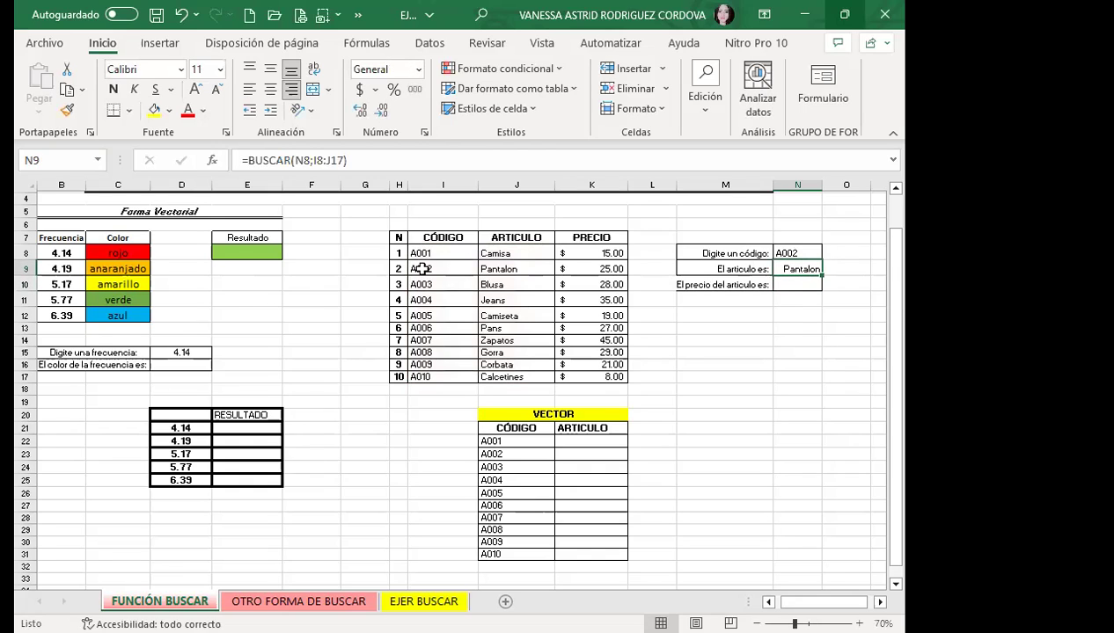
pyautogui.doubleClick(821, 180)
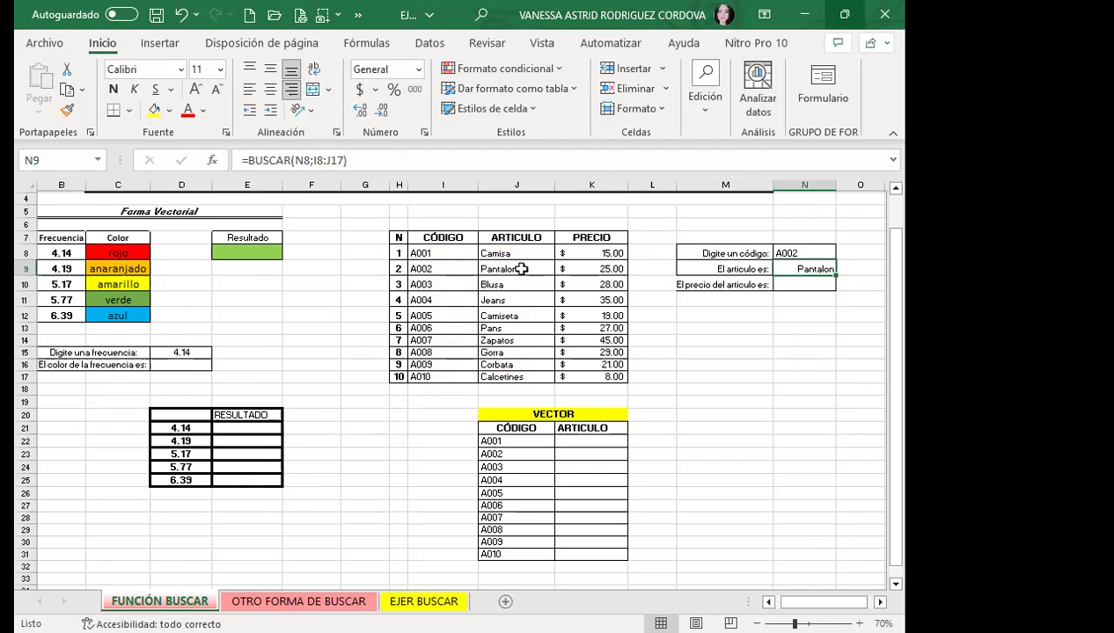
# Step: Review cells N9 and N10, then highlight the codes and article names in I8:J17
pyautogui.click(784, 288)
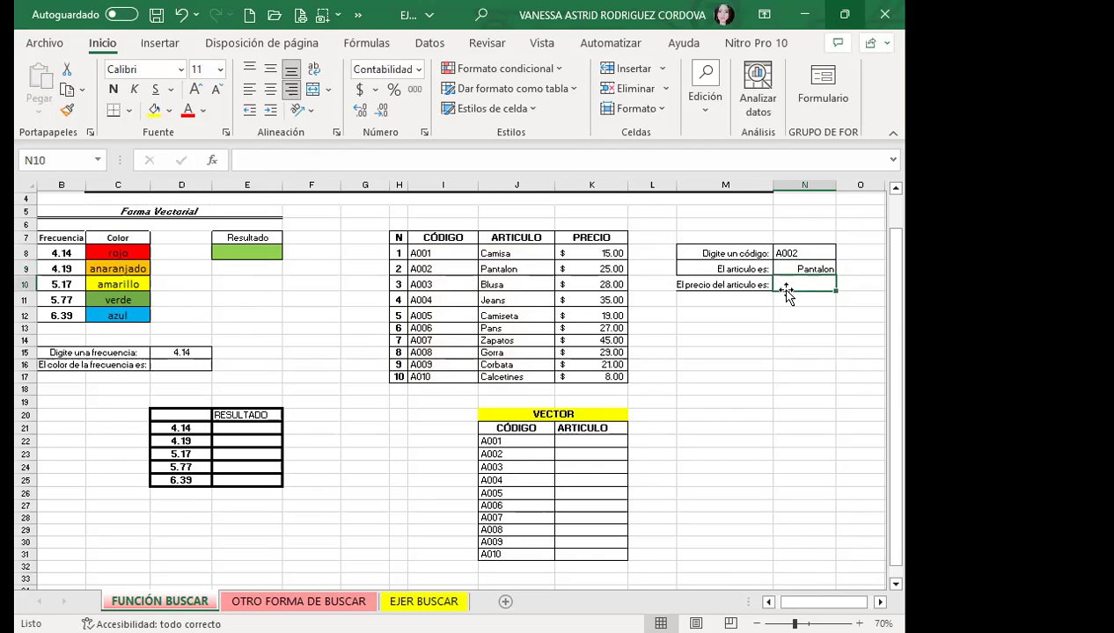
pyautogui.click(780, 264)
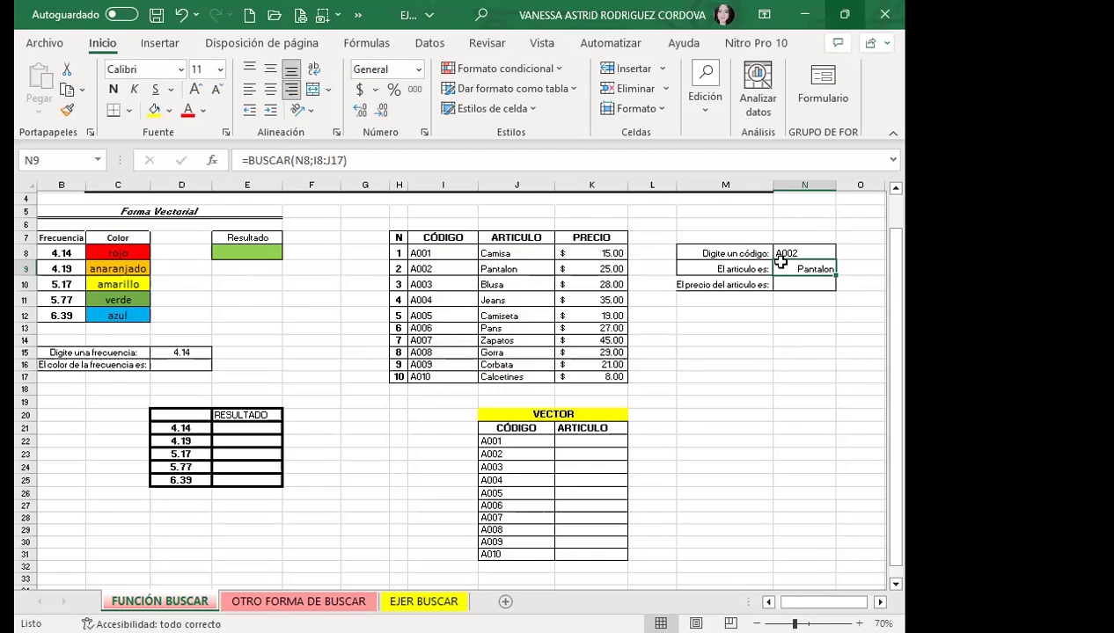
pyautogui.click(777, 283)
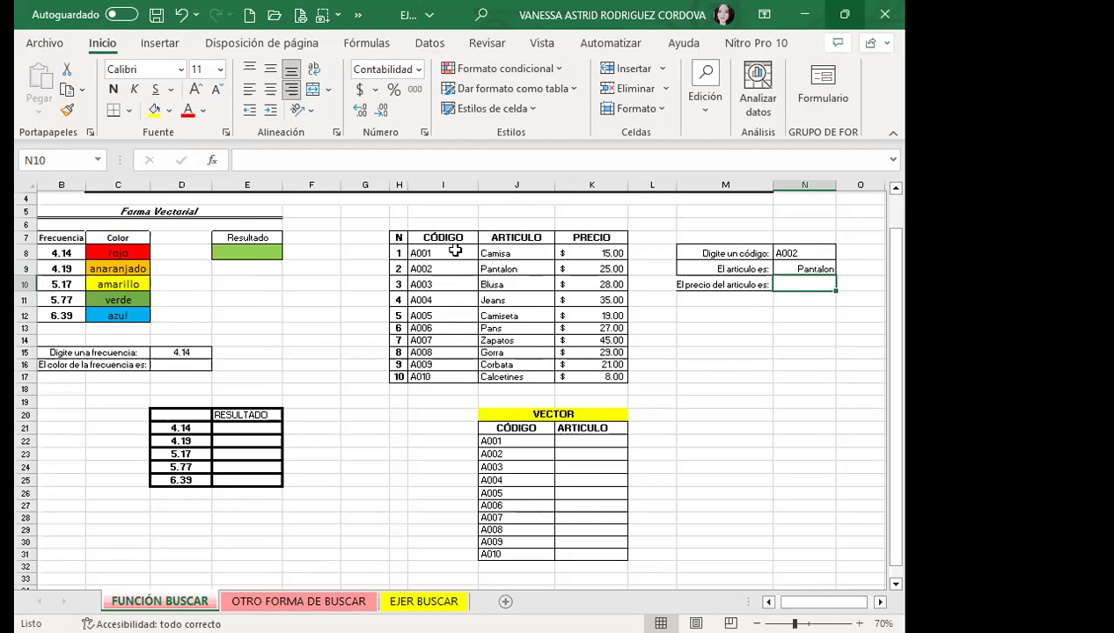
pyautogui.moveTo(450, 252); pyautogui.dragTo(509, 371)
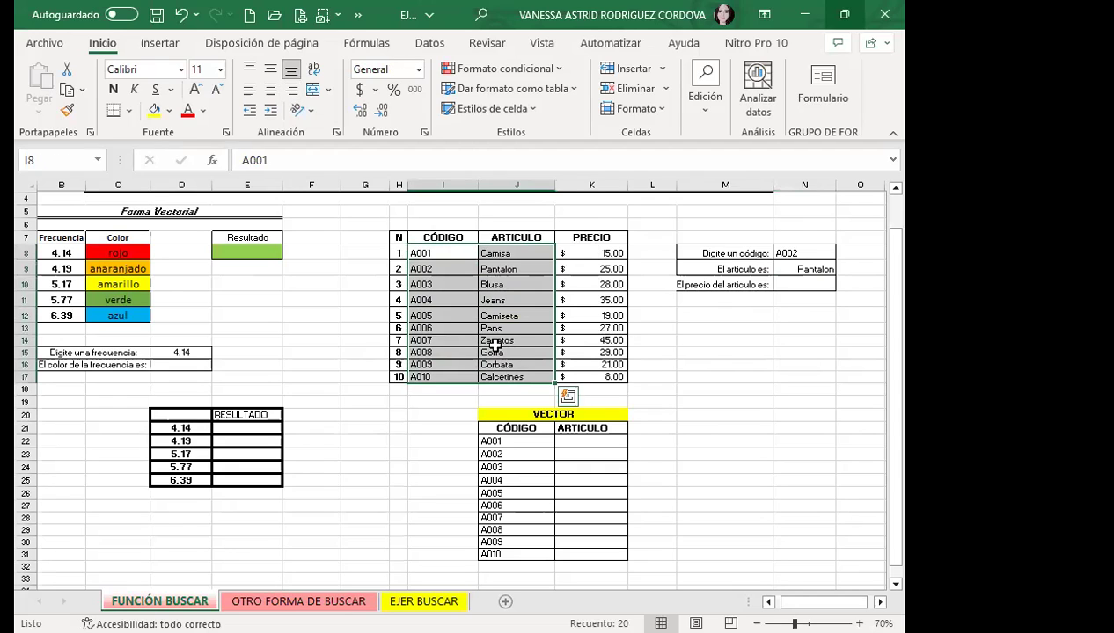
pyautogui.click(442, 253)
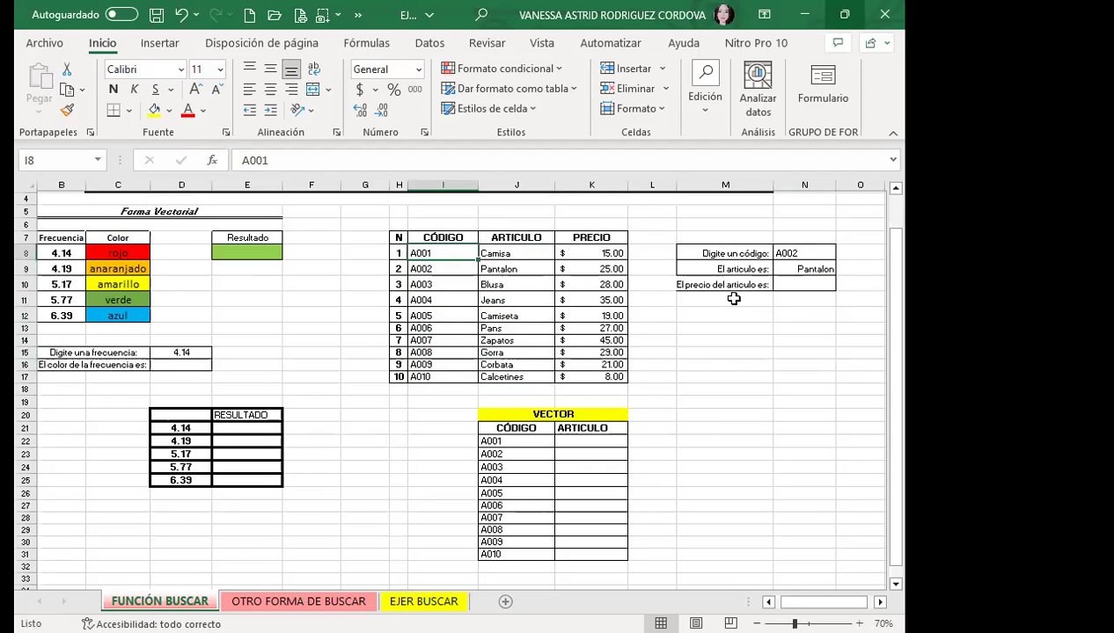
pyautogui.click(808, 282)
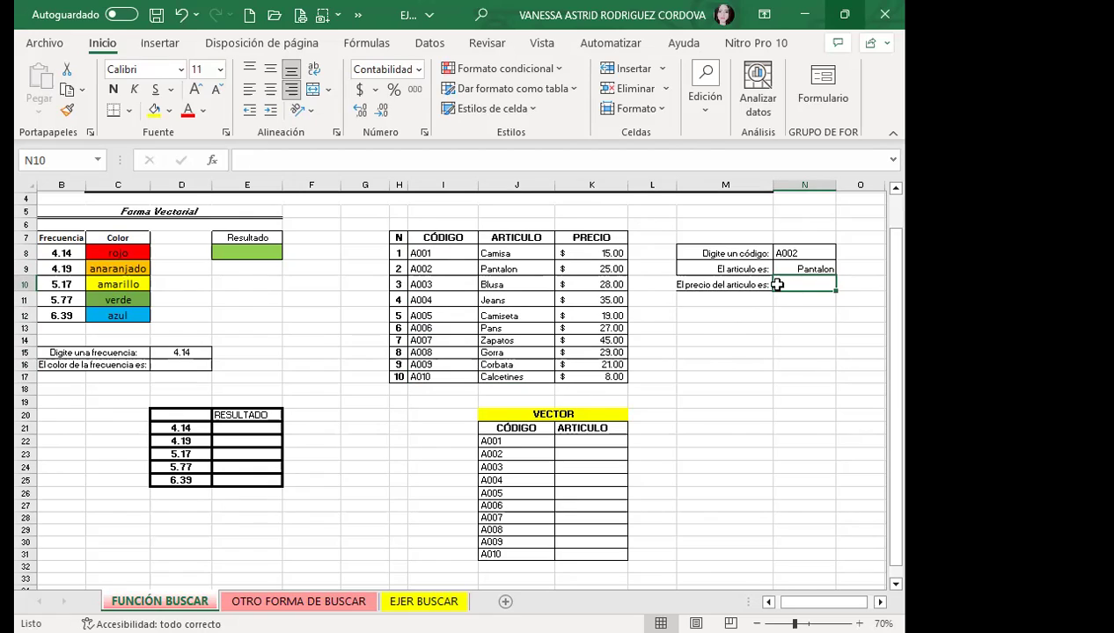
# Step: Enter =BUSCAR(N8;I8:I17;K8:K17) in N10 to return the price $25.00
pyautogui.write('=')
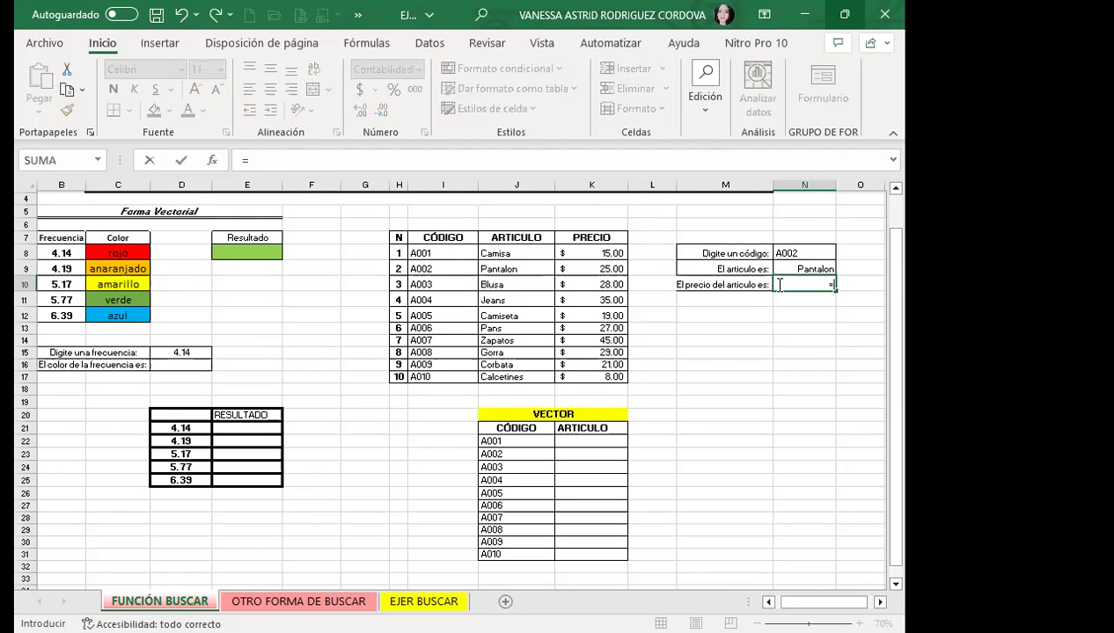
pyautogui.write('BUSC')
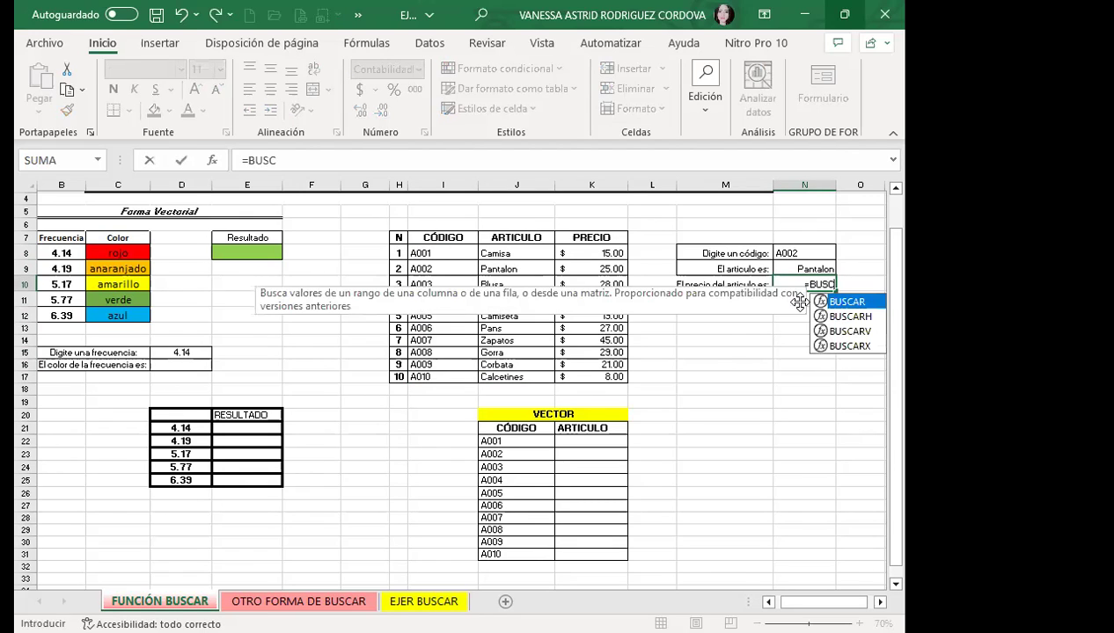
pyautogui.press('Tab')
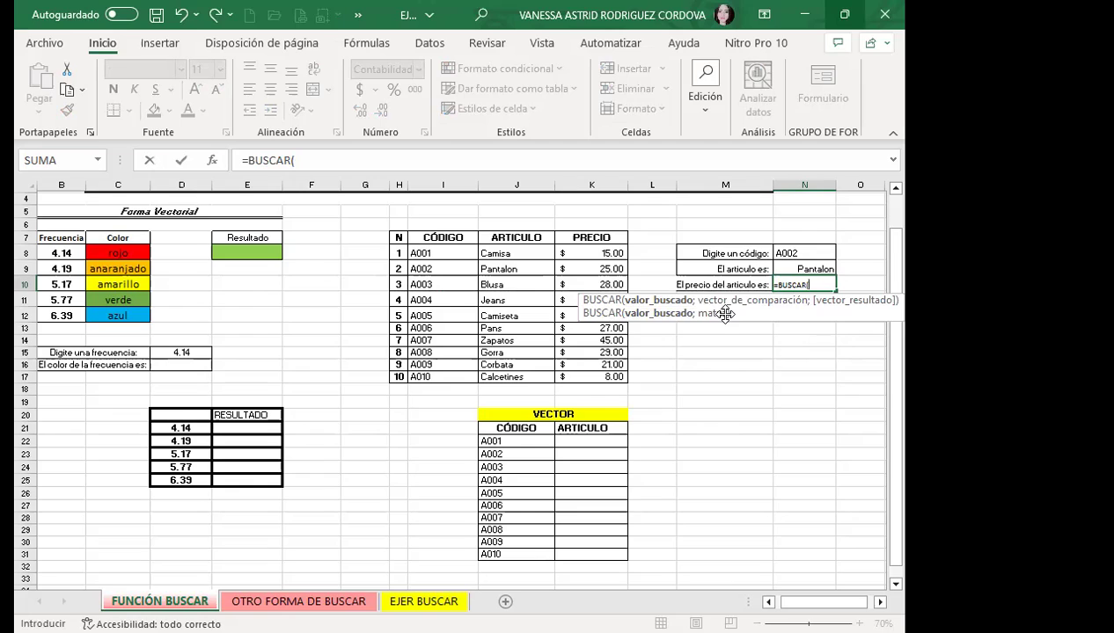
pyautogui.click(794, 254)
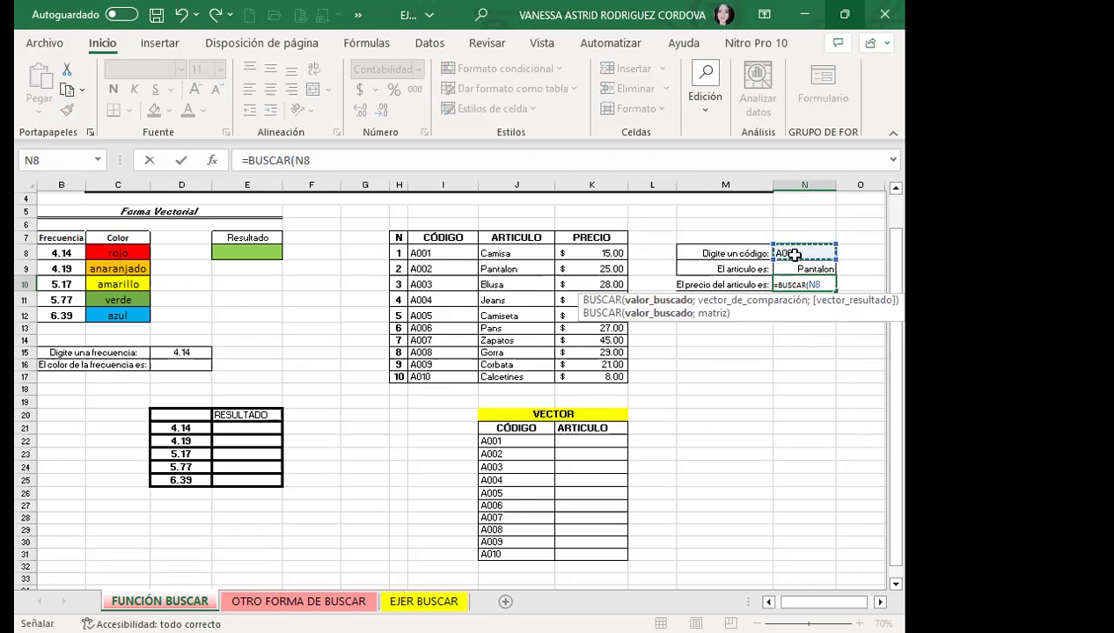
pyautogui.write(';')
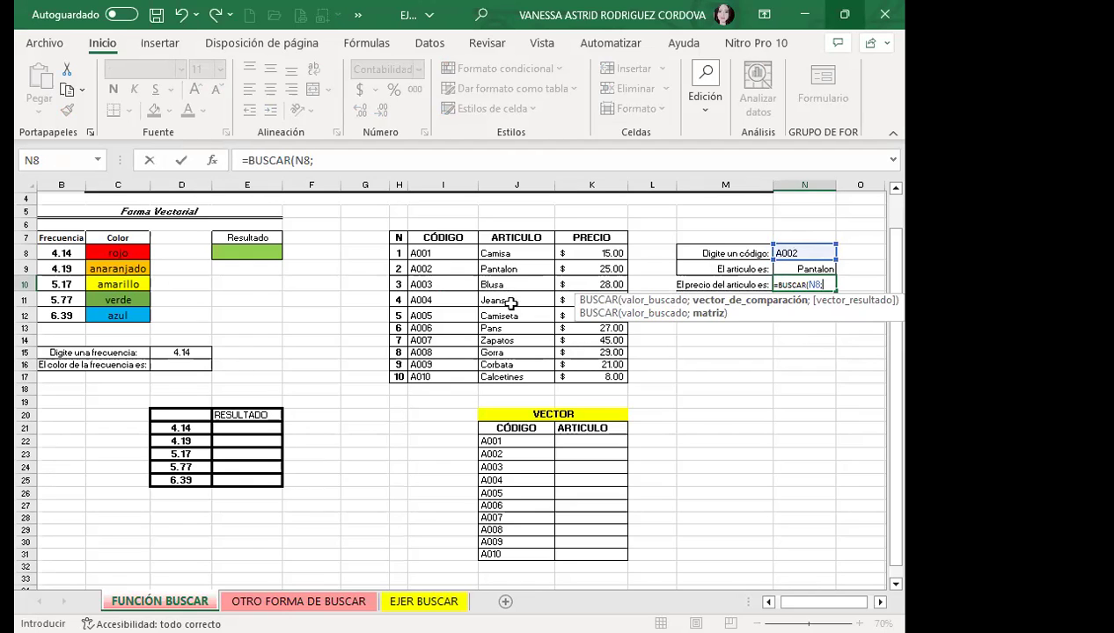
pyautogui.click(431, 253)
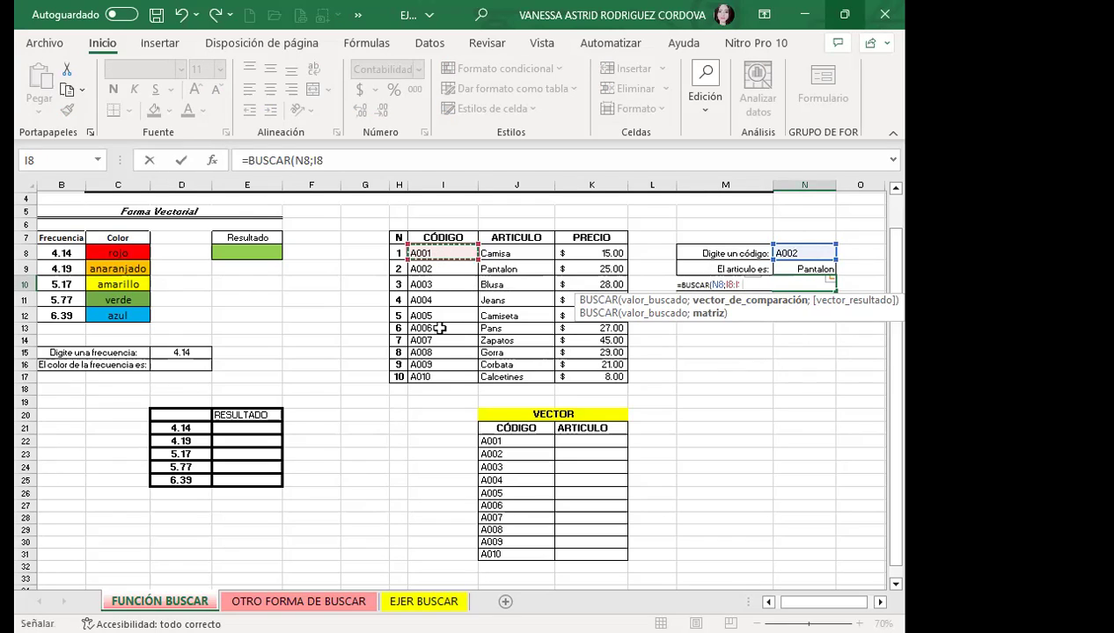
pyautogui.hotkey('ctrl', 'shift', 'Down')
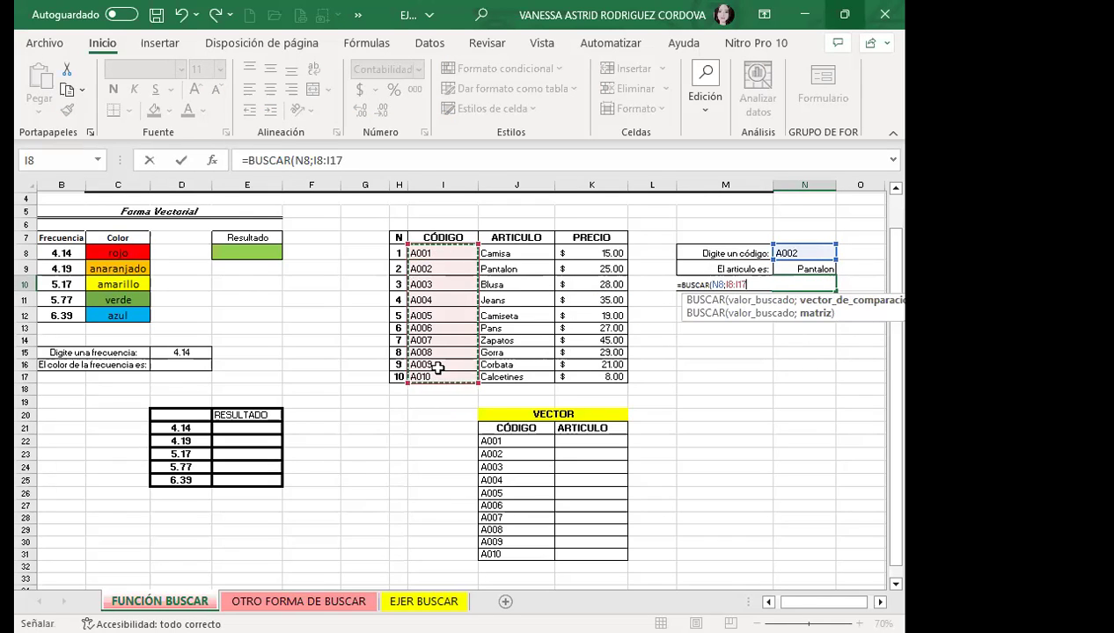
pyautogui.write(';')
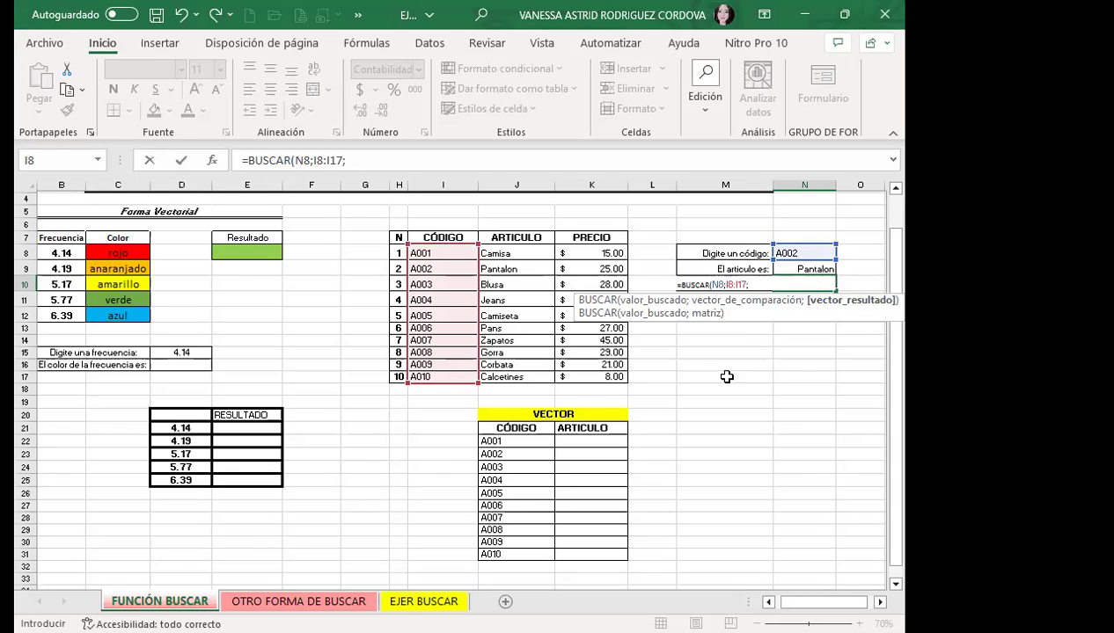
pyautogui.click(584, 253)
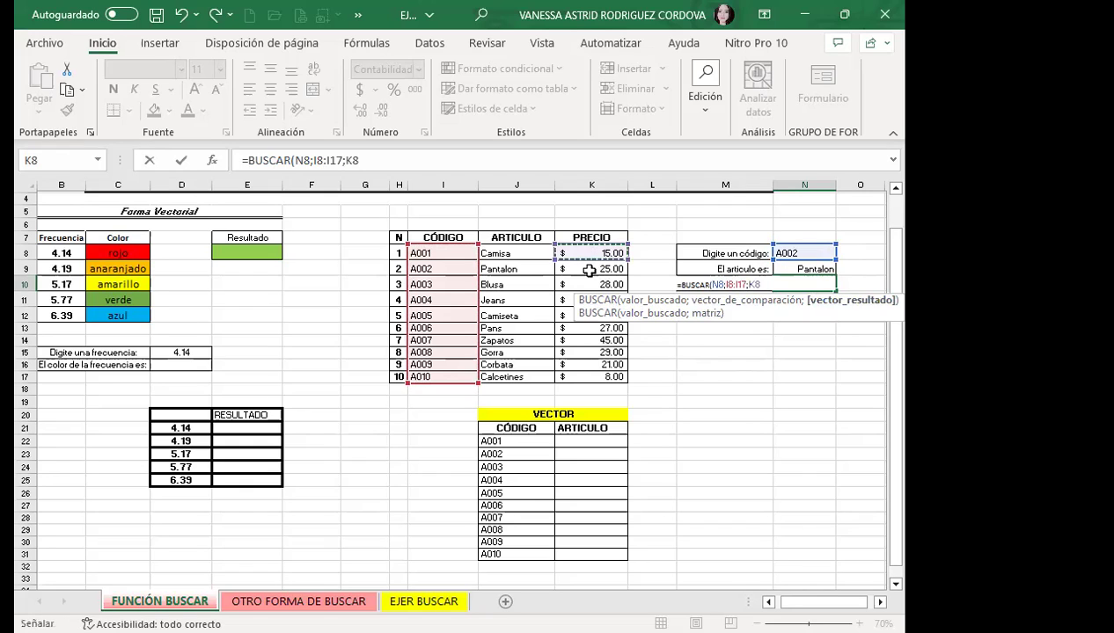
pyautogui.keyDown('shift'); pyautogui.click(576, 373); pyautogui.keyUp('shift')
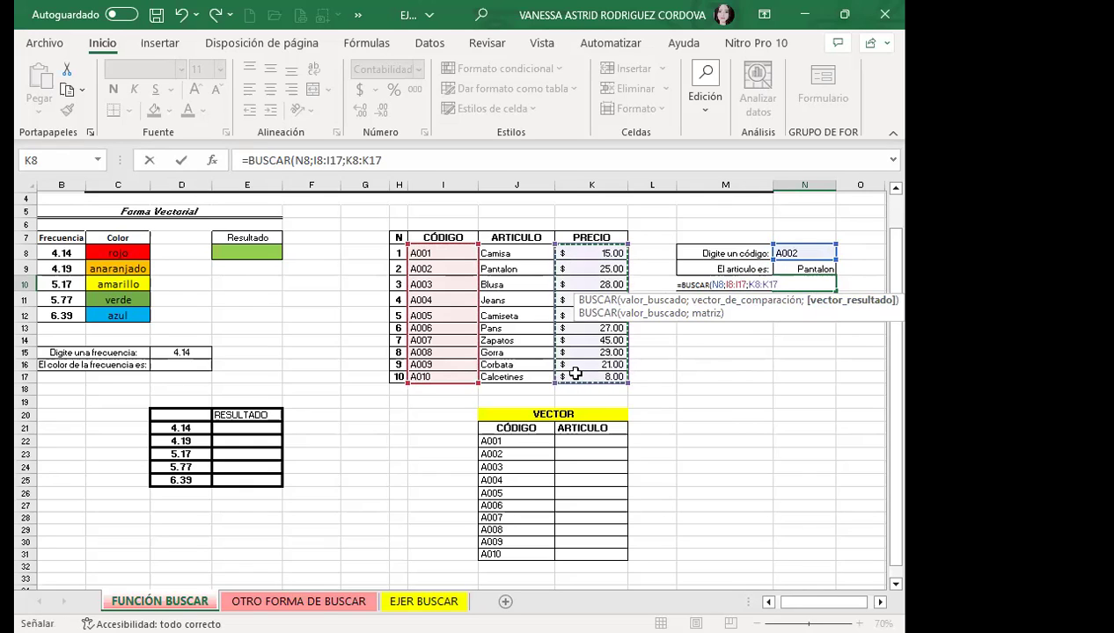
pyautogui.press('Return')
# Step: Reselect N10 and cancel the accidental prompt to replace the table data
pyautogui.click(802, 286)
pyautogui.moveTo(803, 292)
pyautogui.mouseDown()
pyautogui.moveTo(453, 296)
pyautogui.moveTo(563, 268)
pyautogui.mouseUp()
pyautogui.press('Escape')
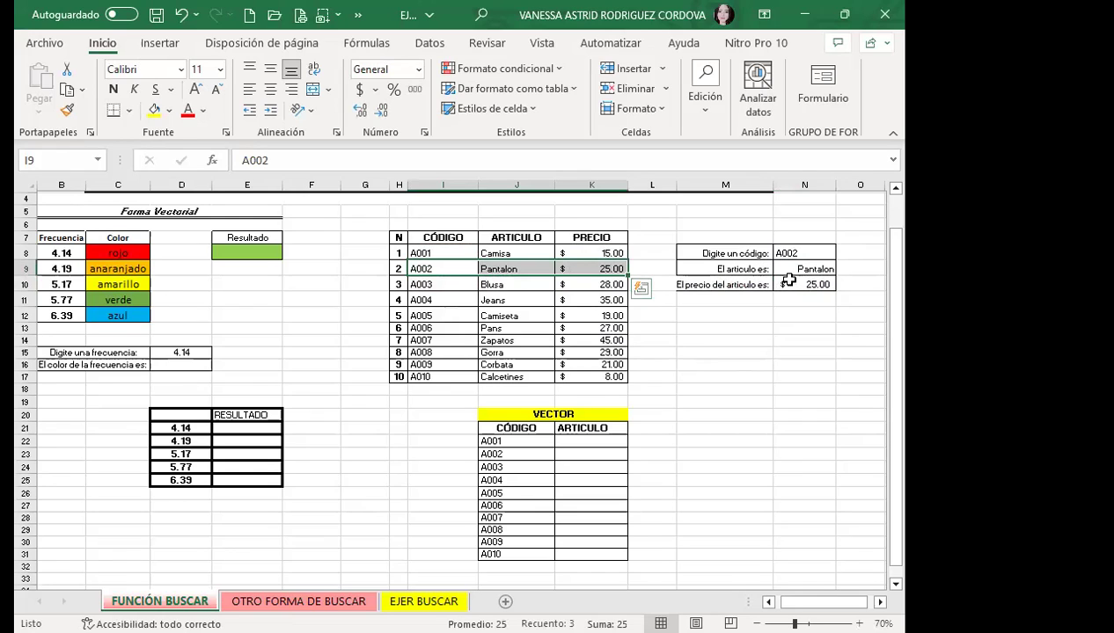
pyautogui.click(789, 318)
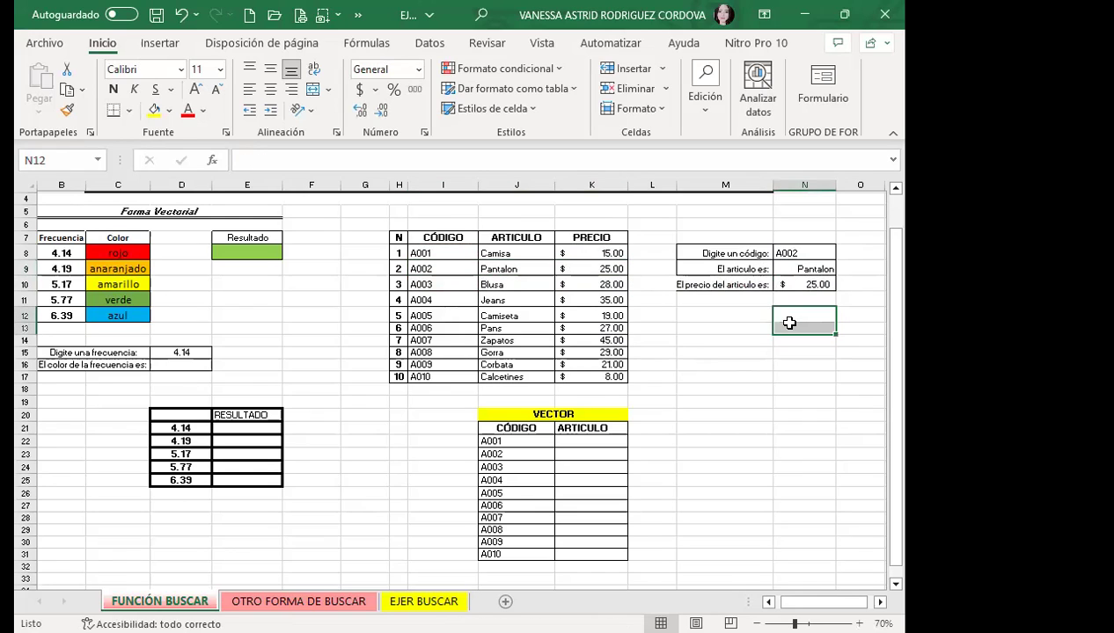
pyautogui.click(794, 270)
pyautogui.click(794, 285)
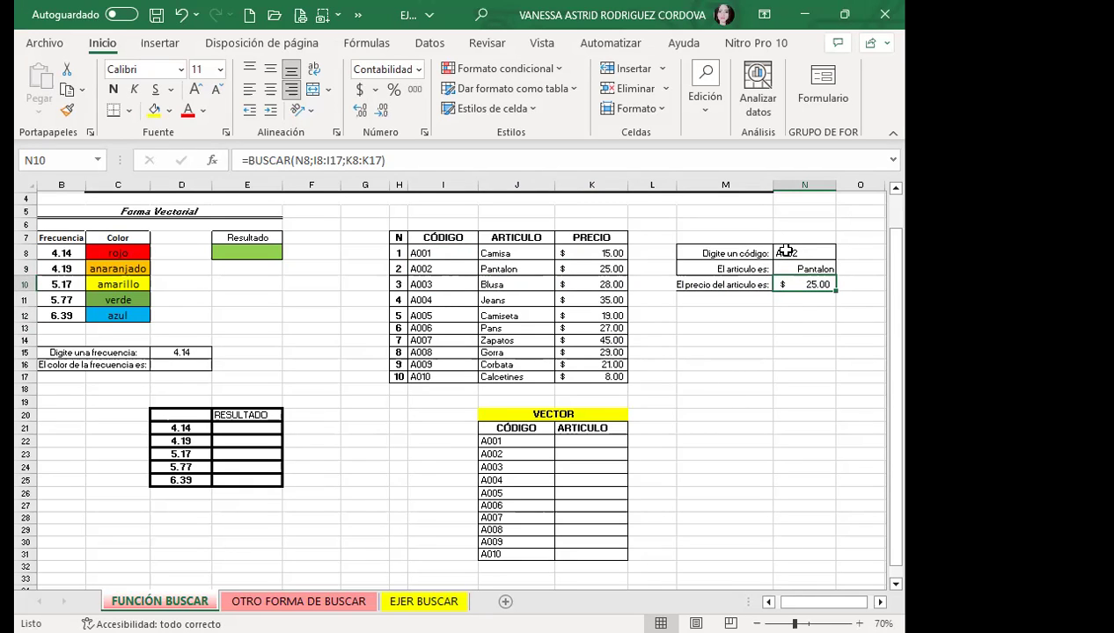
pyautogui.click(784, 251)
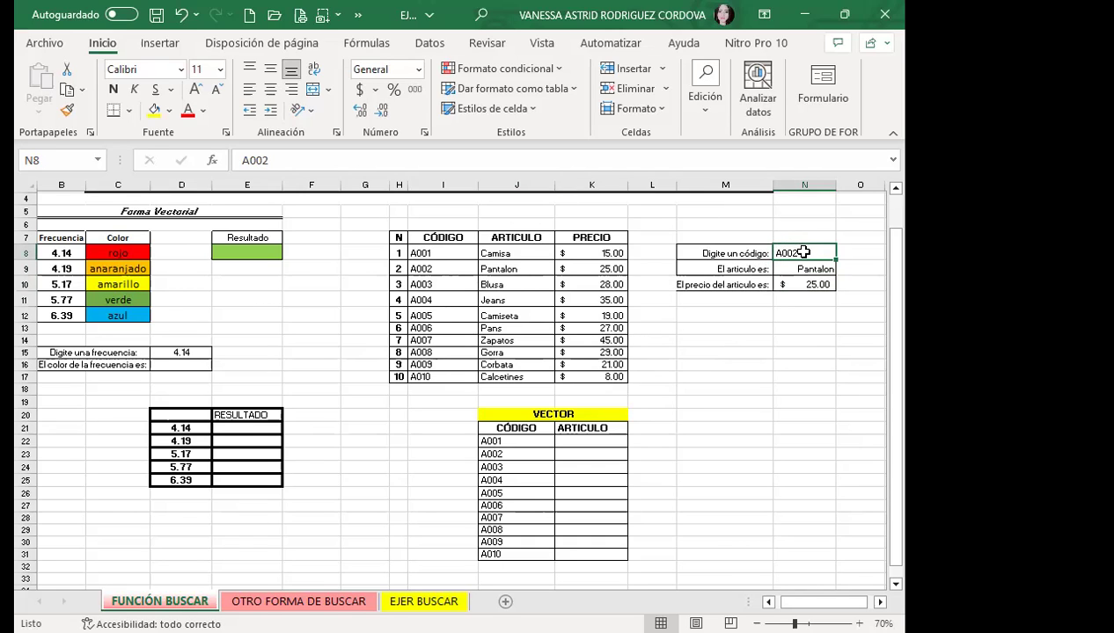
# Step: Test code A010 in N8, then clear N8 so both lookups show #N/D
pyautogui.write('A010')
pyautogui.press('Return')
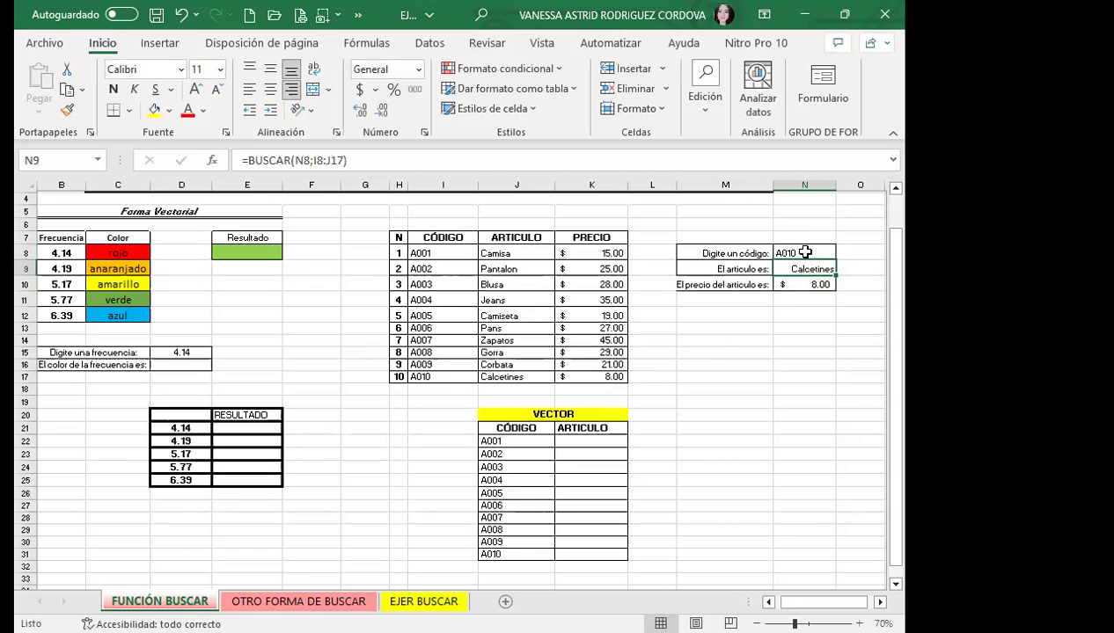
pyautogui.click(824, 253)
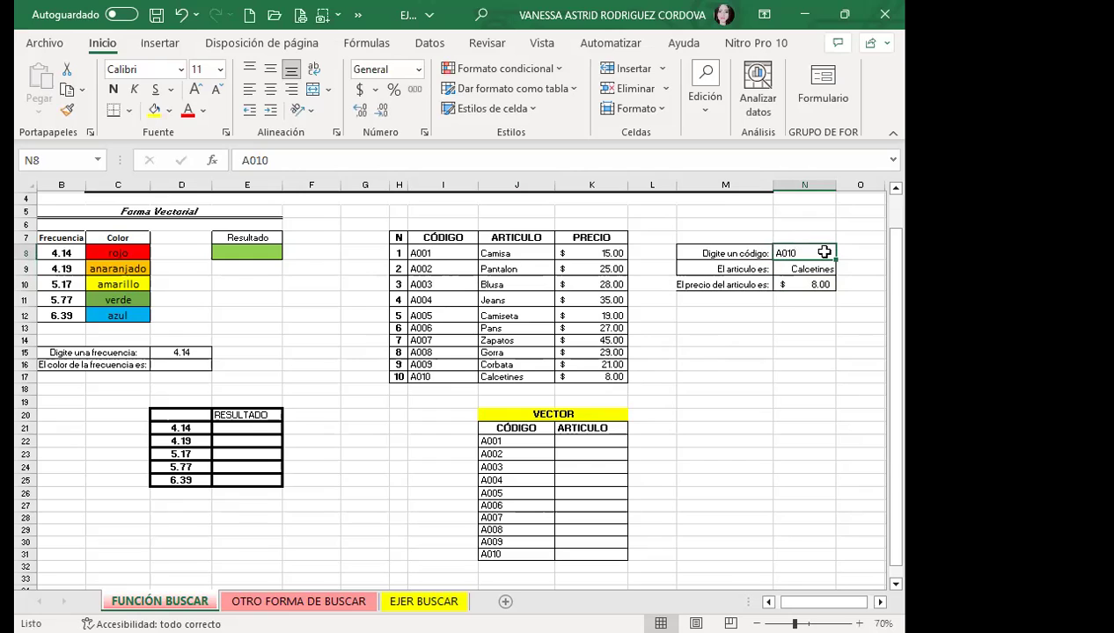
pyautogui.press('Delete')
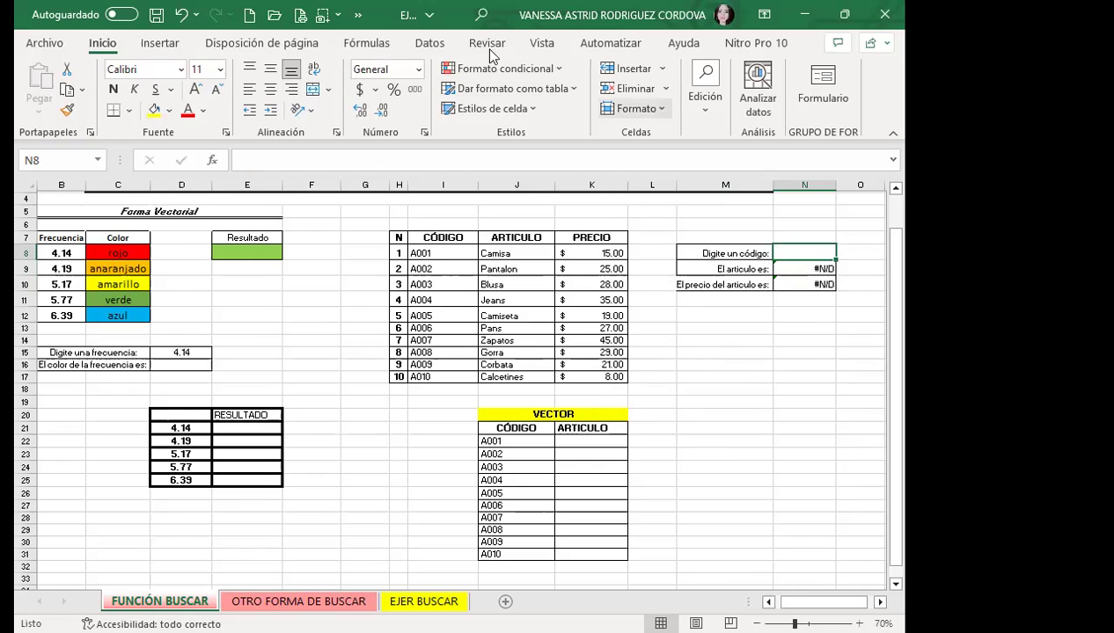
# Step: Add a Lista data validation rule to N8 with source =$I$8:$I$17
pyautogui.click(430, 45)
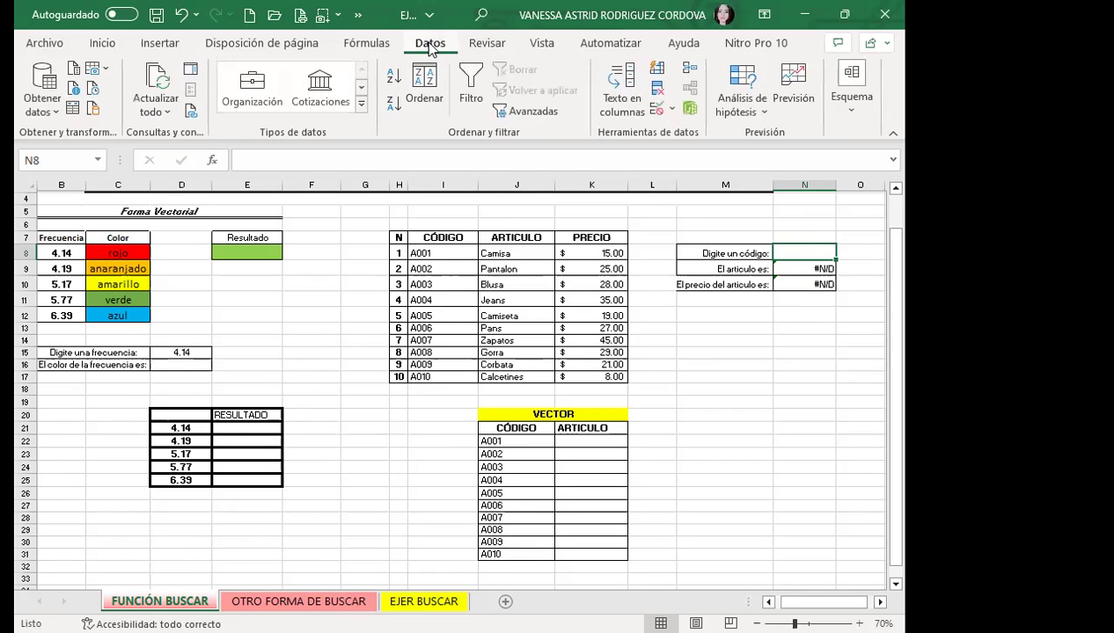
pyautogui.click(654, 109)
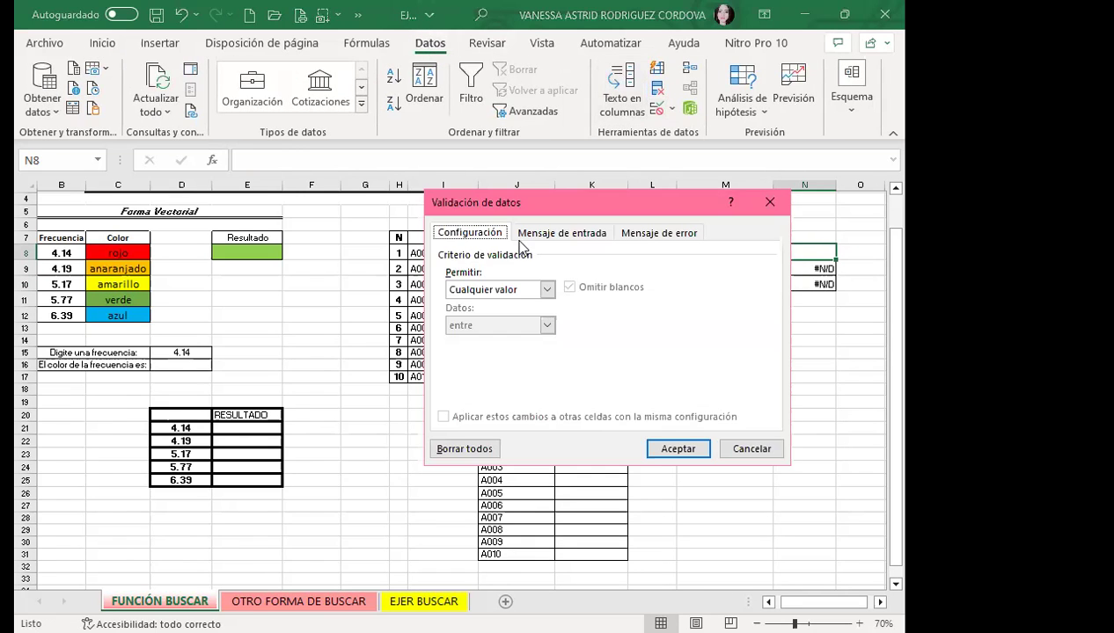
pyautogui.click(546, 290)
pyautogui.click(466, 341)
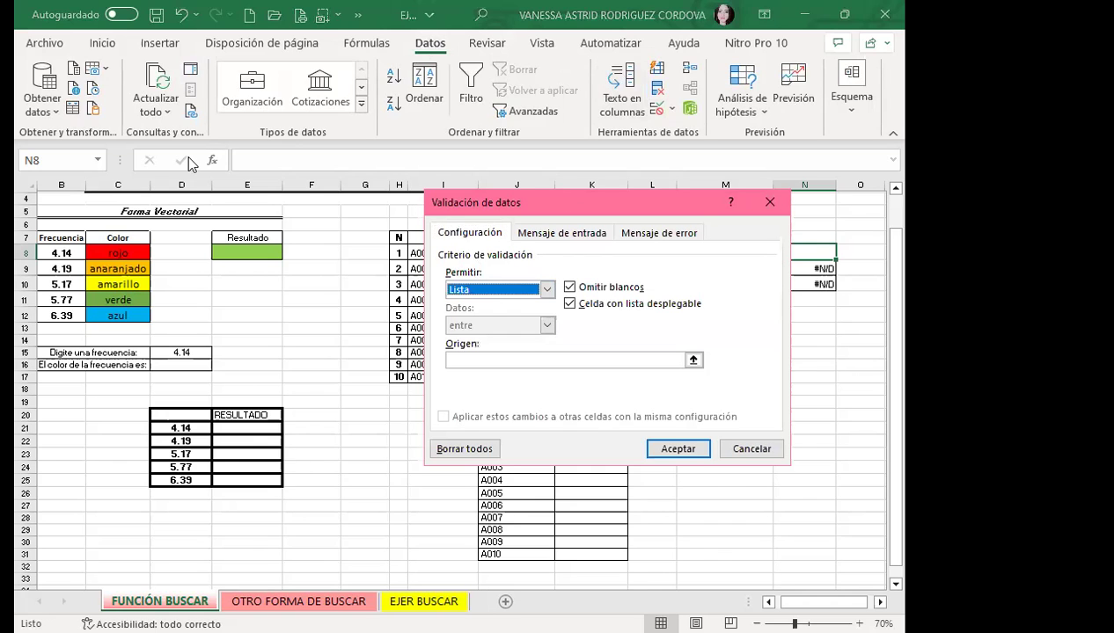
pyautogui.click(100, 309)
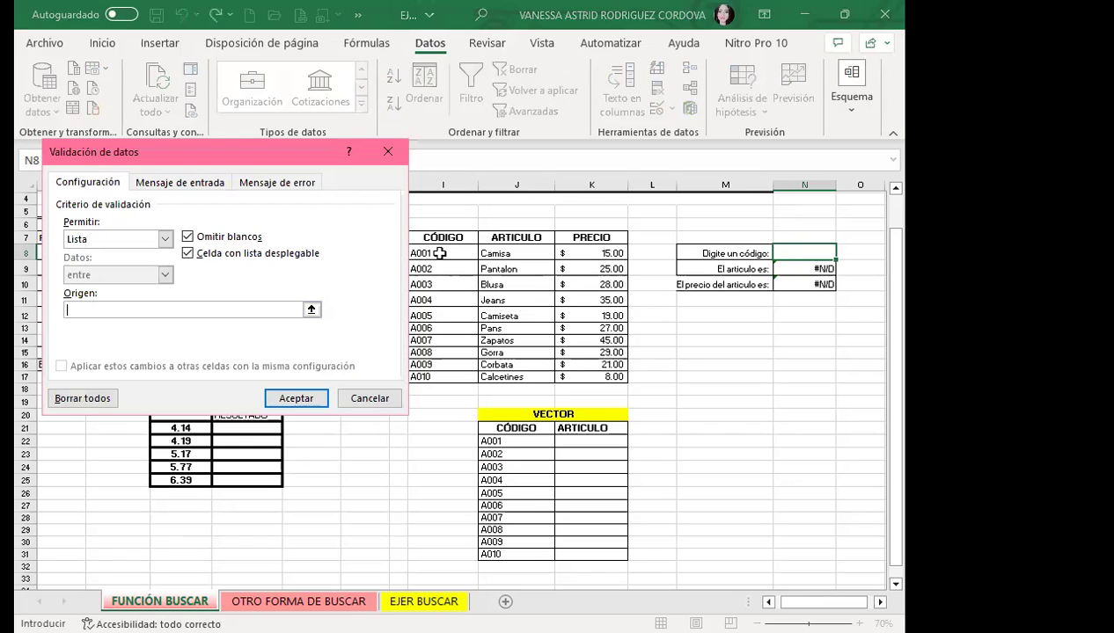
pyautogui.click(439, 253)
pyautogui.keyDown('shift'); pyautogui.click(425, 374); pyautogui.keyUp('shift')
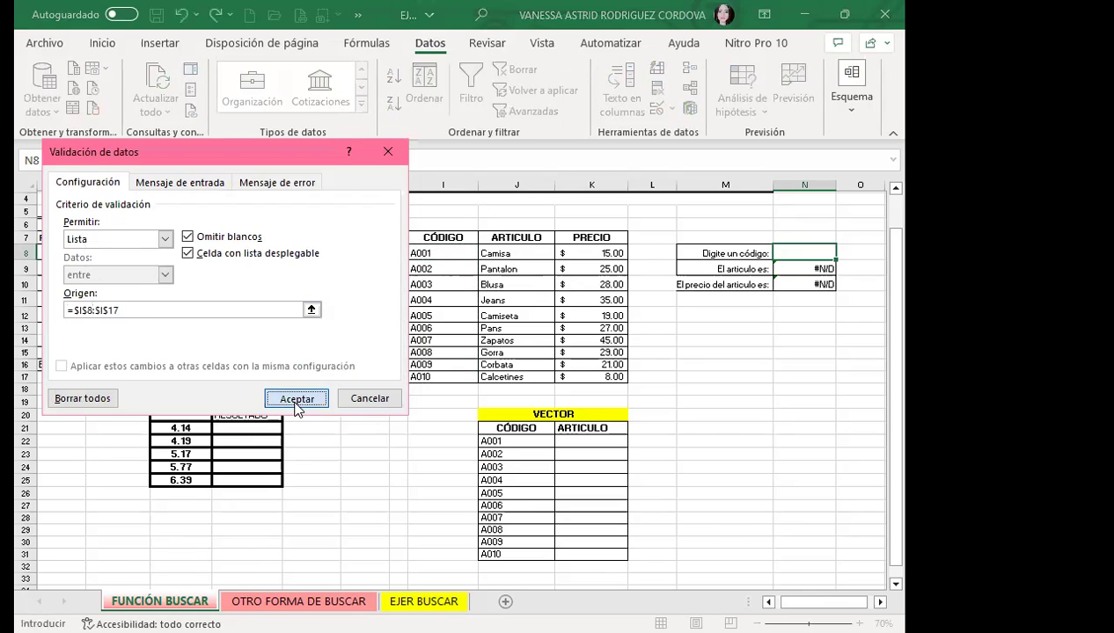
pyautogui.click(297, 399)
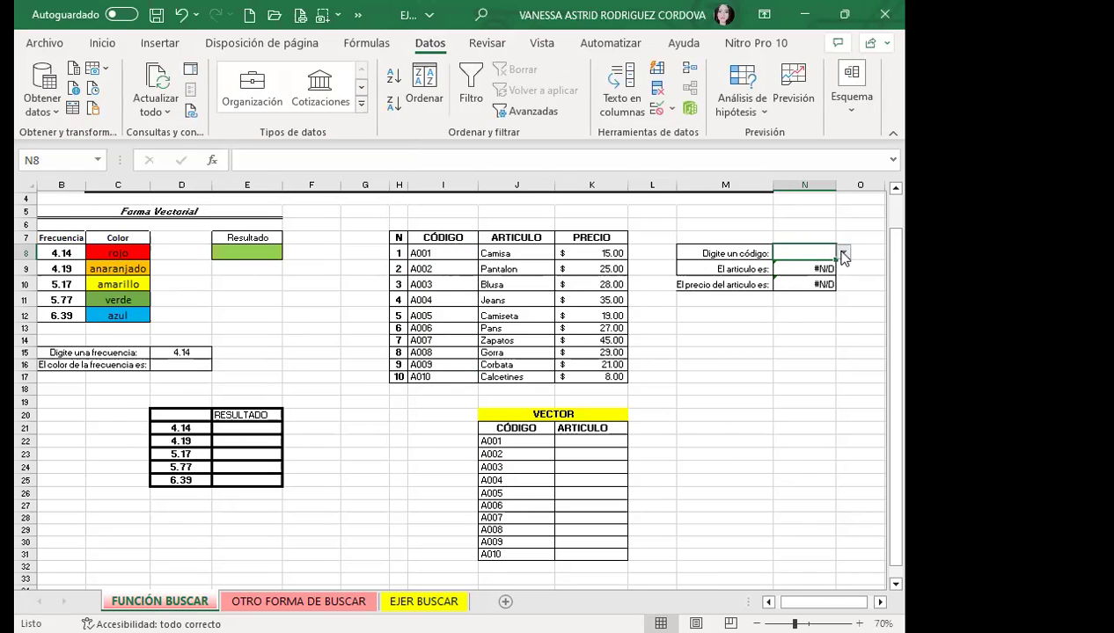
# Step: Pick codes A002, A008, then A010 from the N8 dropdown and check N10's price formula
pyautogui.click(843, 256)
pyautogui.click(799, 277)
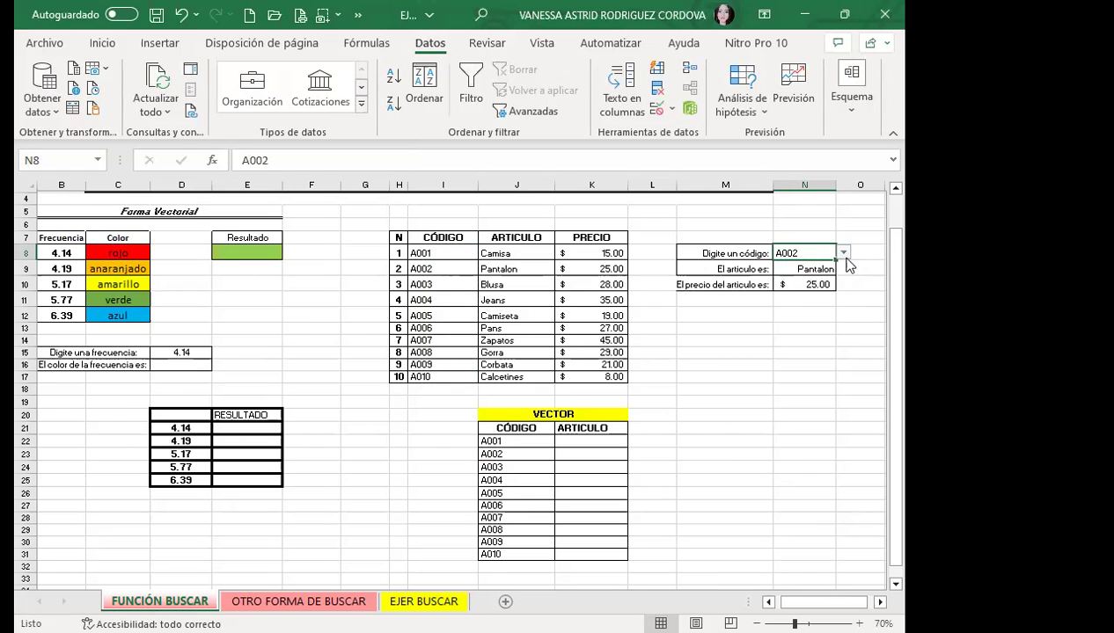
pyautogui.click(842, 254)
pyautogui.click(790, 315)
pyautogui.click(843, 252)
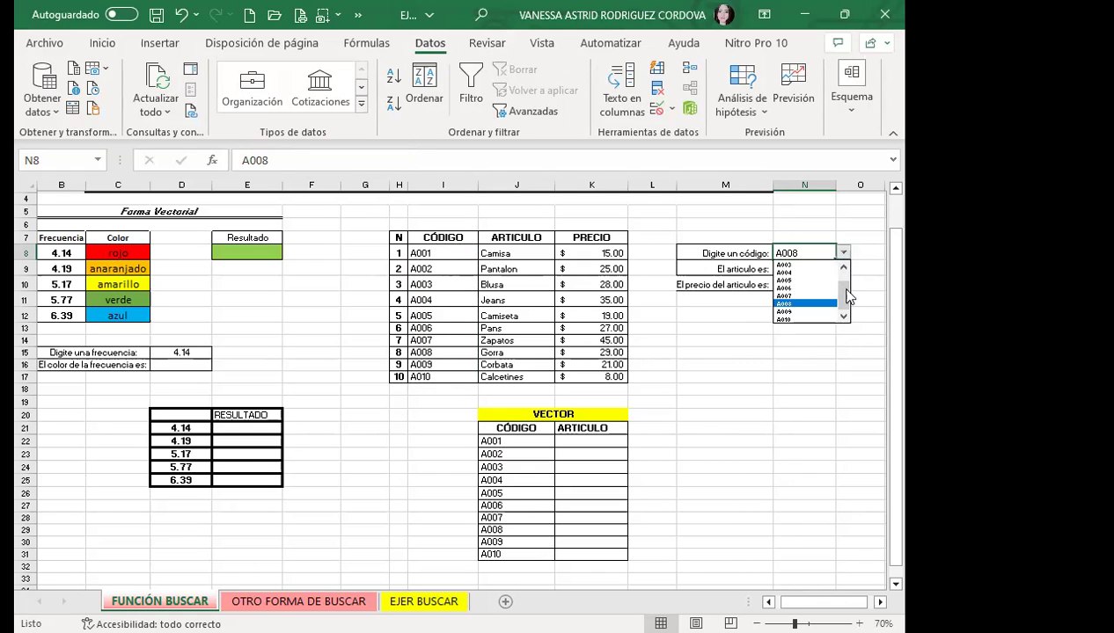
pyautogui.click(800, 318)
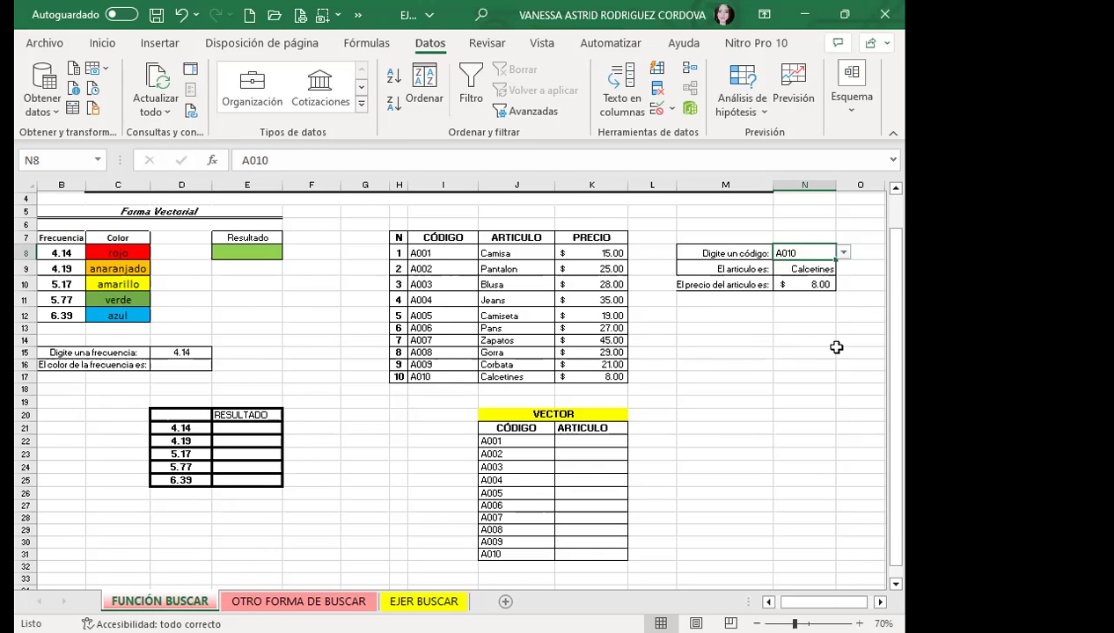
pyautogui.click(805, 284)
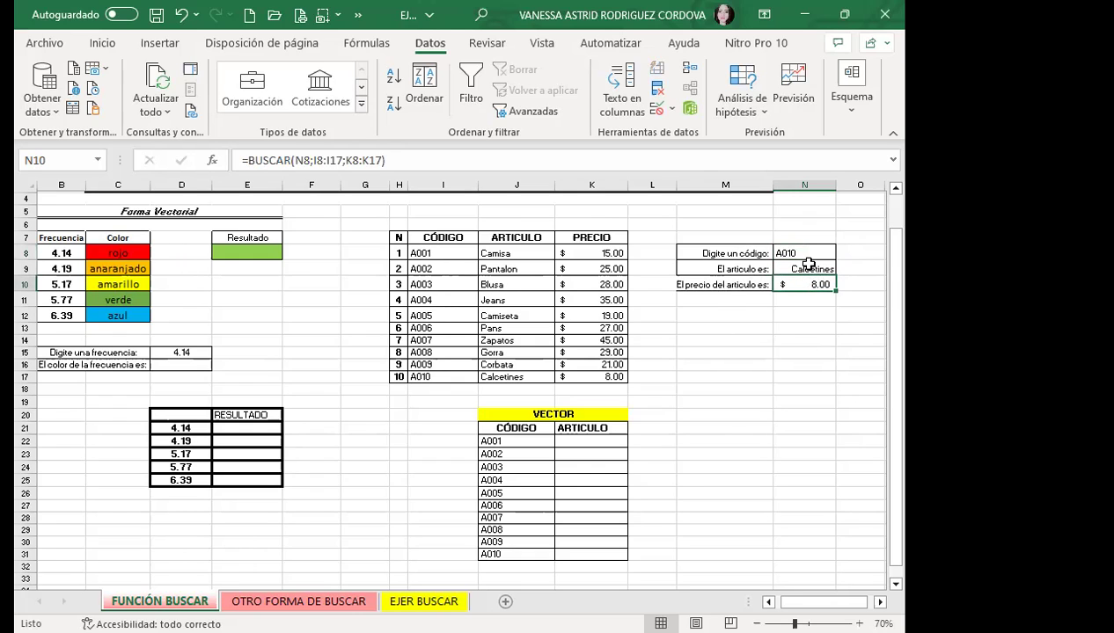
pyautogui.click(804, 254)
pyautogui.click(844, 254)
# Step: Choose A005 from the N8 dropdown and review N9's formula returning Camiseta
pyautogui.press('Left')
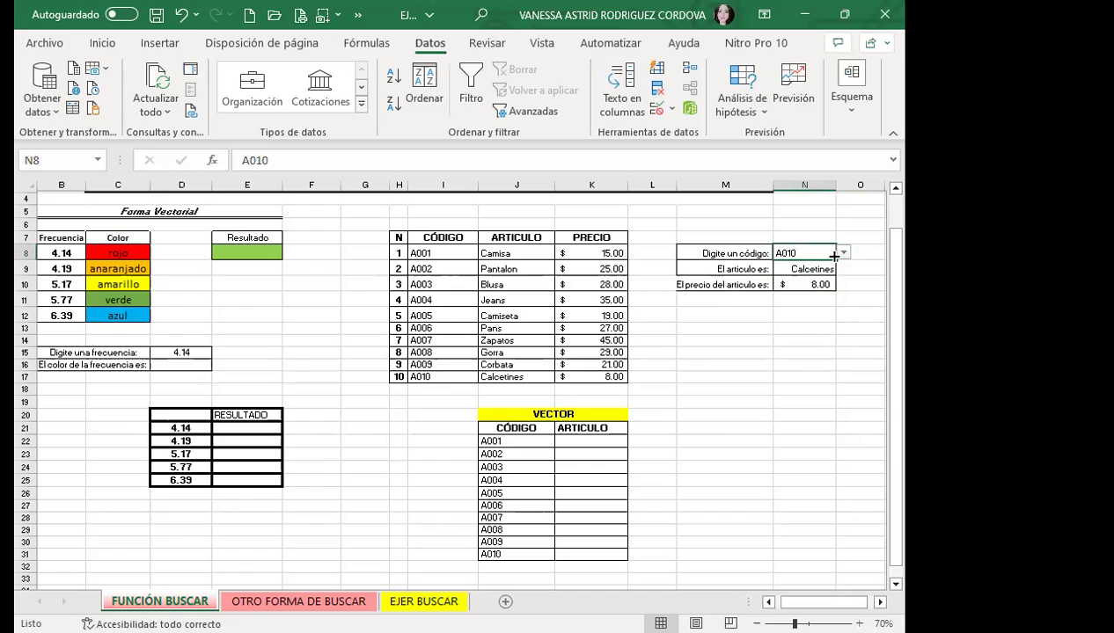
pyautogui.click(842, 253)
pyautogui.click(804, 282)
pyautogui.click(796, 268)
pyautogui.moveTo(796, 268); pyautogui.dragTo(796, 283)
pyautogui.click(801, 254)
pyautogui.click(684, 312)
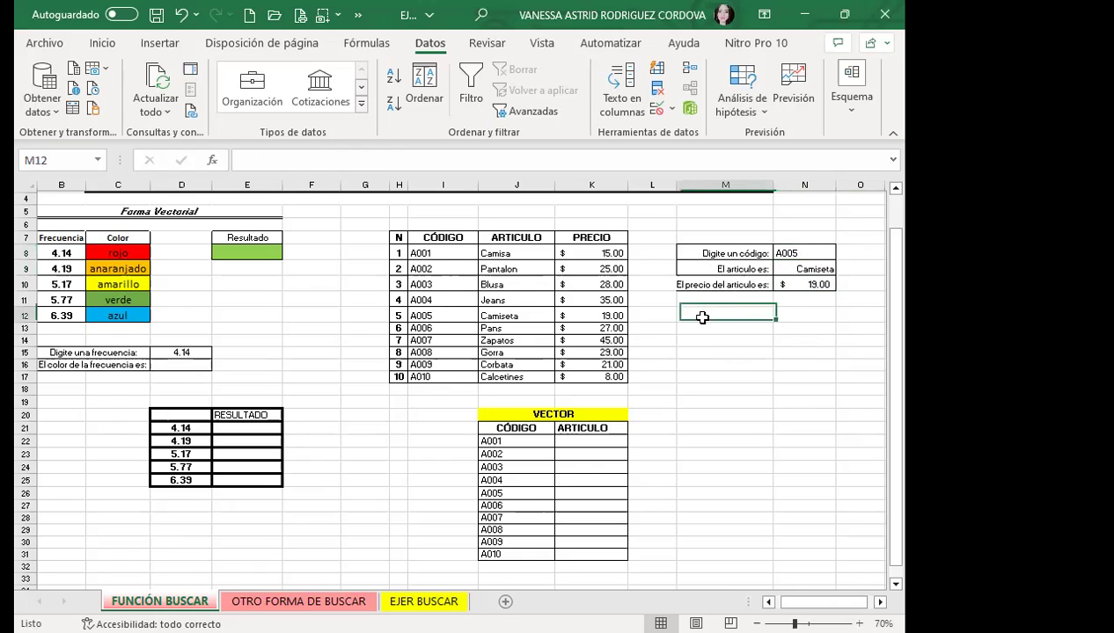
pyautogui.click(800, 268)
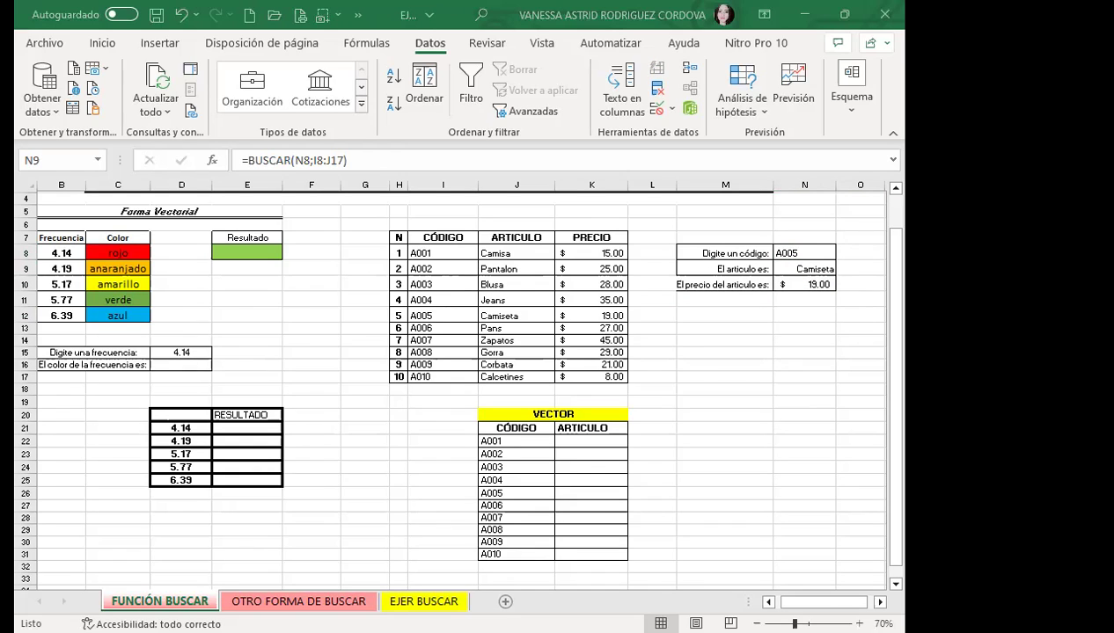
pyautogui.click(249, 253)
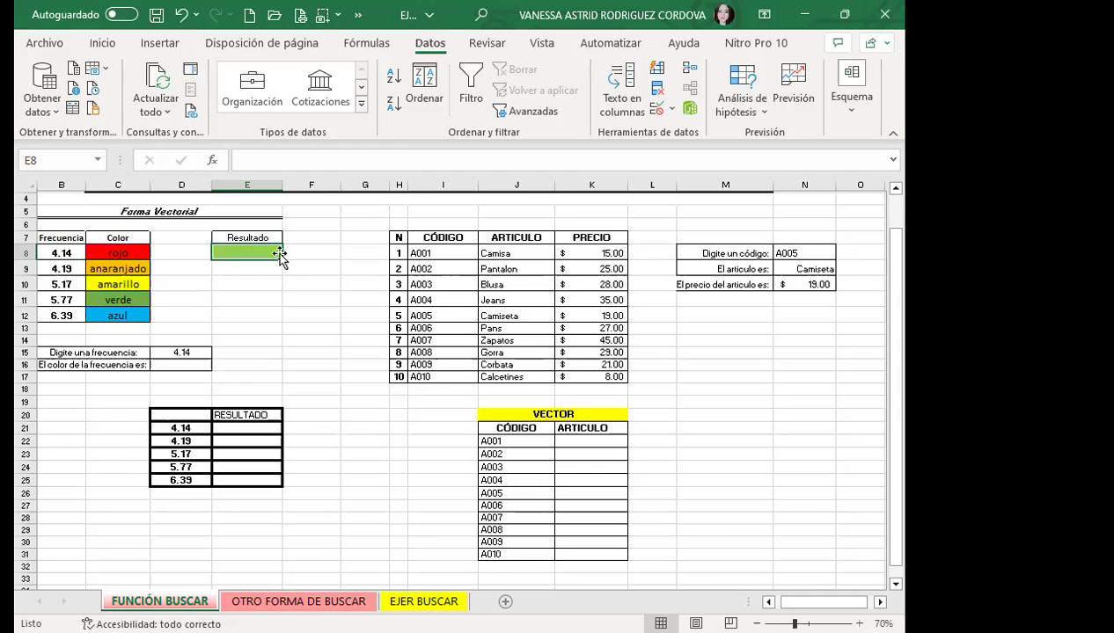
# Step: Start a BUSCAR formula in E8 using frequency 5.77 in B11 as the lookup value
pyautogui.write('=')
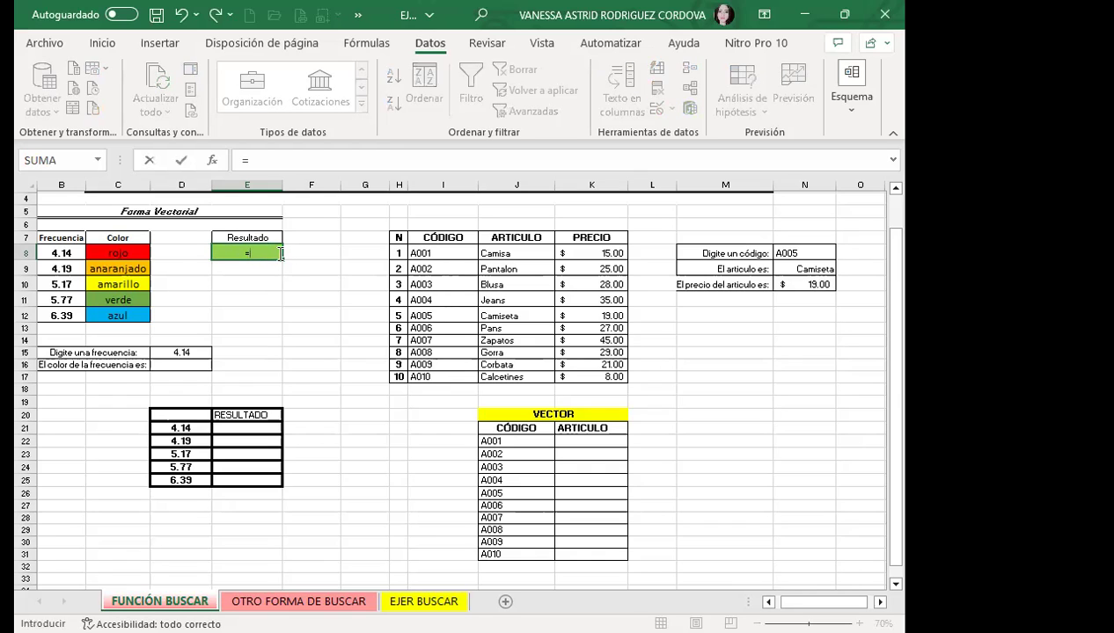
pyautogui.write('BUSC')
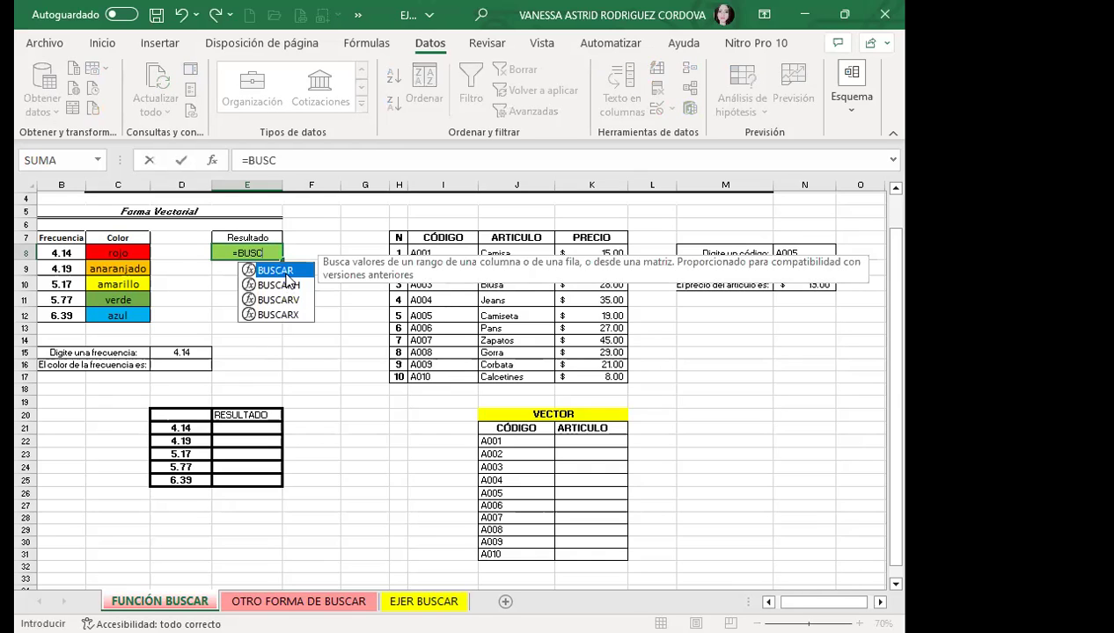
pyautogui.press('Tab')
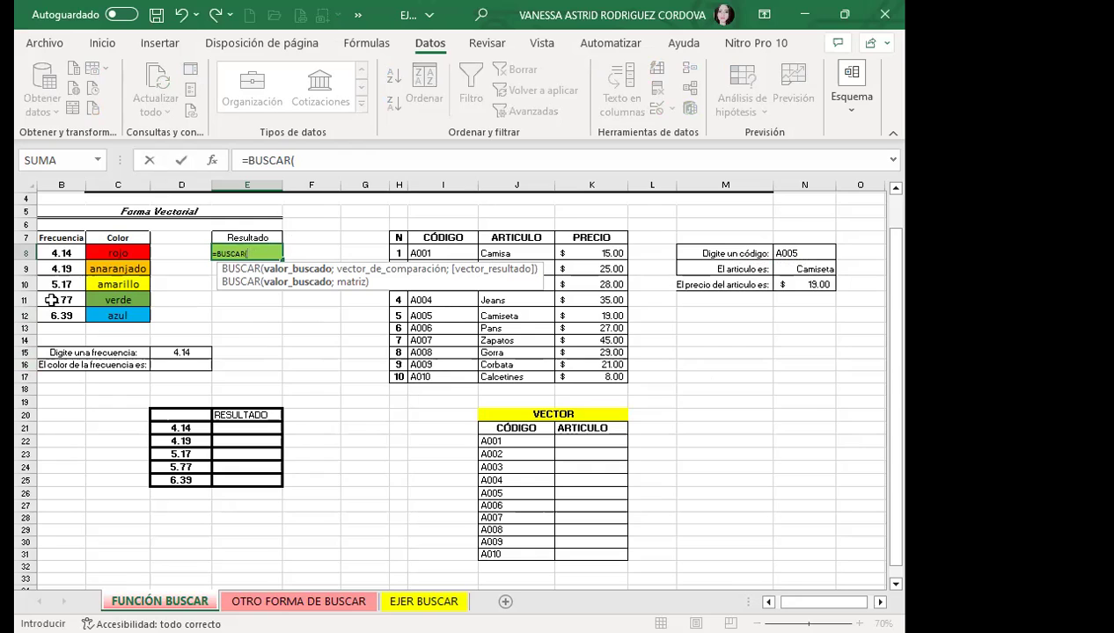
pyautogui.click(51, 300)
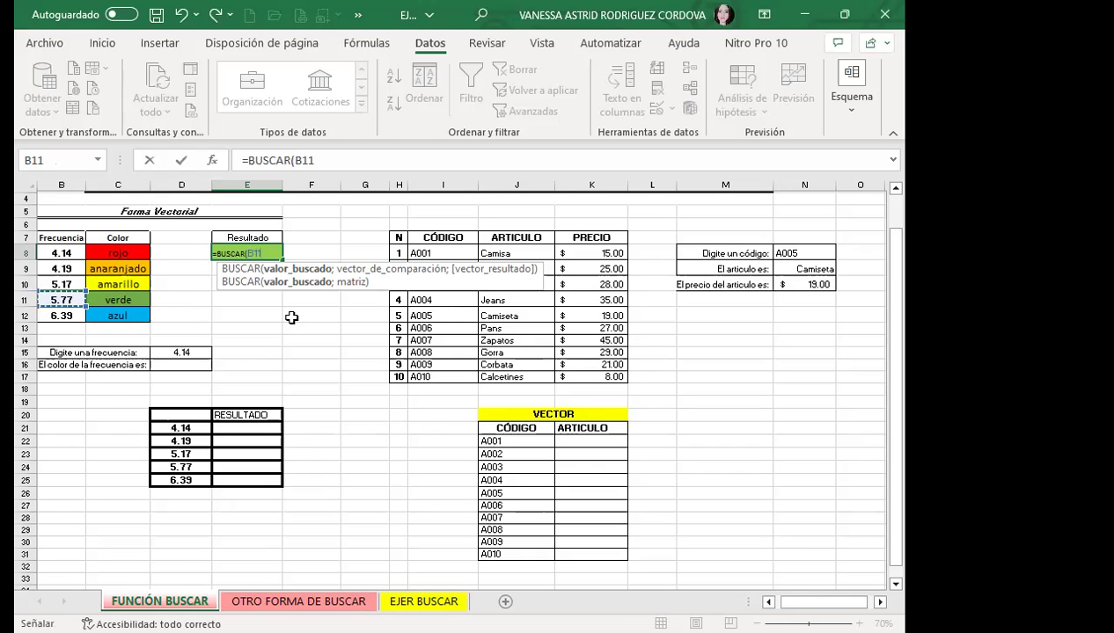
# Step: Complete E8 as =BUSCAR(B11;B8:C12) so it returns verde, then check the formula
pyautogui.write(';')
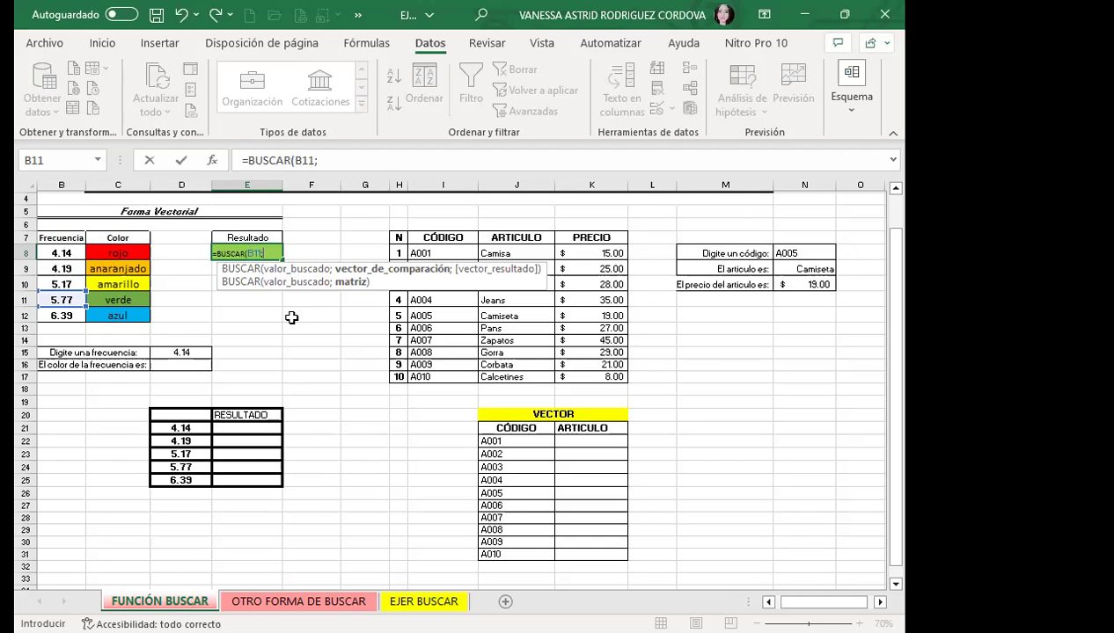
pyautogui.moveTo(54, 252)
pyautogui.mouseDown()
pyautogui.moveTo(92, 268)
pyautogui.moveTo(111, 314)
pyautogui.mouseUp()
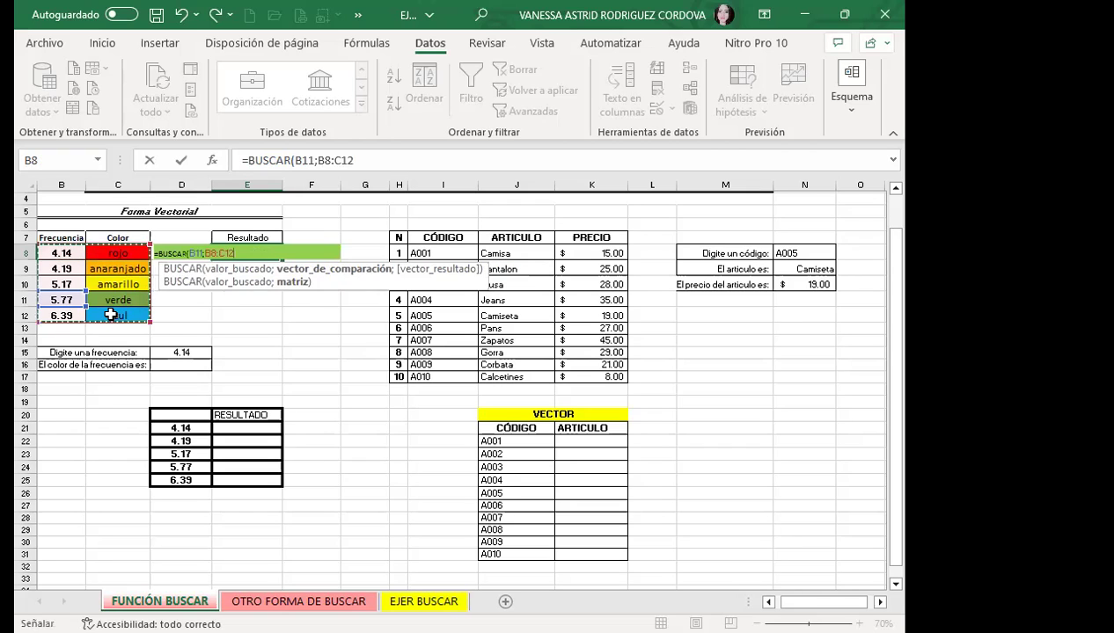
pyautogui.press('Return')
pyautogui.click(238, 253)
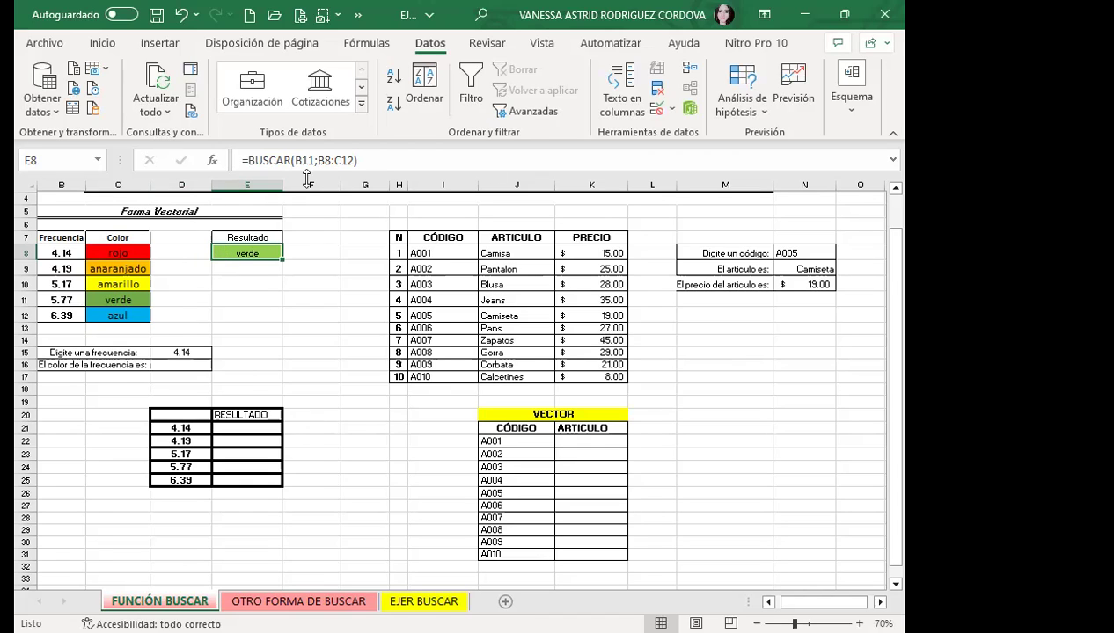
pyautogui.click(796, 270)
pyautogui.click(796, 284)
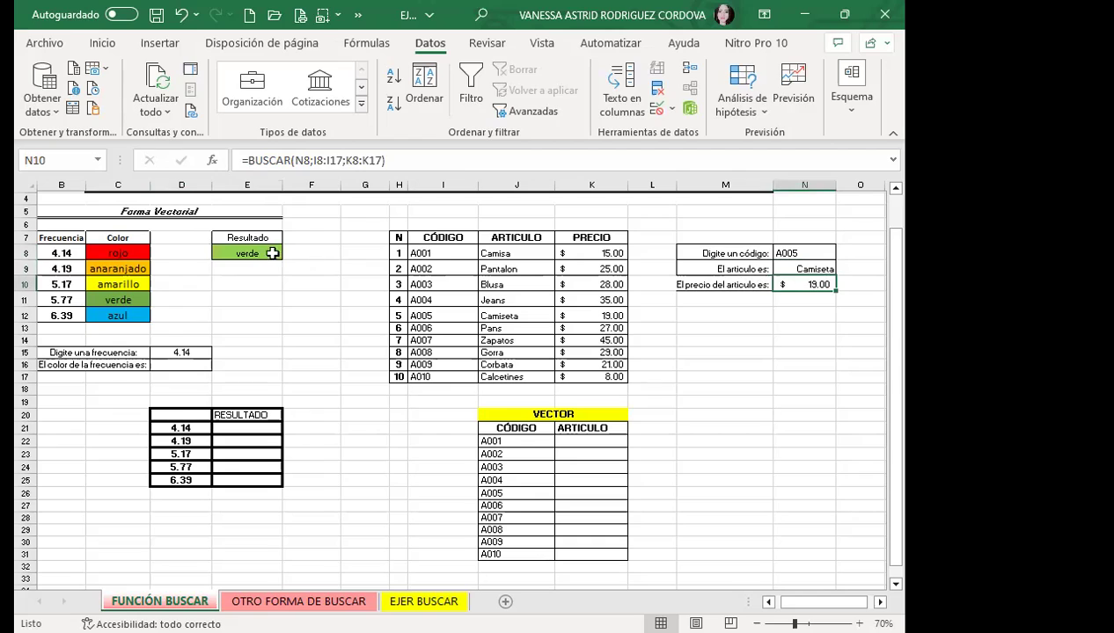
pyautogui.click(273, 253)
pyautogui.click(172, 366)
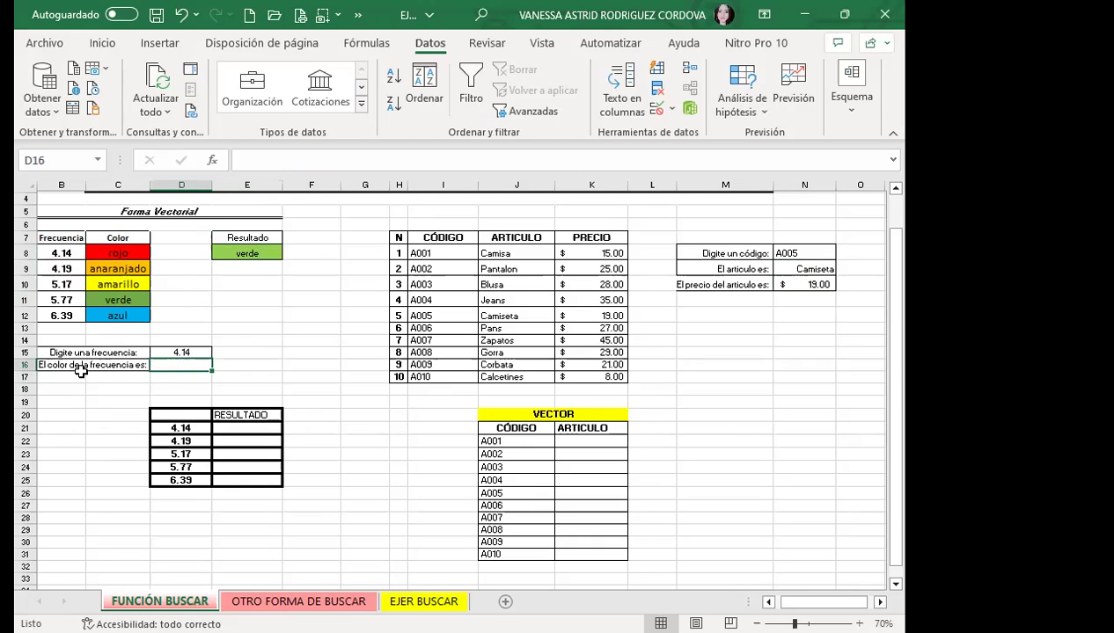
pyautogui.click(189, 351)
pyautogui.click(186, 366)
pyautogui.write('=')
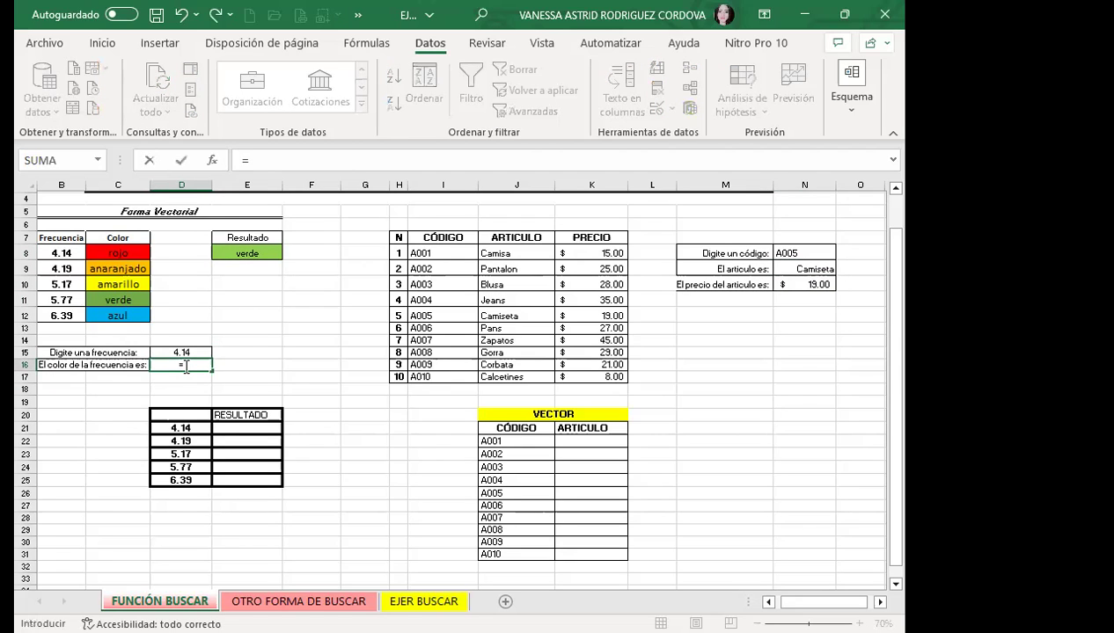
pyautogui.write('BUSC')
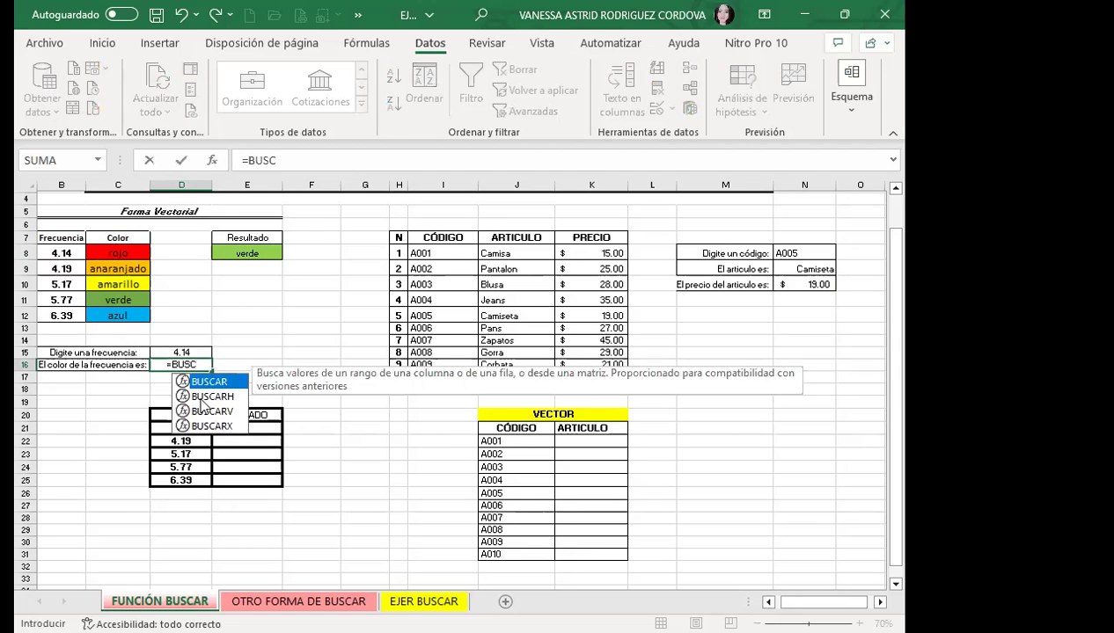
pyautogui.press('Tab')
pyautogui.click(193, 352)
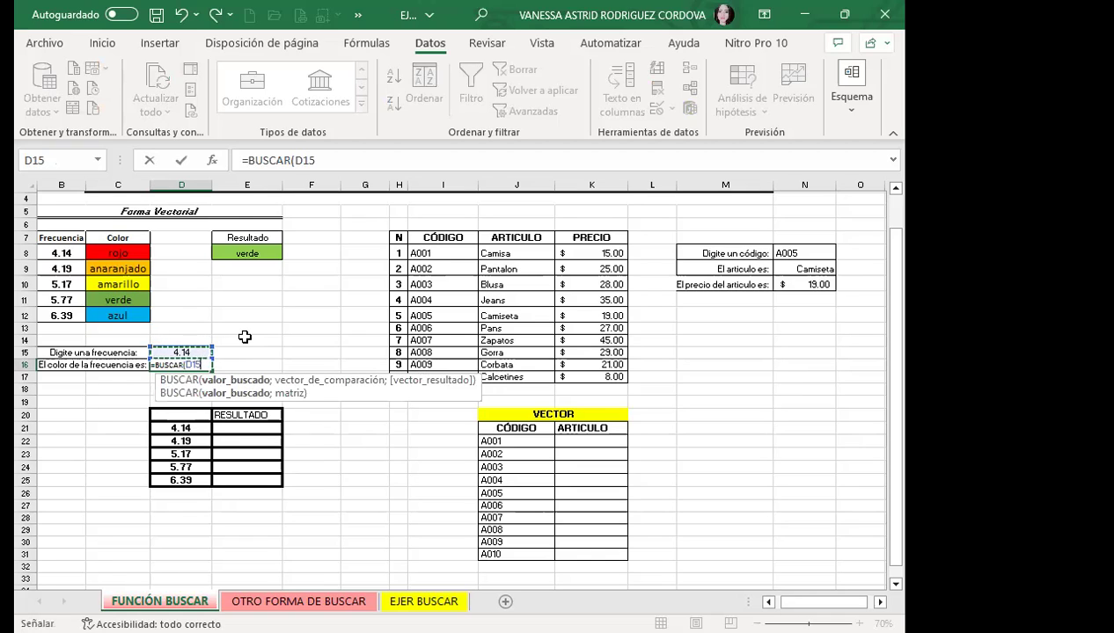
pyautogui.write(';')
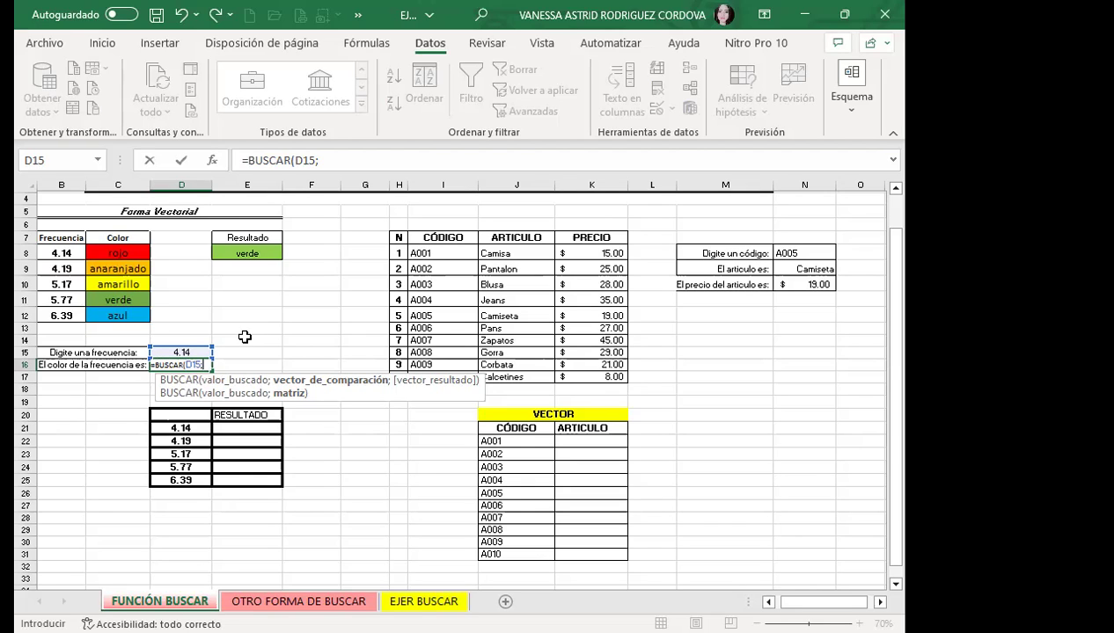
pyautogui.moveTo(55, 254)
pyautogui.mouseDown()
pyautogui.moveTo(97, 260)
pyautogui.moveTo(116, 309)
pyautogui.mouseUp()
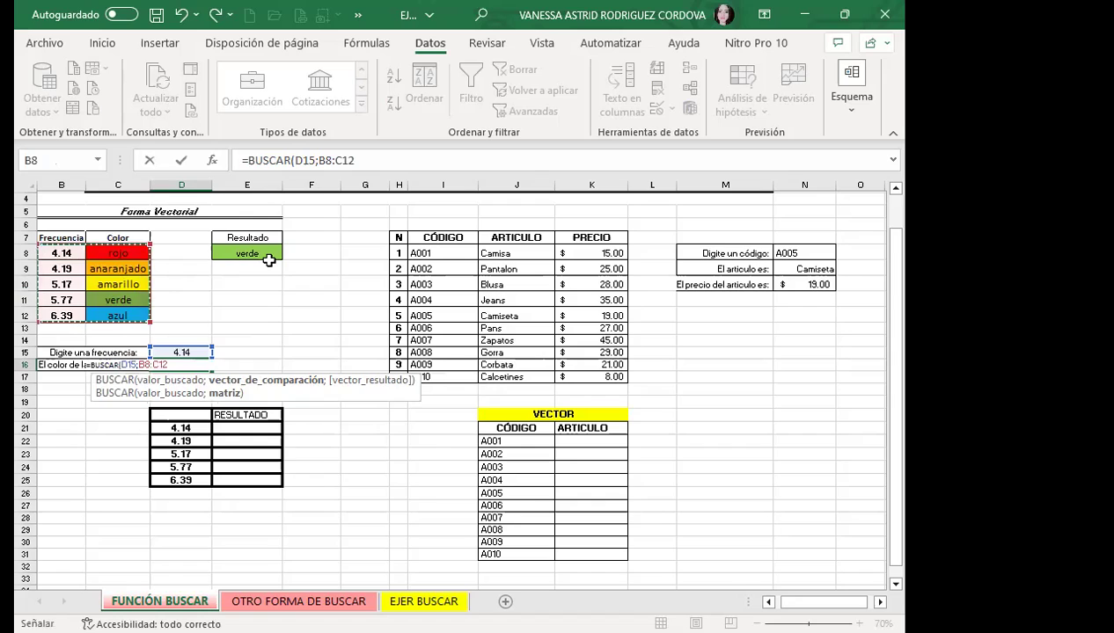
pyautogui.press('Return')
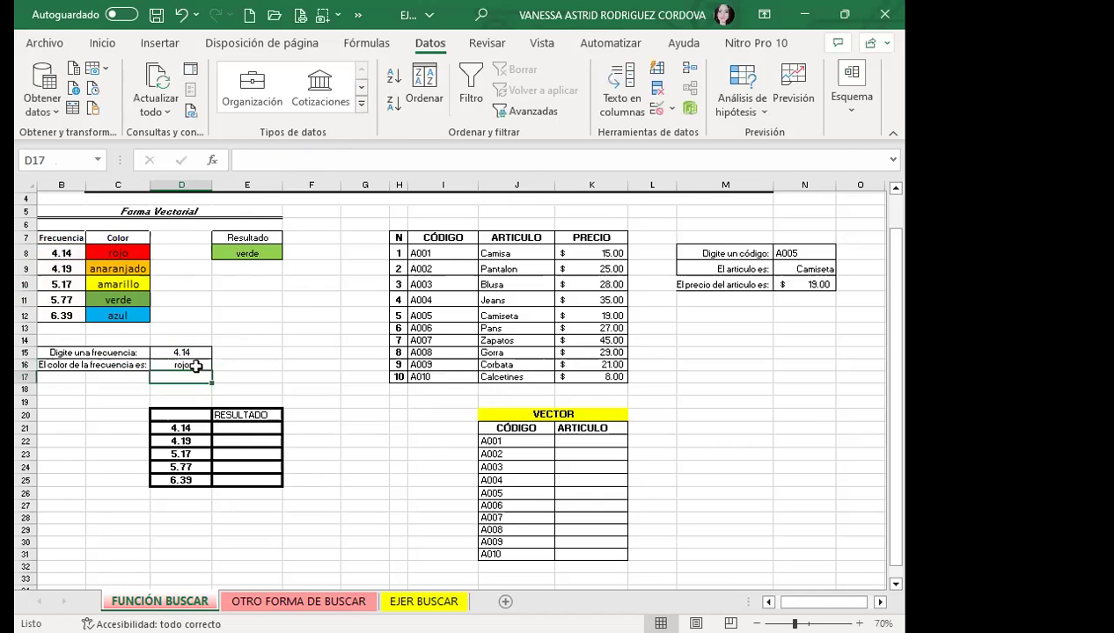
pyautogui.click(195, 365)
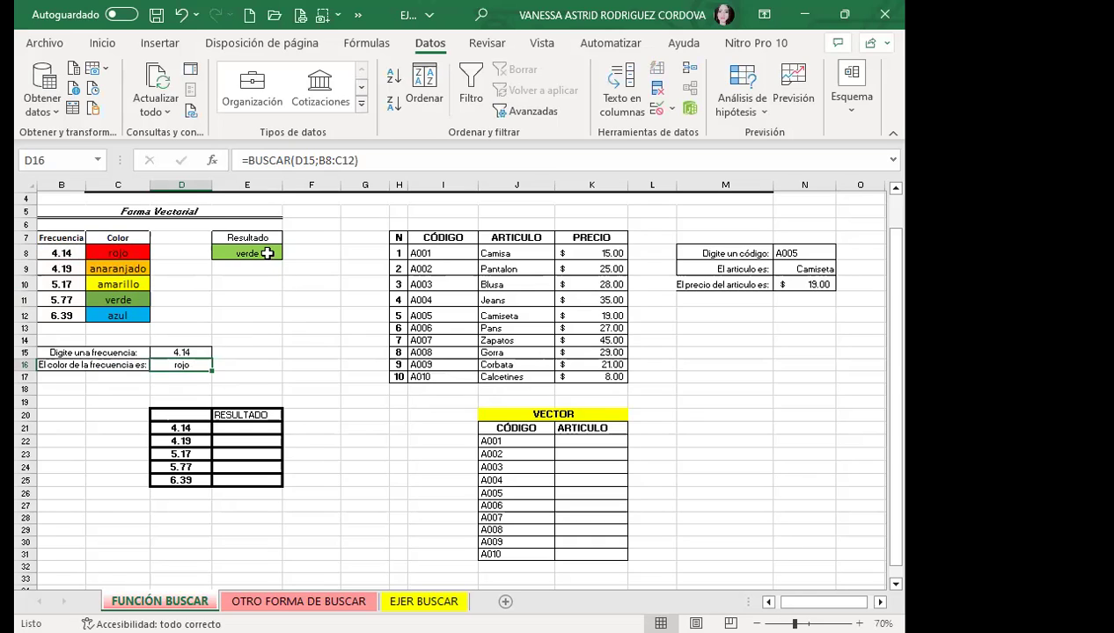
pyautogui.click(262, 254)
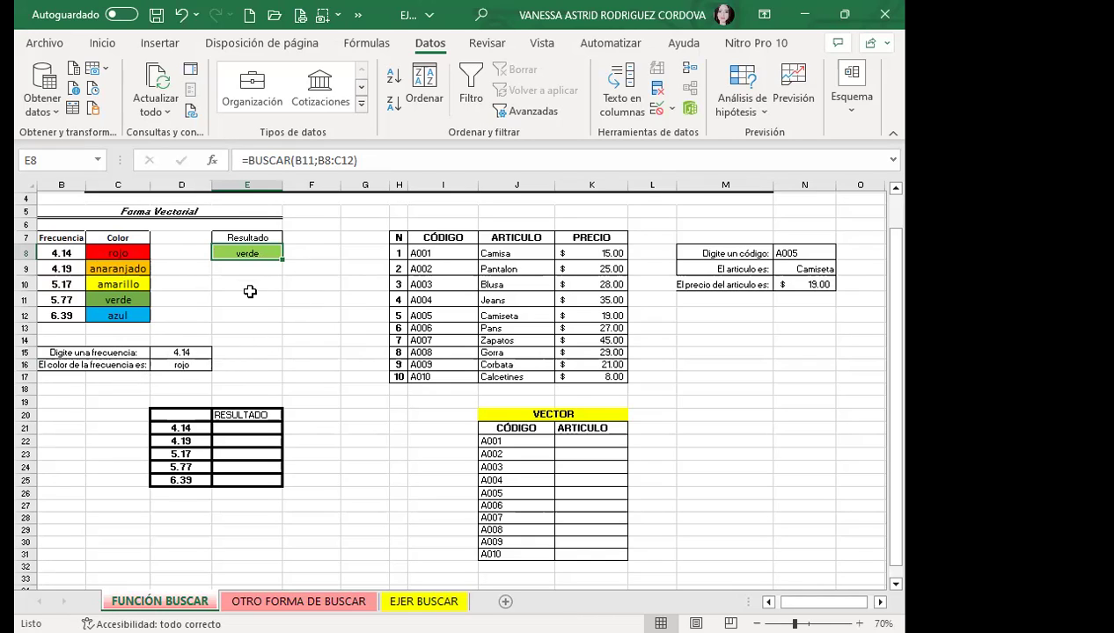
pyautogui.click(249, 296)
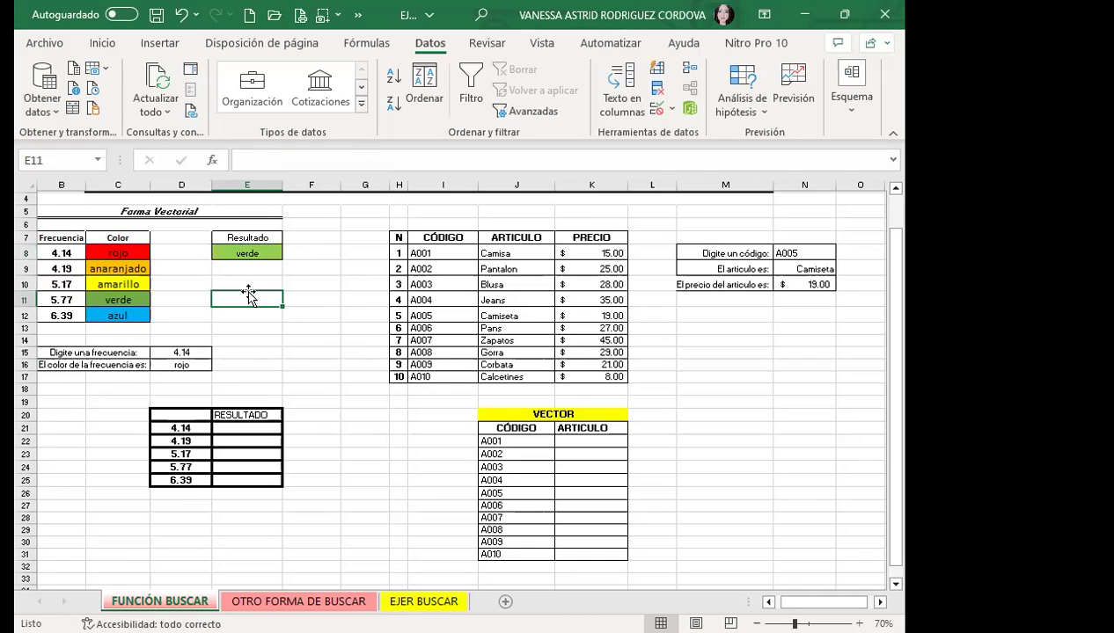
pyautogui.click(168, 363)
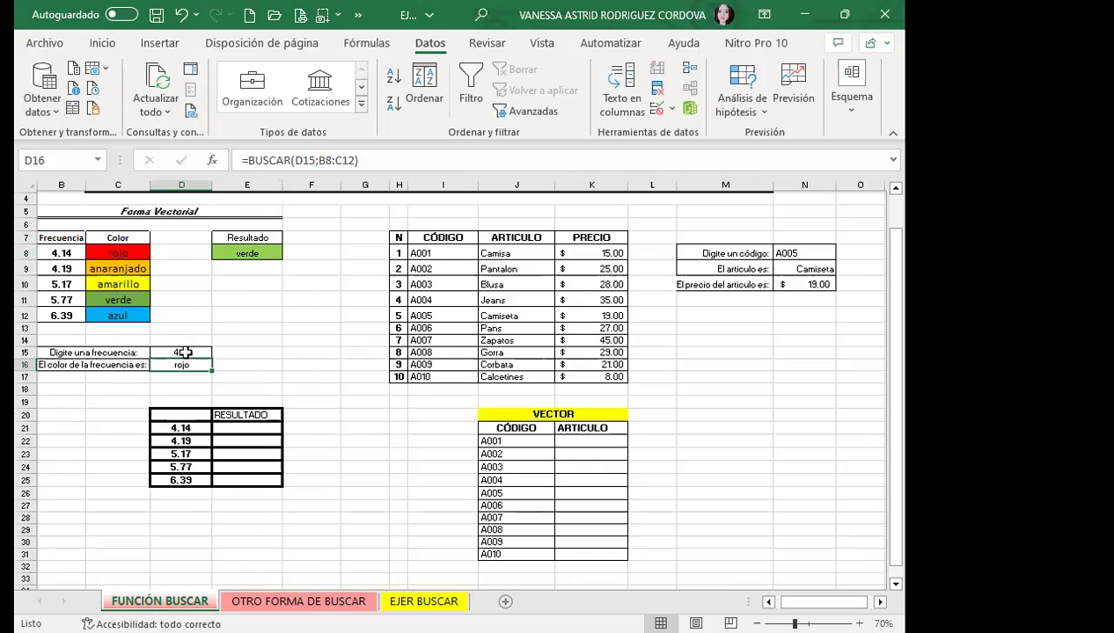
pyautogui.click(243, 254)
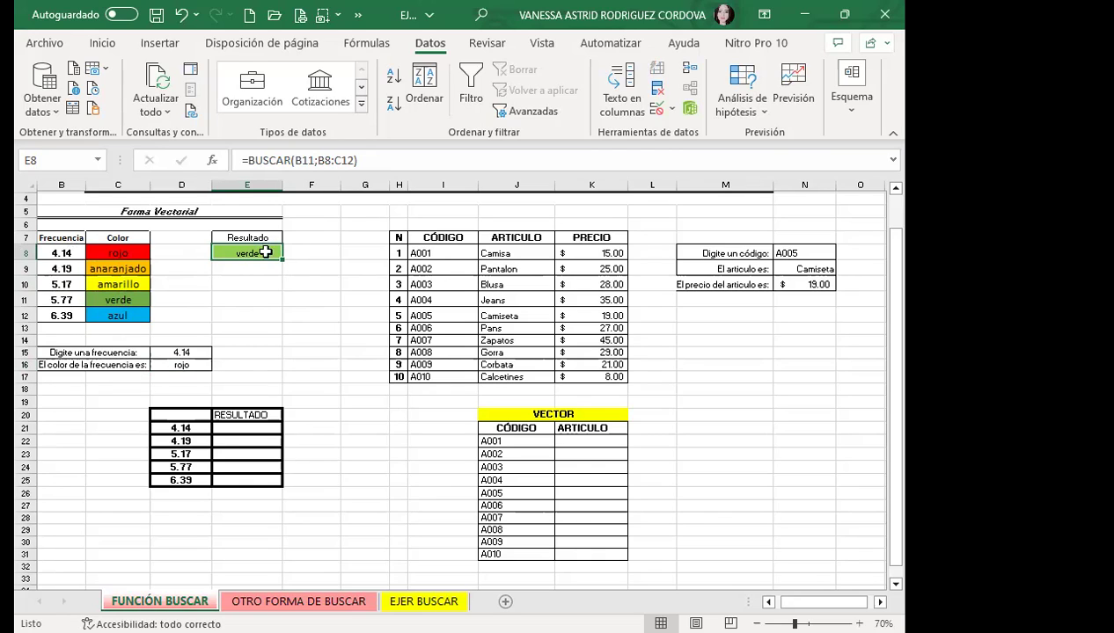
pyautogui.click(169, 363)
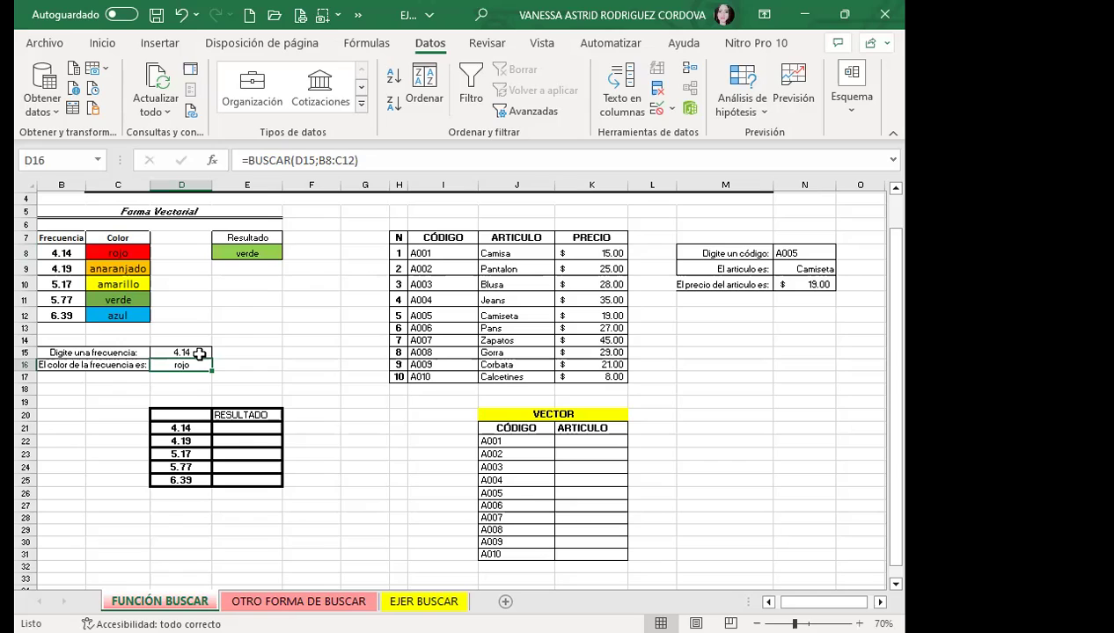
pyautogui.click(200, 353)
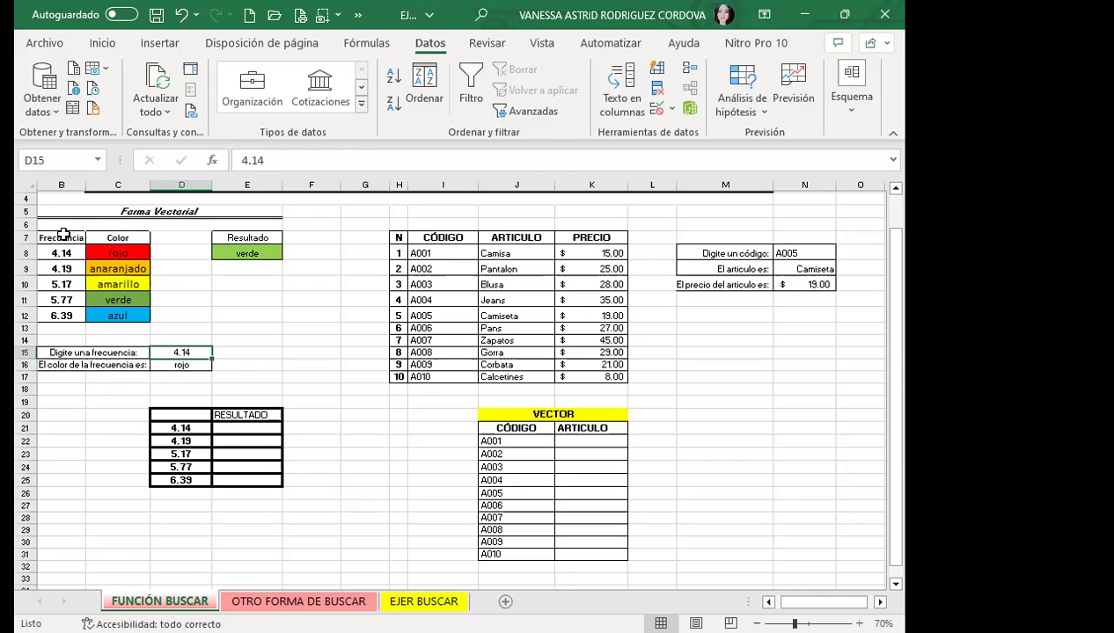
pyautogui.moveTo(49, 252)
pyautogui.mouseDown()
pyautogui.moveTo(126, 293)
pyautogui.moveTo(121, 312)
pyautogui.mouseUp()
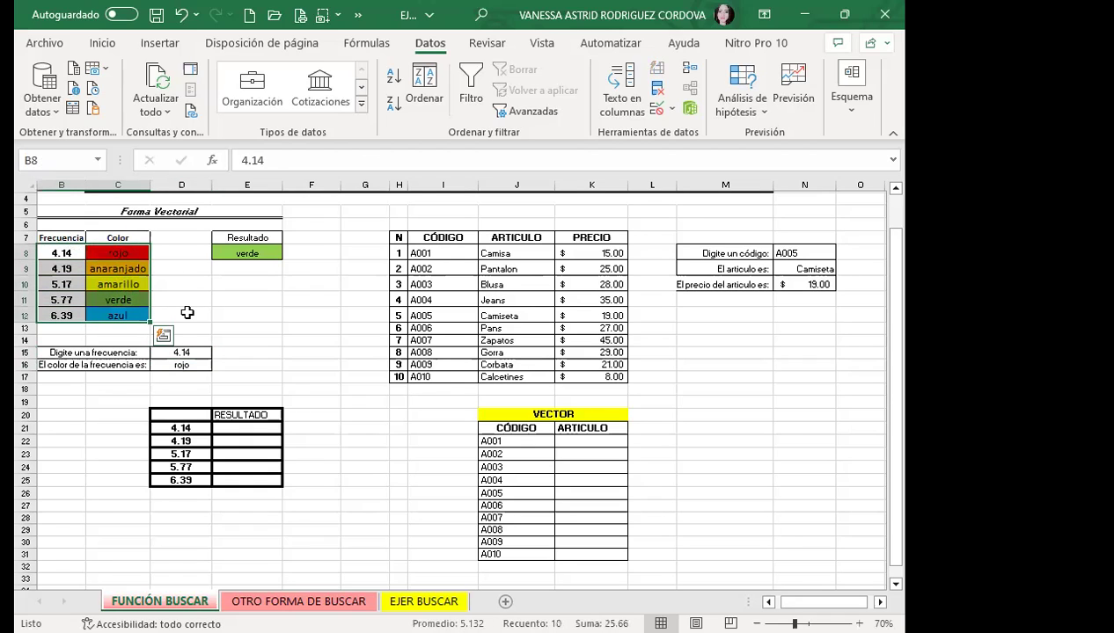
pyautogui.click(193, 364)
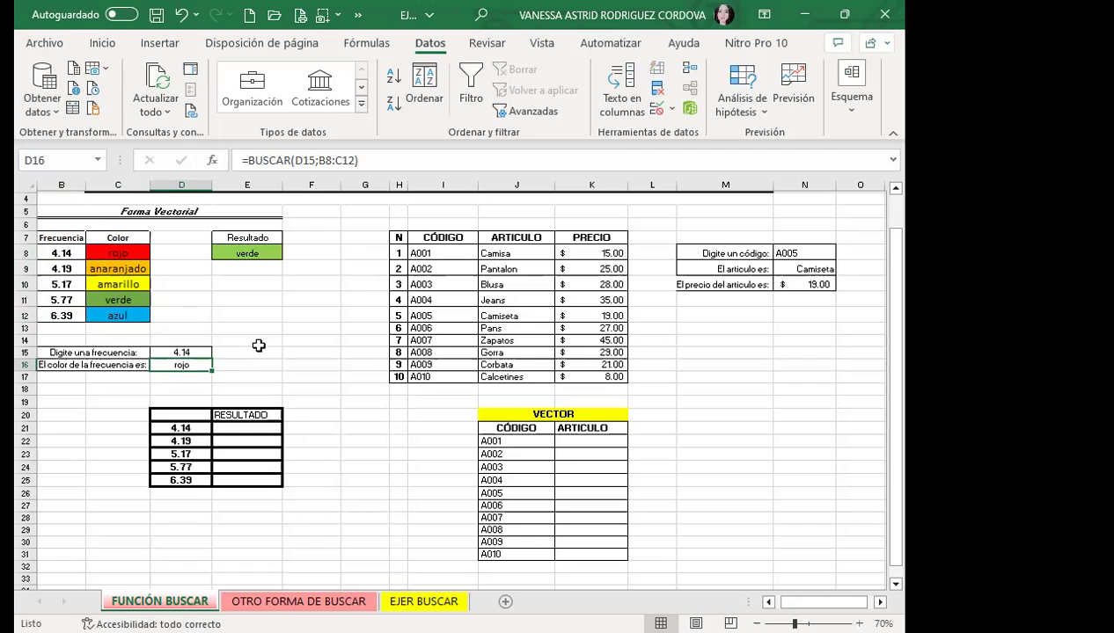
# Step: Enter =BUSCAR(D21;$B$8:$C$12) in E21, returning rojo for frequency 4.14
pyautogui.click(220, 428)
pyautogui.scroll(-1, 222, 378)
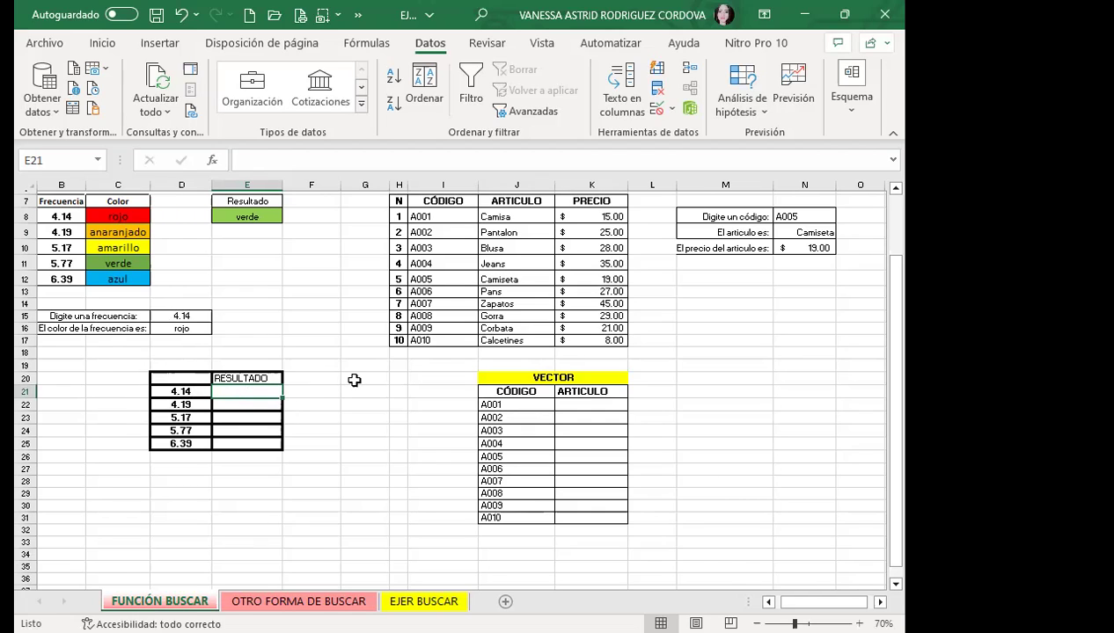
pyautogui.write('=')
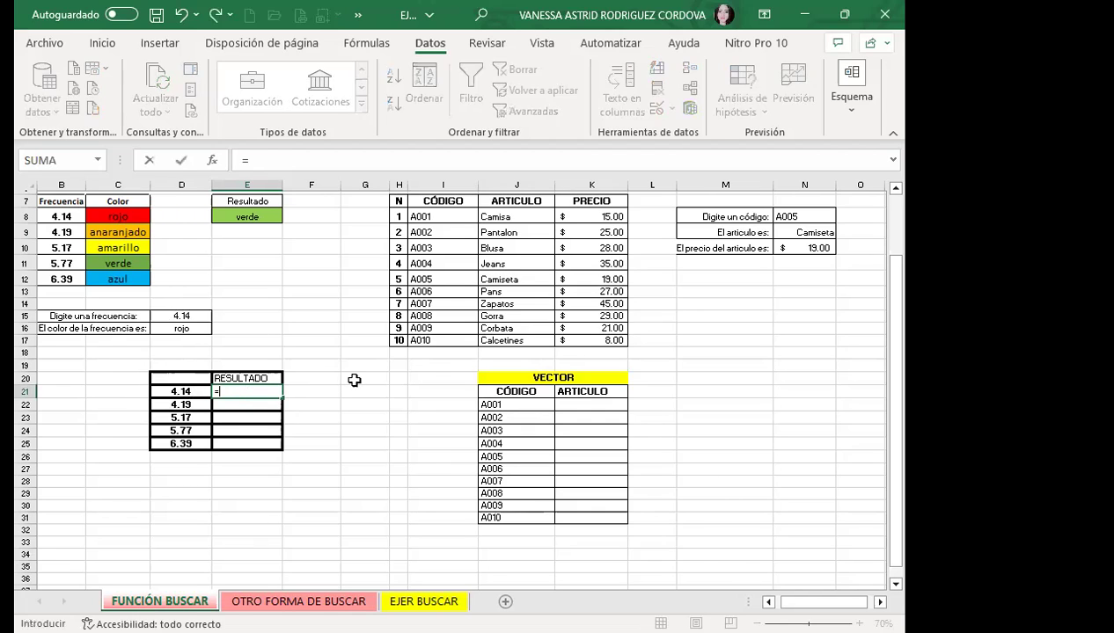
pyautogui.write('BUSCA')
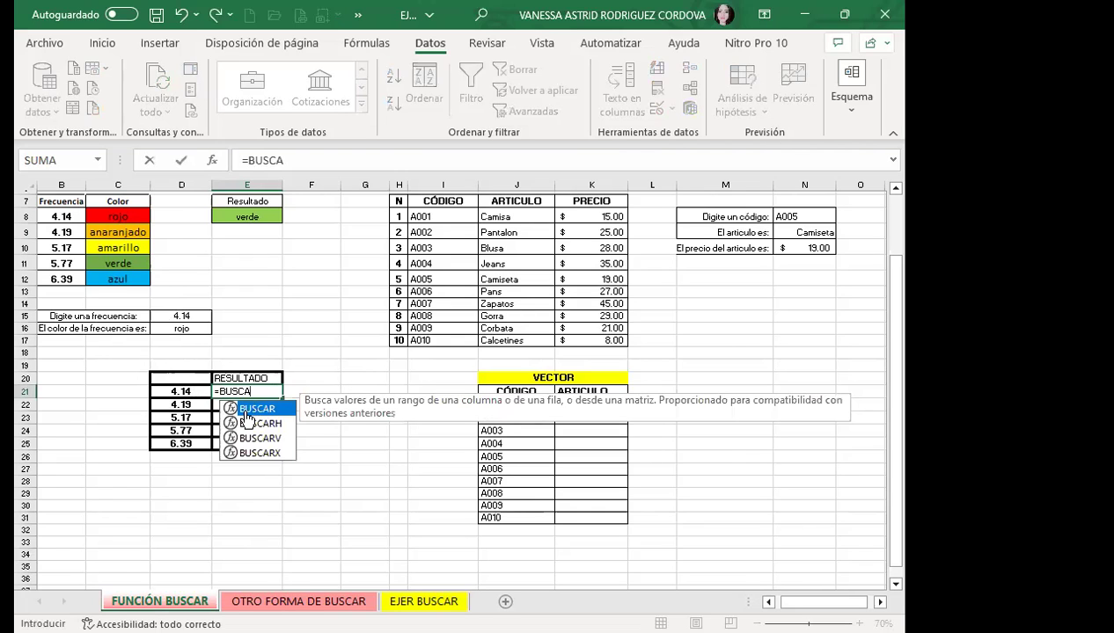
pyautogui.doubleClick(249, 409)
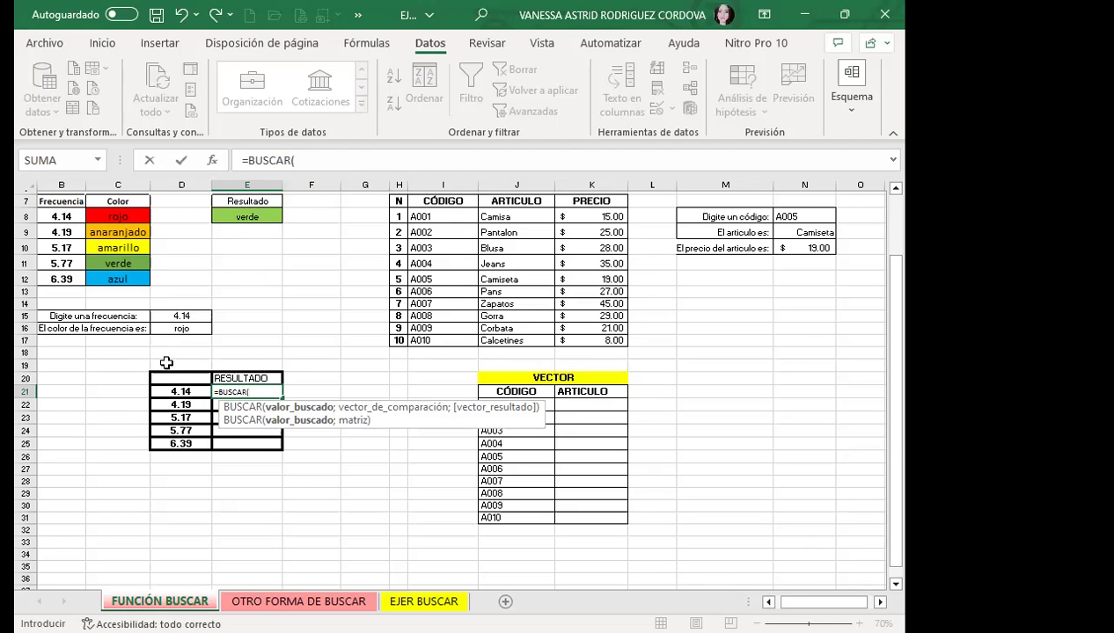
pyautogui.click(175, 393)
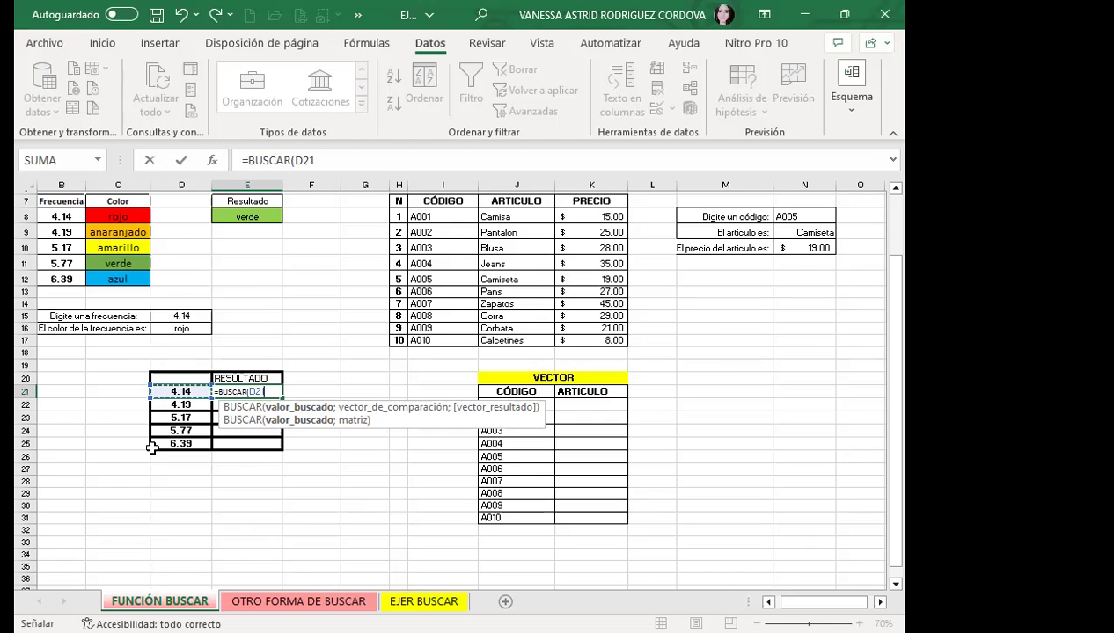
pyautogui.write(';')
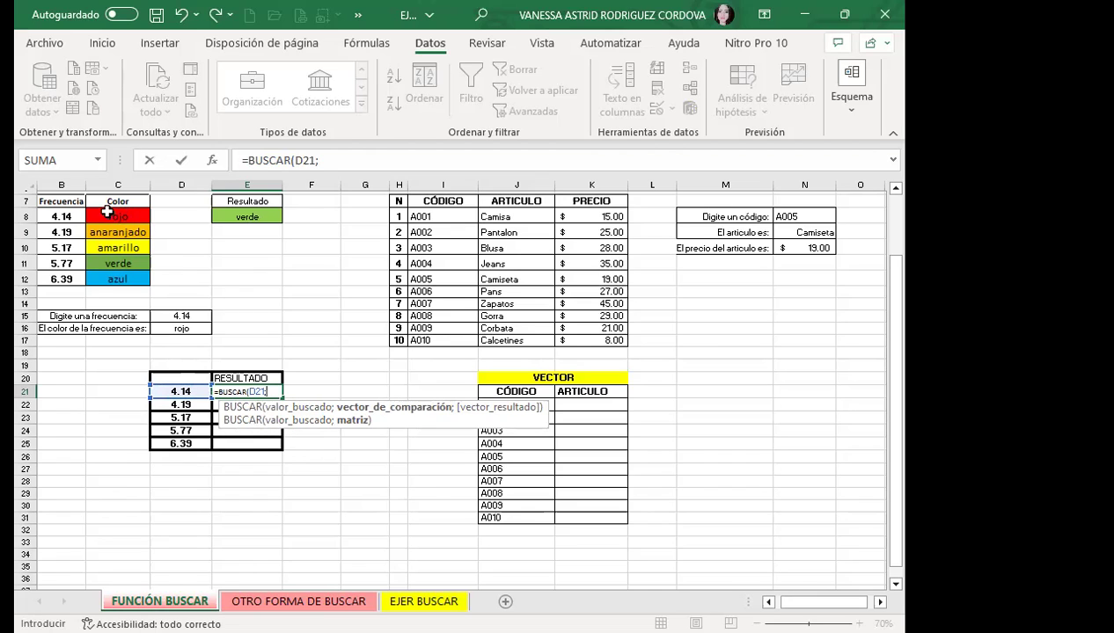
pyautogui.moveTo(48, 216)
pyautogui.mouseDown()
pyautogui.moveTo(112, 271)
pyautogui.moveTo(145, 277)
pyautogui.mouseUp()
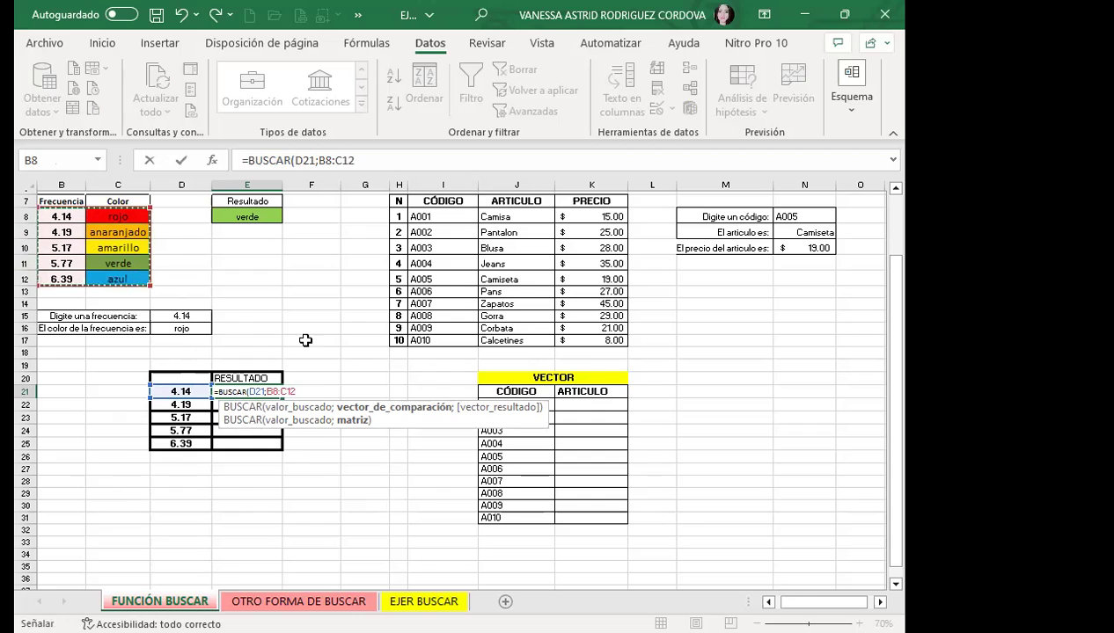
pyautogui.press('F4')
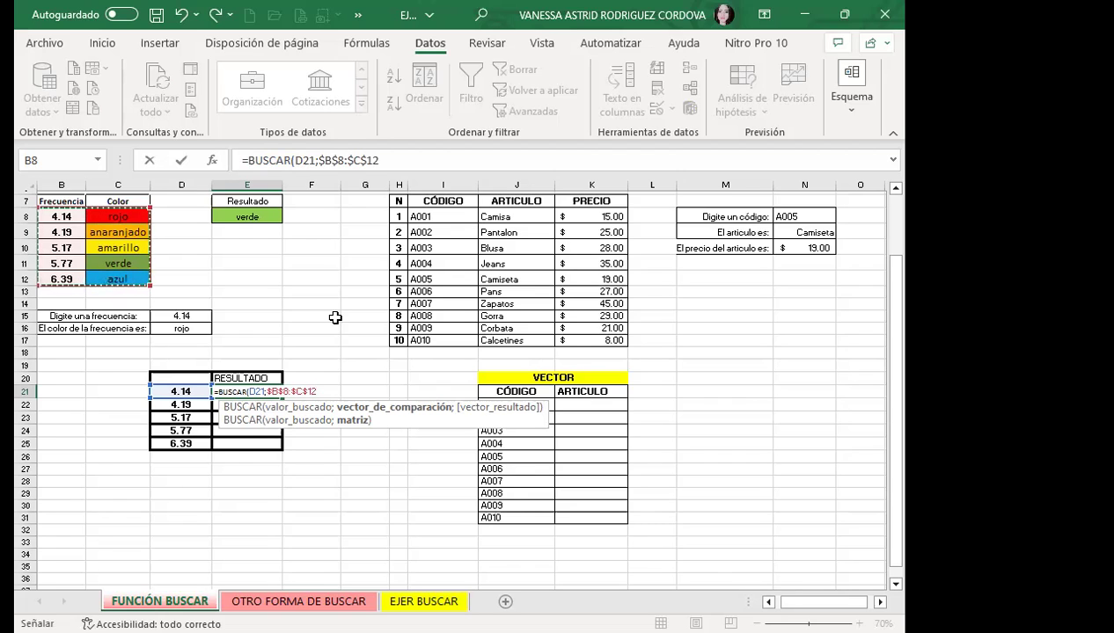
pyautogui.press('Return')
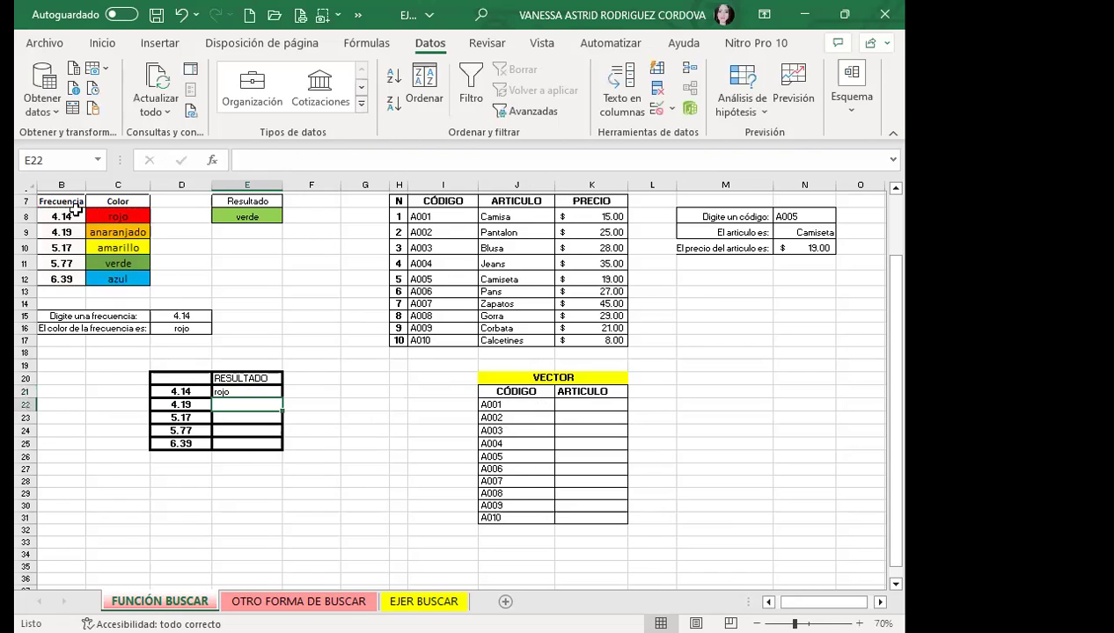
pyautogui.click(250, 391)
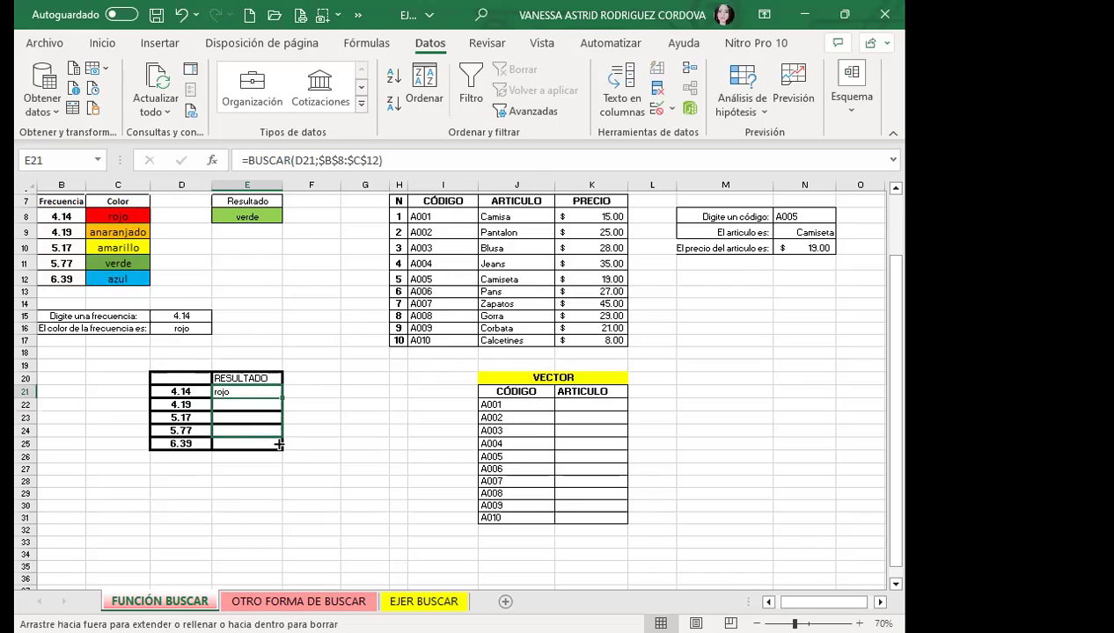
# Step: Fill the E21 lookup formula down through E25
pyautogui.moveTo(281, 401); pyautogui.dragTo(280, 444)
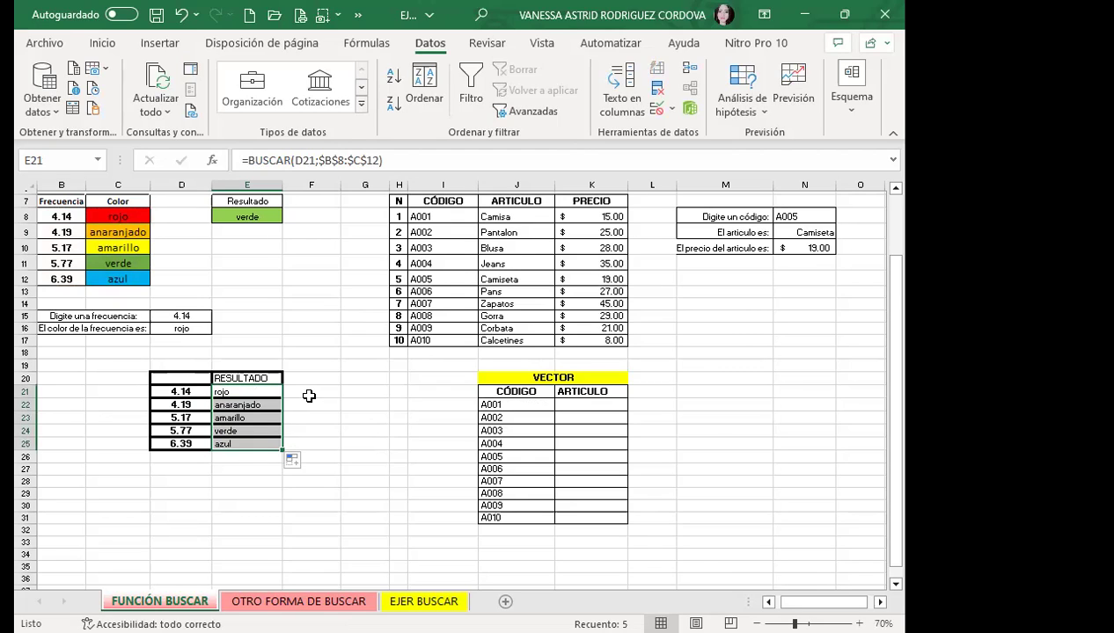
# Step: Change the first two frequencies in D21 and D22 to 6.39 and 5.77
pyautogui.click(193, 389)
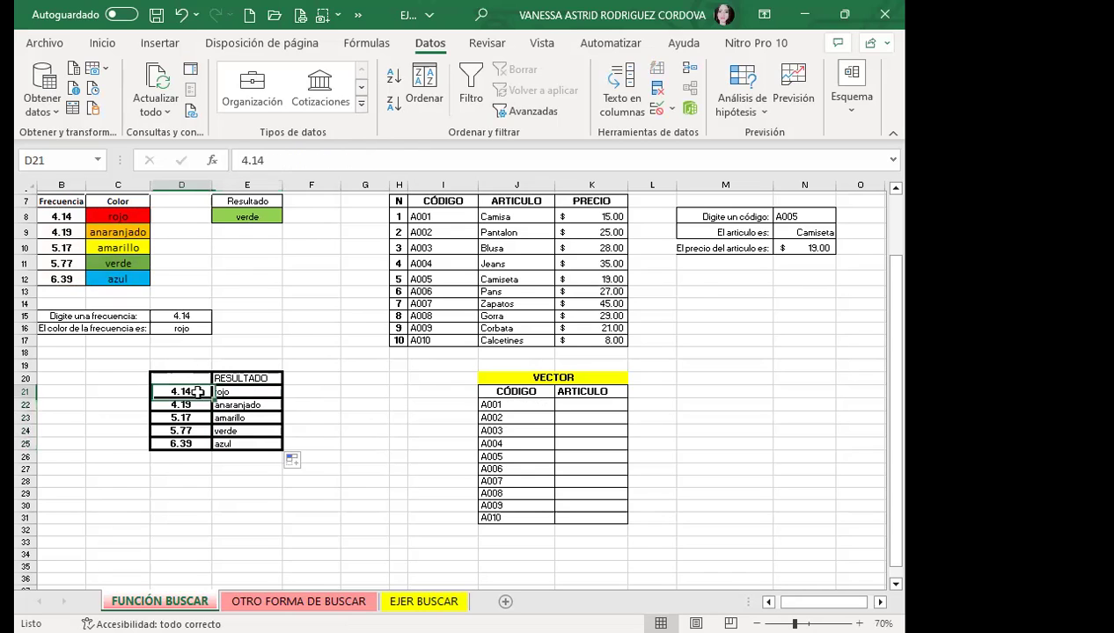
pyautogui.write('6.39')
pyautogui.press('Return')
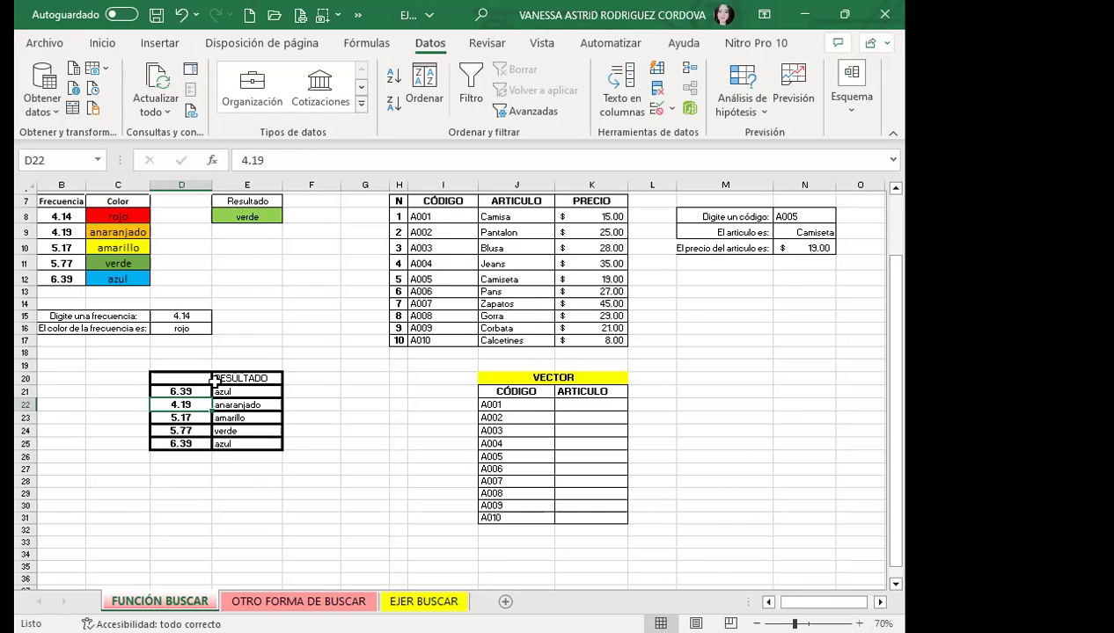
pyautogui.write('5.77')
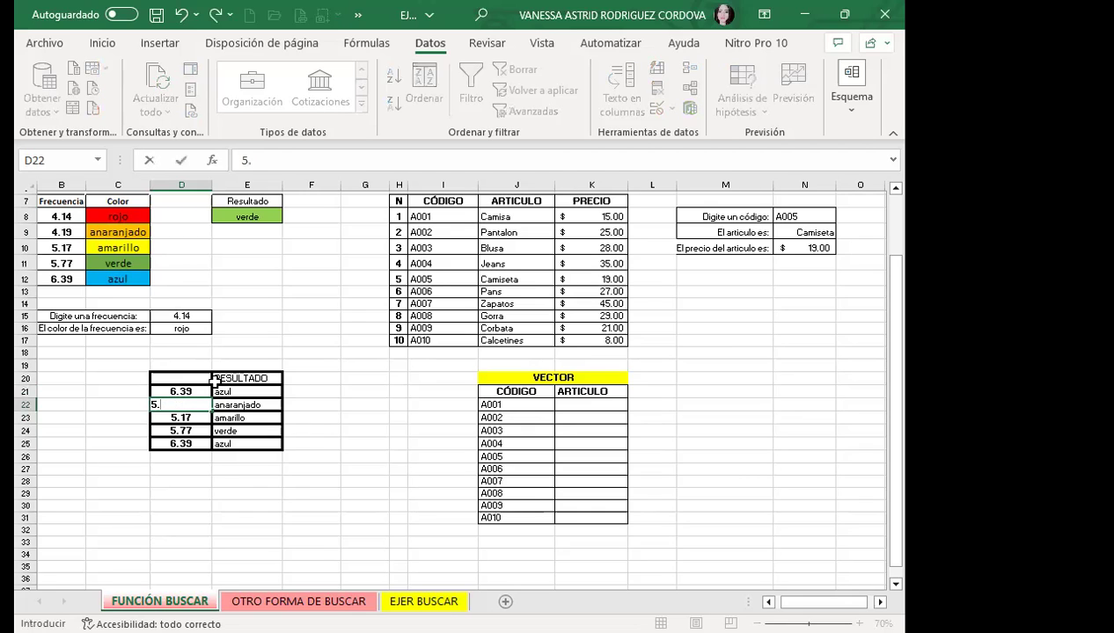
pyautogui.press('Return')
pyautogui.press('Return')
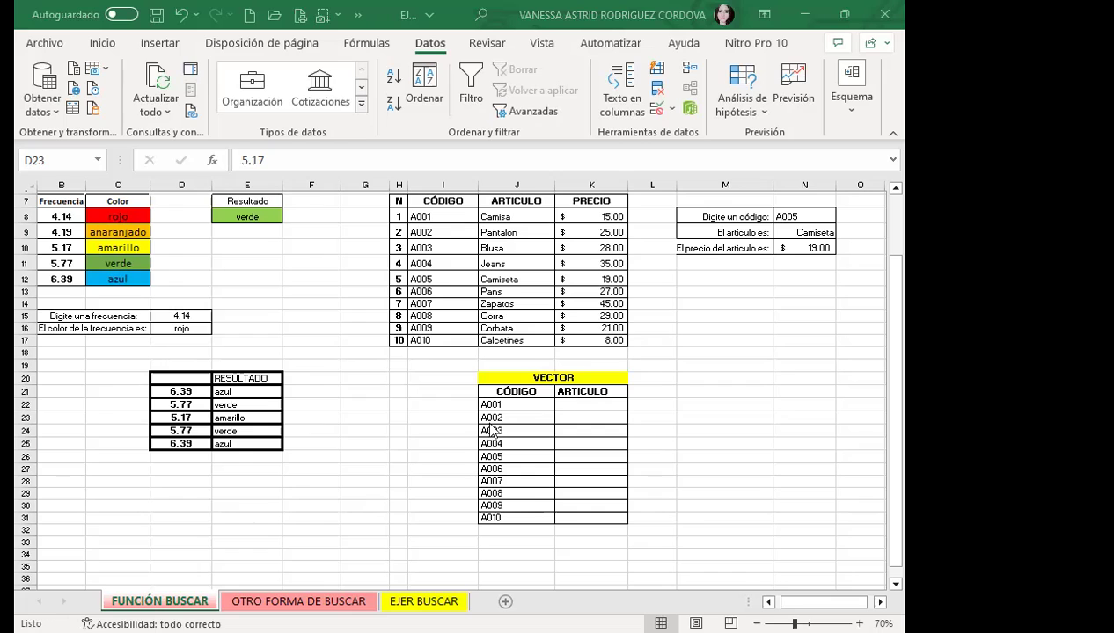
pyautogui.press('F2')
pyautogui.click(573, 402)
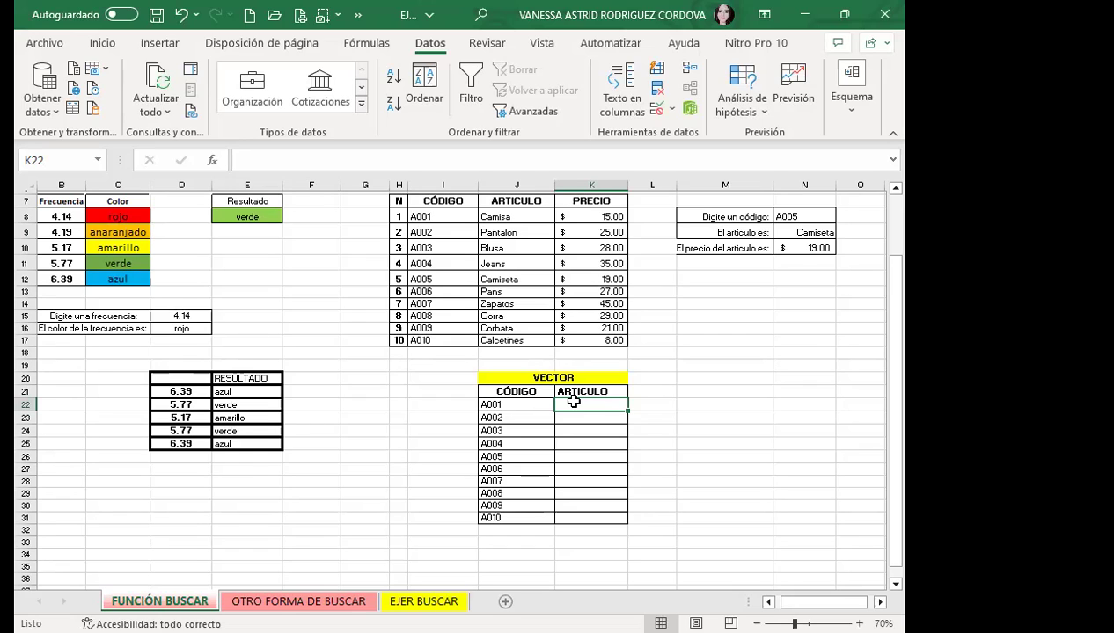
# Step: Enter =BUSCAR(J22;$I$8:$I$17;$J$8:$J$17) in K22, returning Camisa for code A001
pyautogui.write('=')
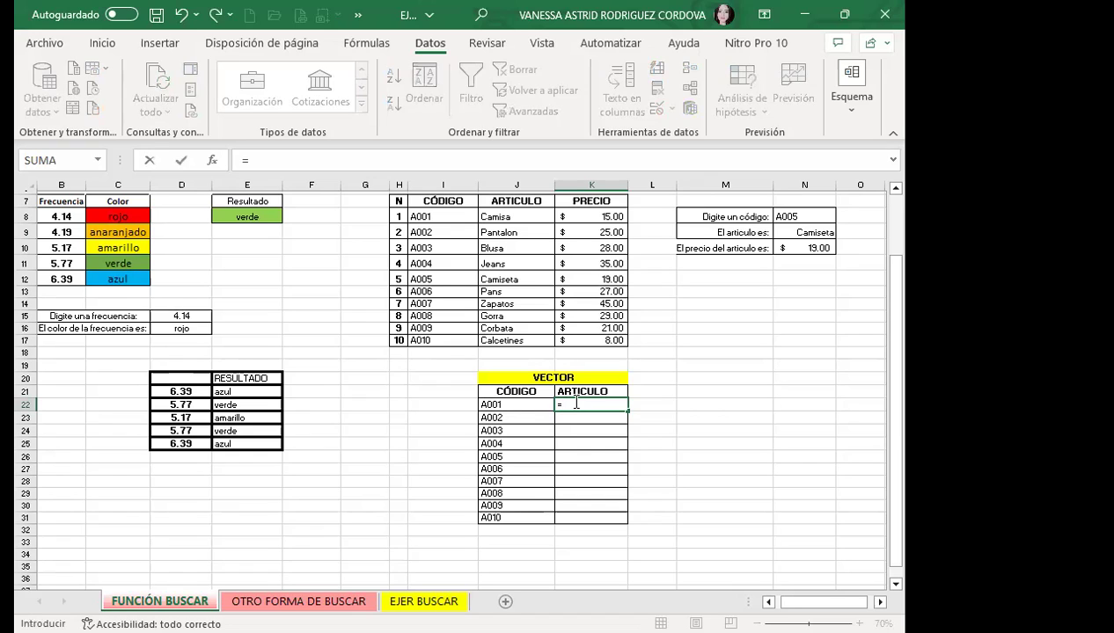
pyautogui.write('BUSC')
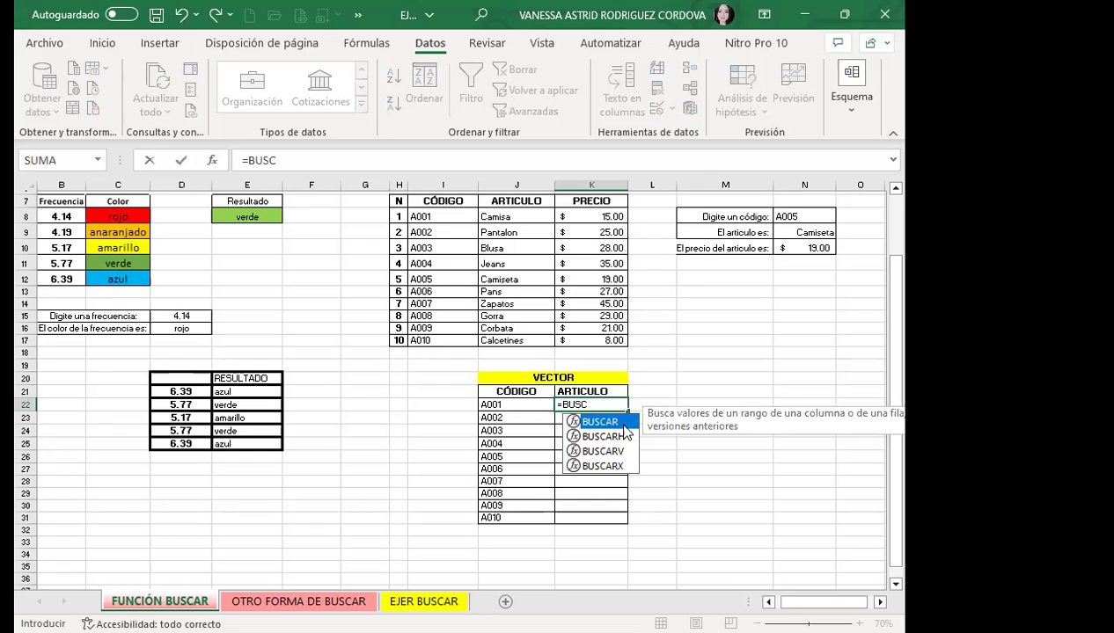
pyautogui.press('Tab')
pyautogui.click(518, 405)
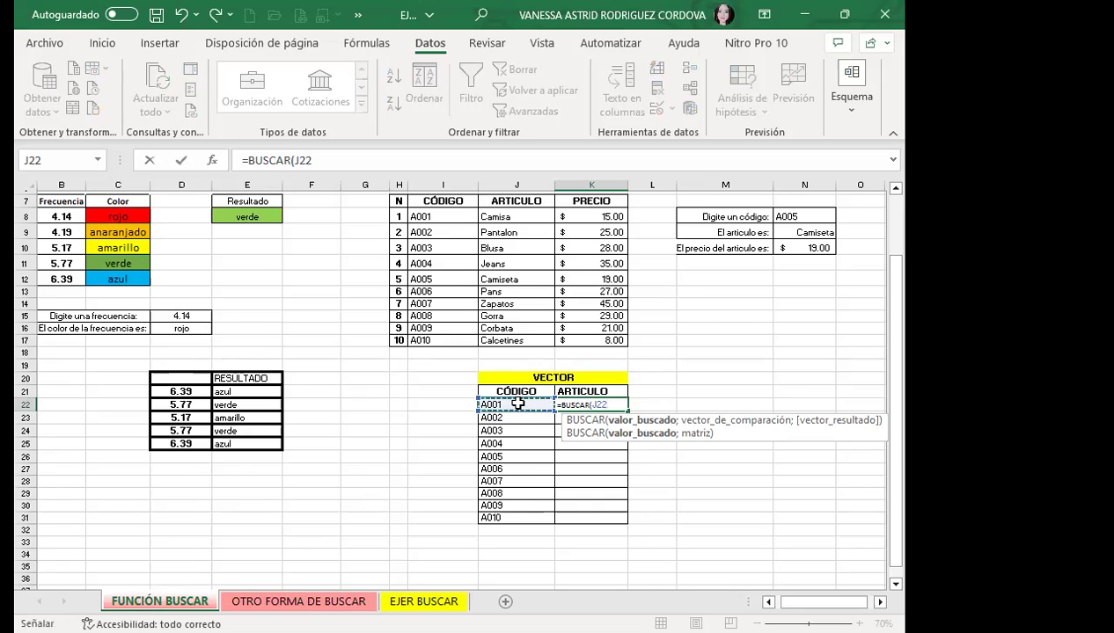
pyautogui.write(';')
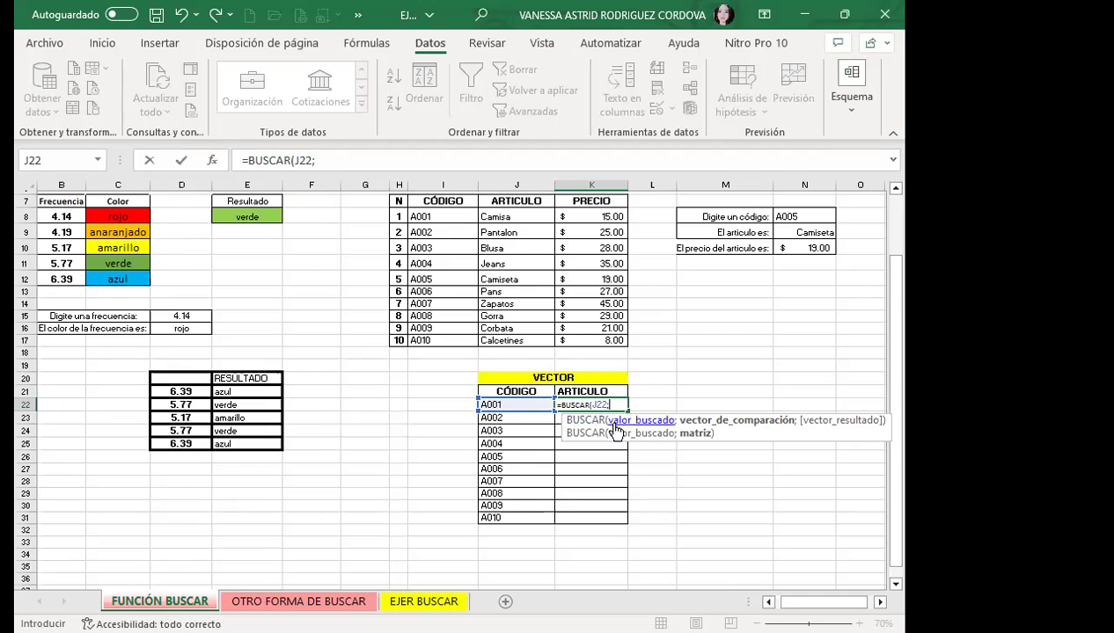
pyautogui.click(449, 217)
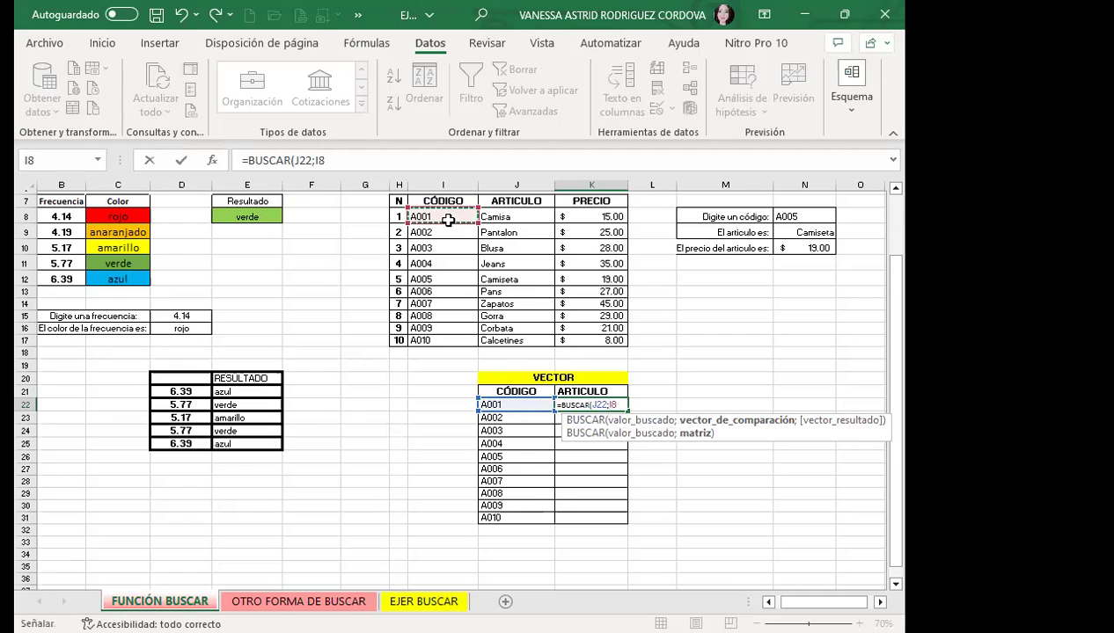
pyautogui.keyDown('shift'); pyautogui.click(449, 340); pyautogui.keyUp('shift')
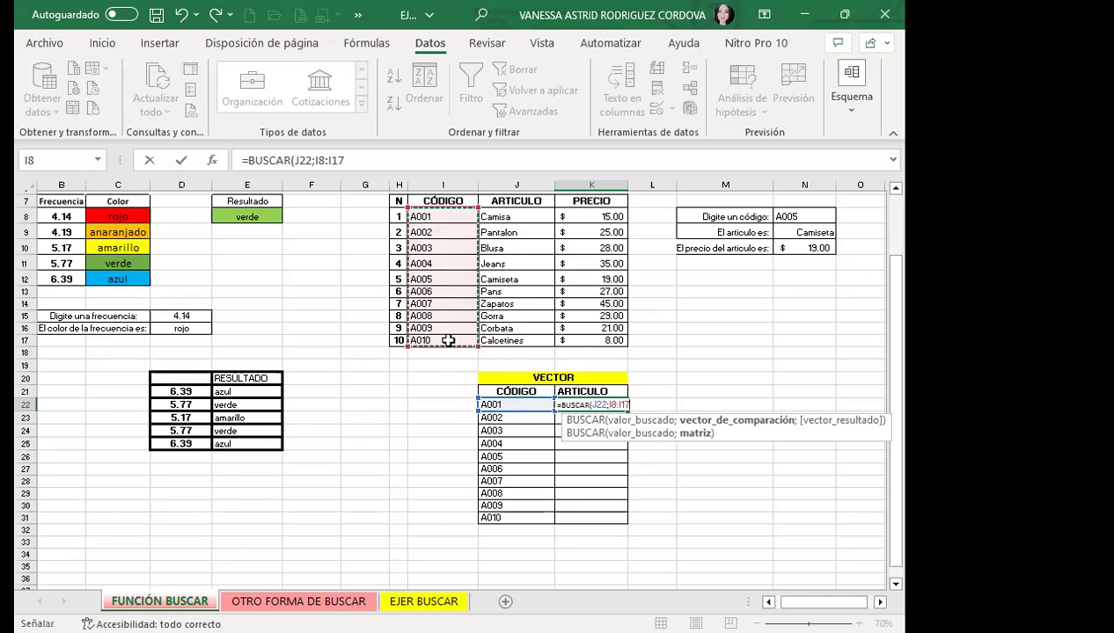
pyautogui.press('F4')
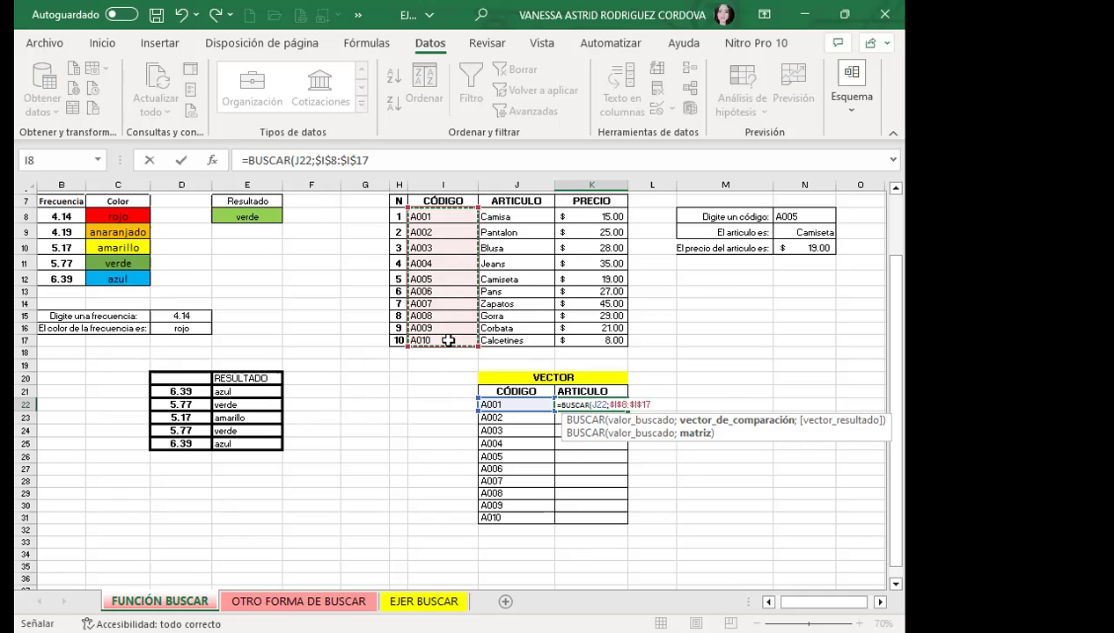
pyautogui.write(';')
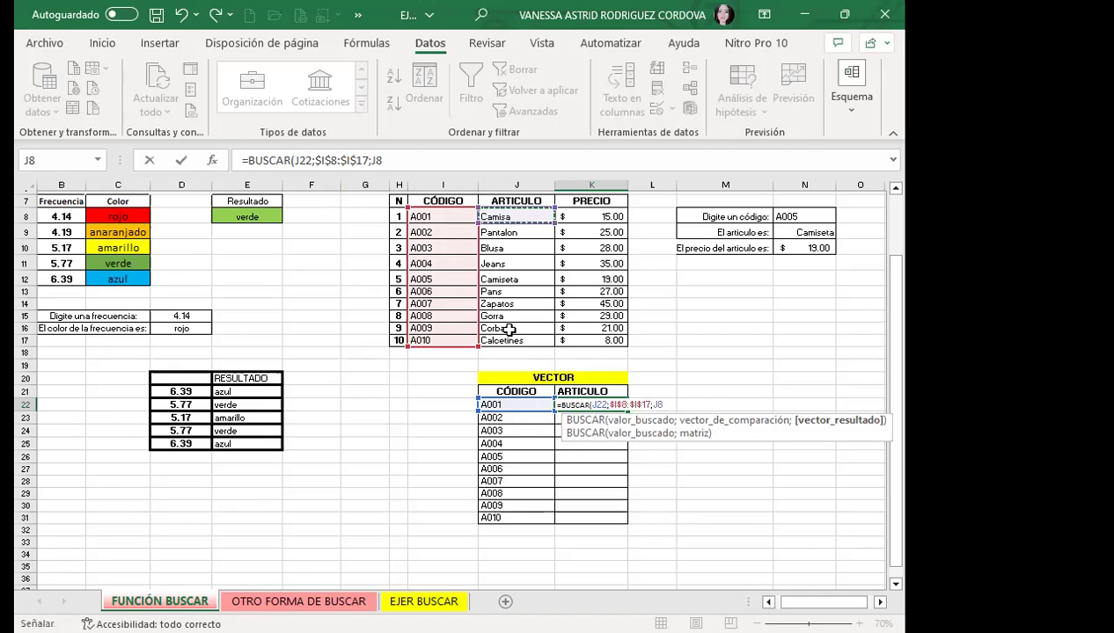
pyautogui.moveTo(514, 216); pyautogui.dragTo(509, 335)
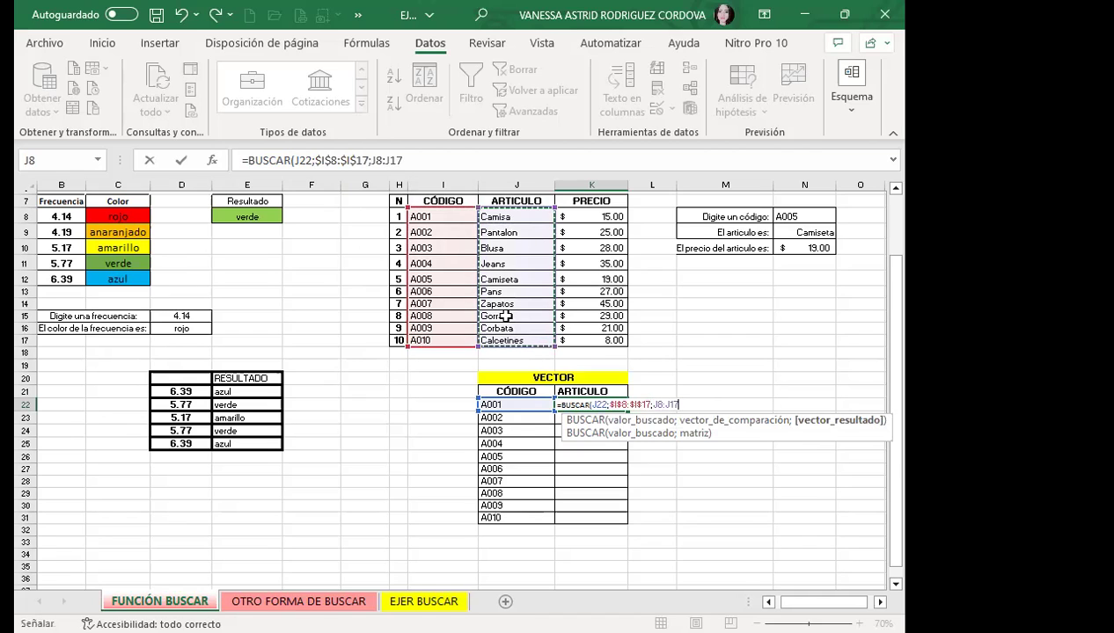
pyautogui.press('F4')
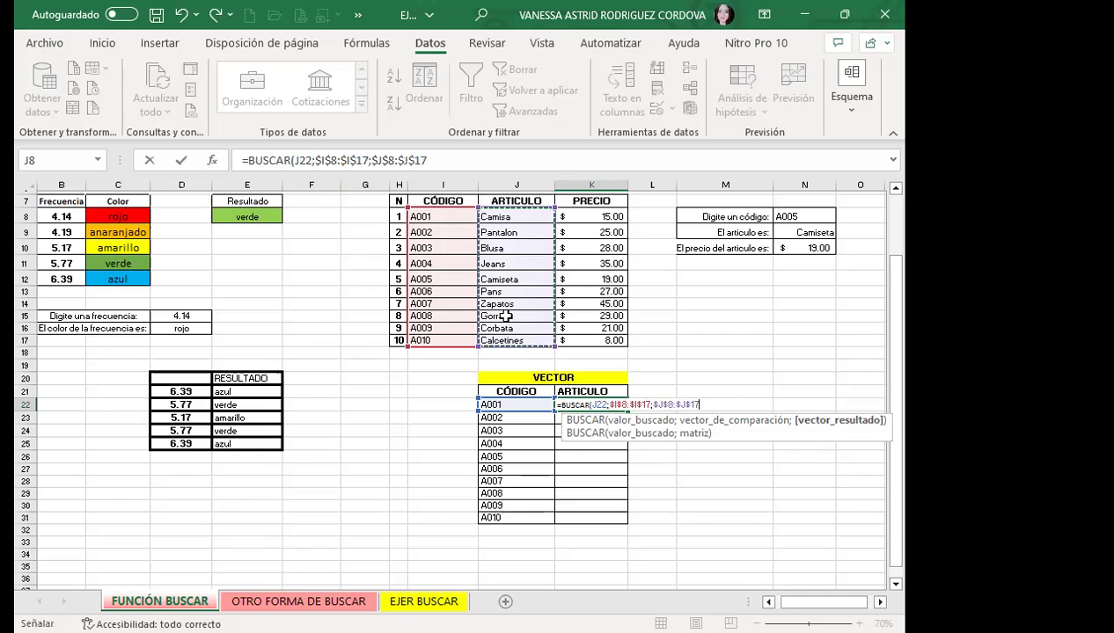
pyautogui.press('Return')
pyautogui.click(579, 405)
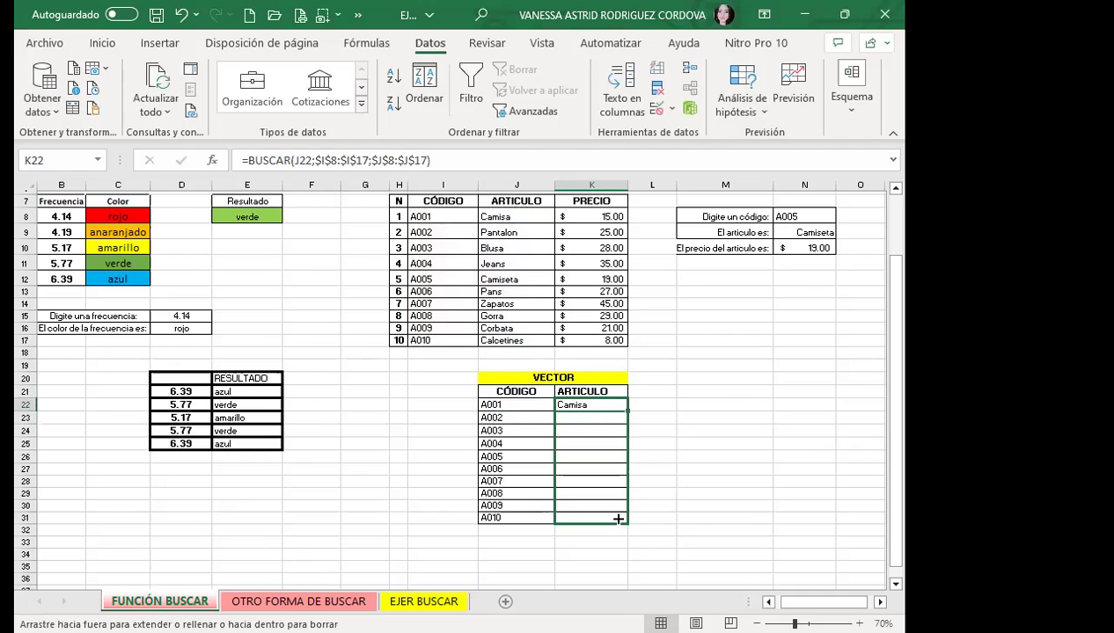
# Step: Copy the K22 vector formula down to K31 to list articles for codes A001–A010
pyautogui.moveTo(630, 412); pyautogui.dragTo(616, 521)
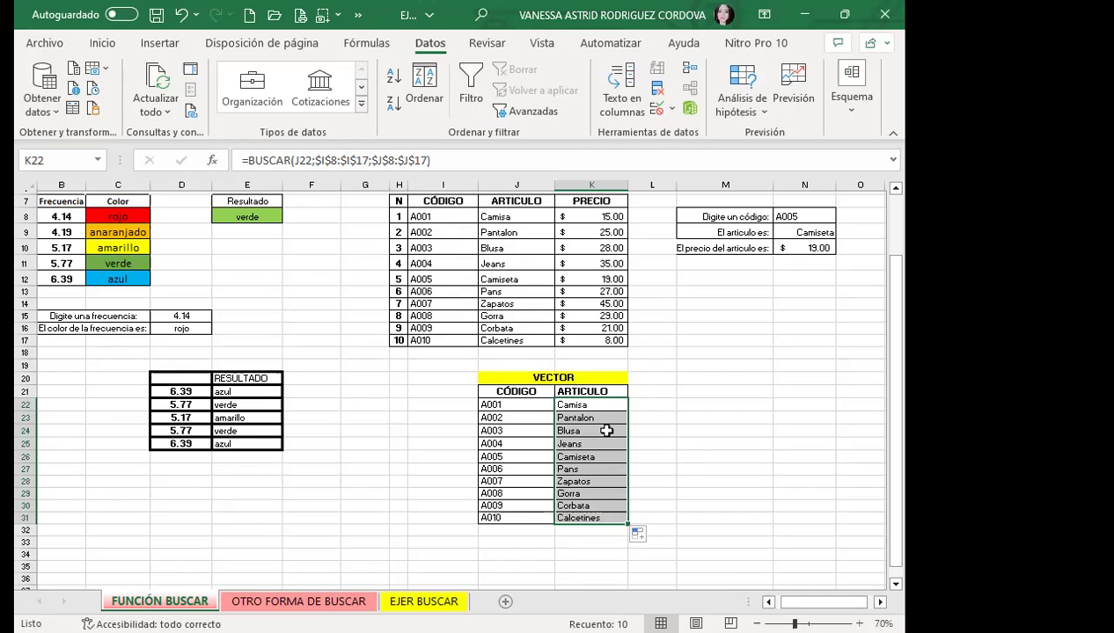
pyautogui.click(533, 404)
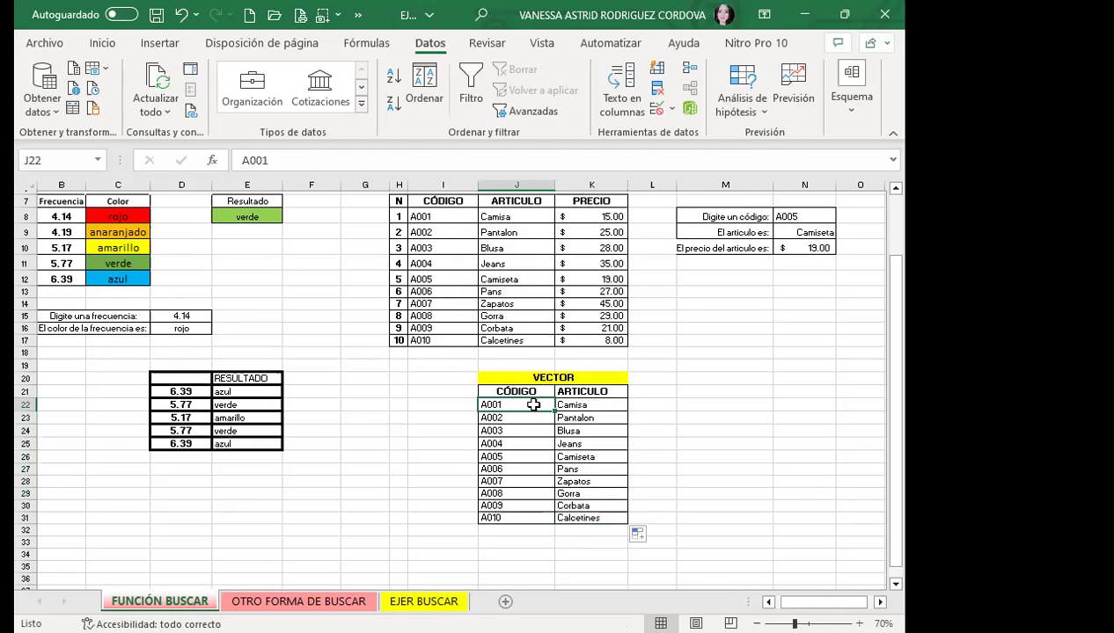
# Step: Change J22 to A010, test invalid code A0000000 in J23, then undo it
pyautogui.write('A010')
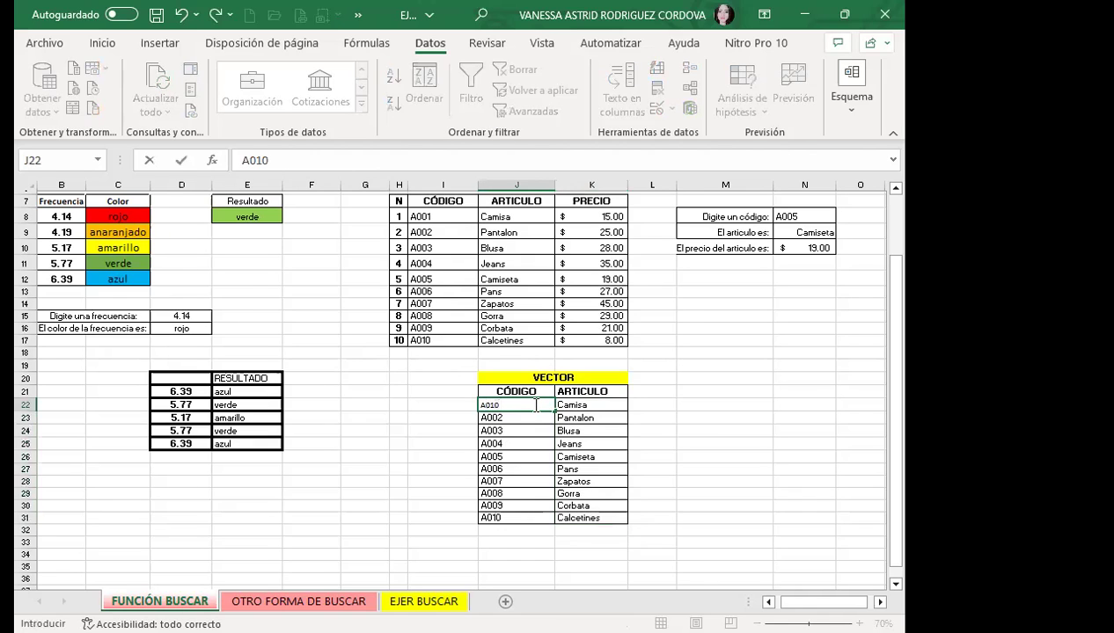
pyautogui.press('Return')
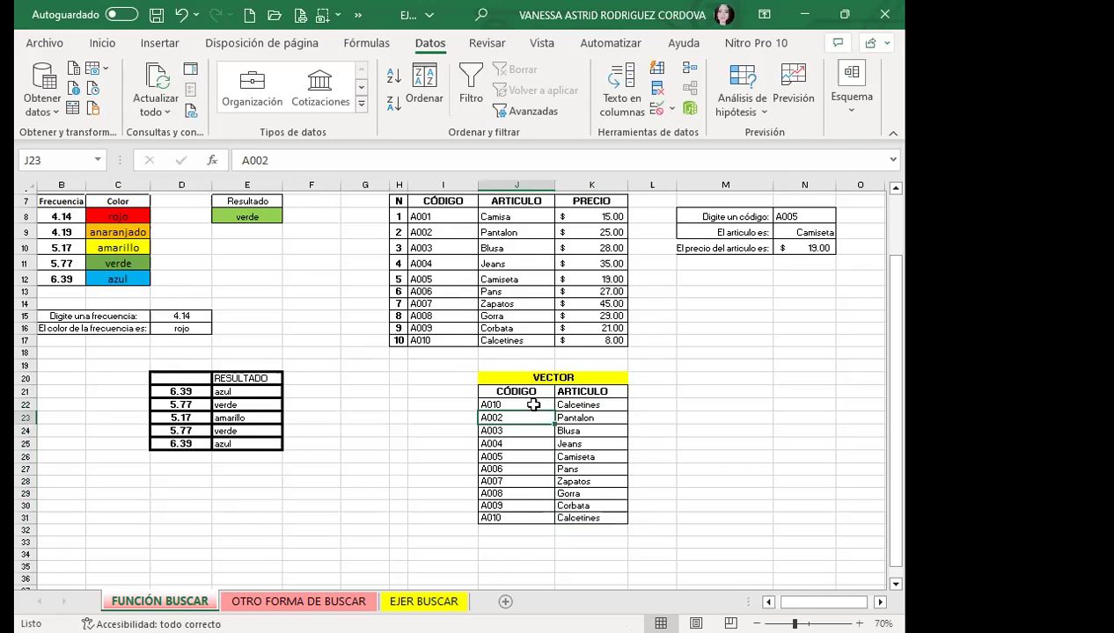
pyautogui.write('A')
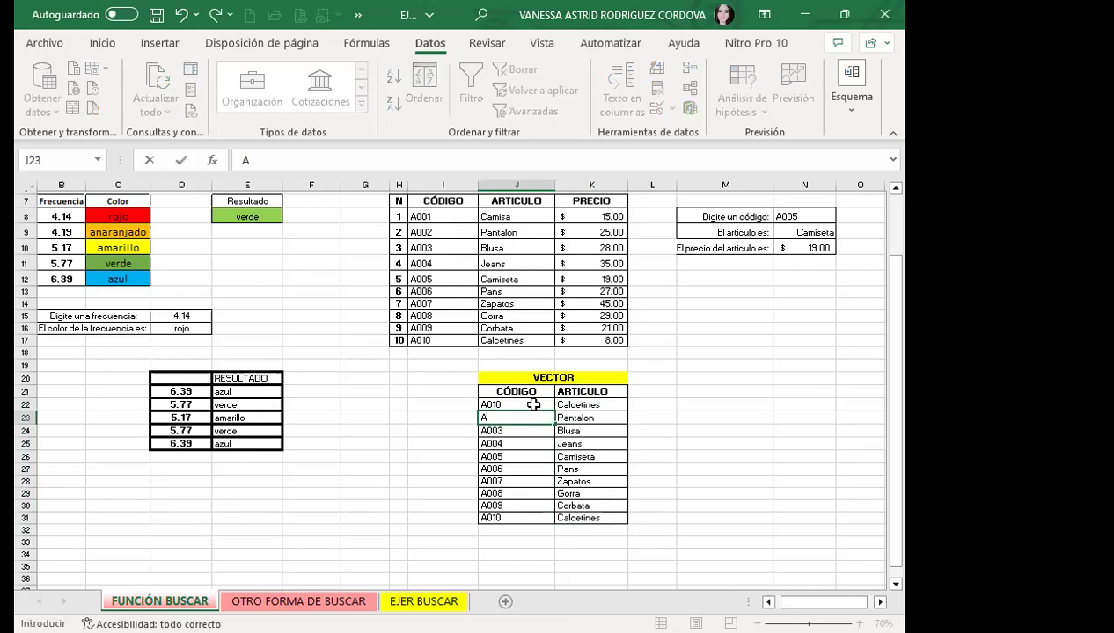
pyautogui.write('0000000')
pyautogui.press('Return')
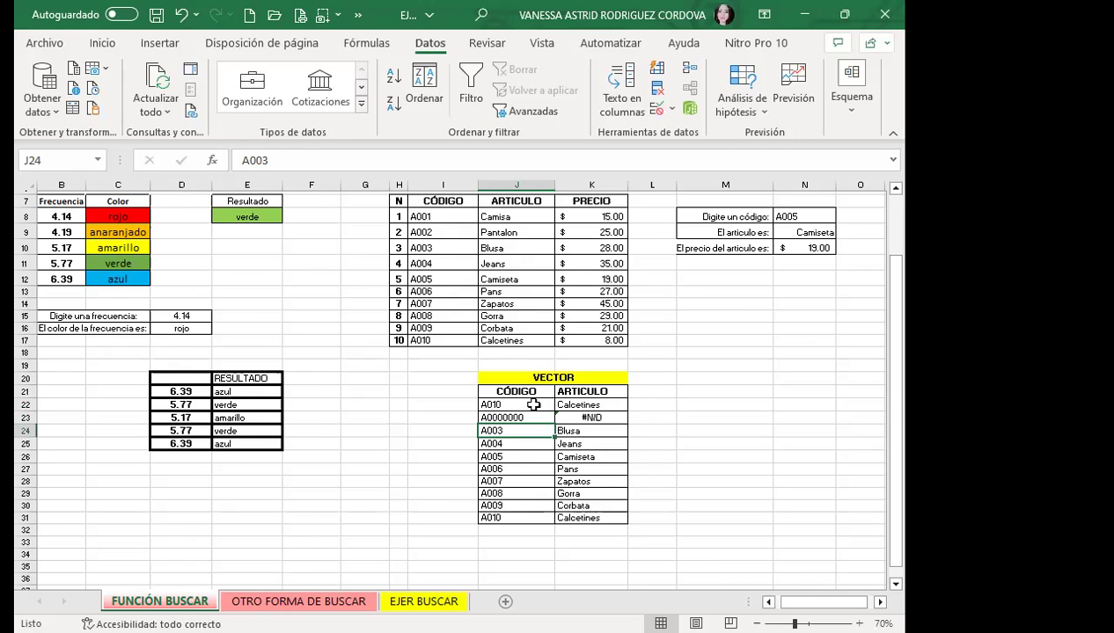
pyautogui.hotkey('ctrl', 'z')
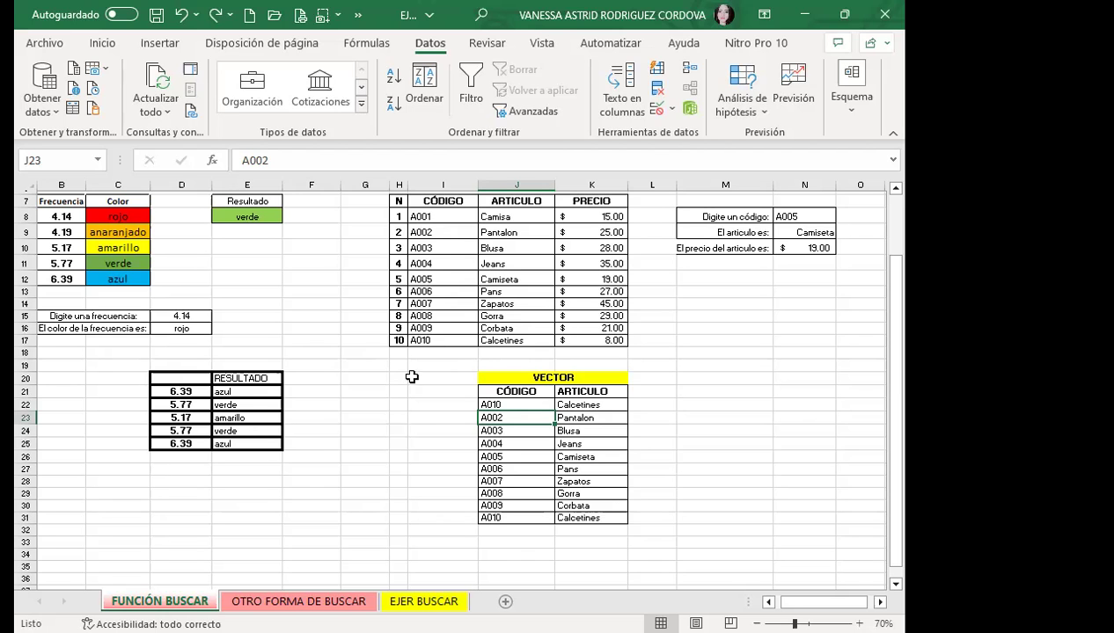
# Step: Review the K22 lookup formula, then switch to the OTRO FORMA DE BUSCAR sheet
pyautogui.scroll(-1, 358, 378)
pyautogui.scroll(-2, 326, 403)
pyautogui.scroll(2, 329, 435)
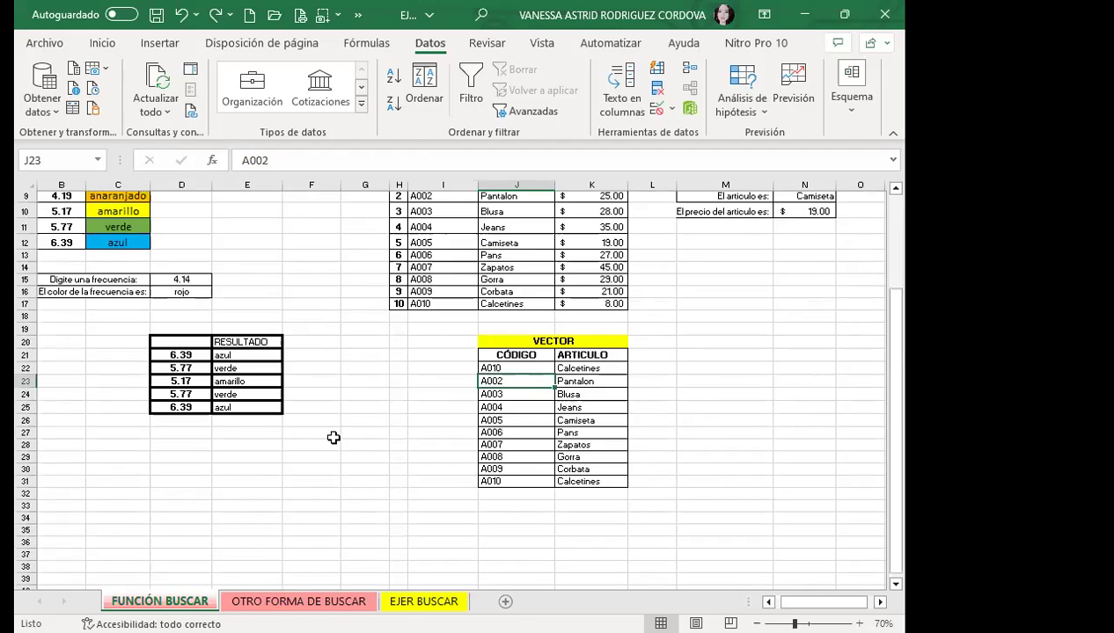
pyautogui.scroll(2, 331, 438)
pyautogui.click(328, 412)
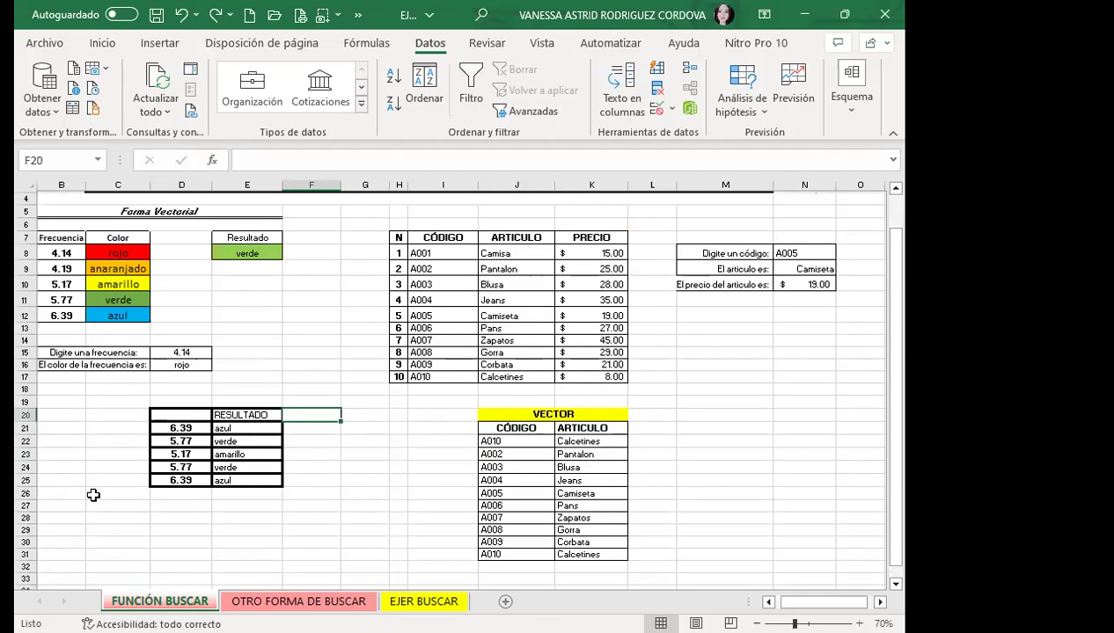
pyautogui.click(596, 440)
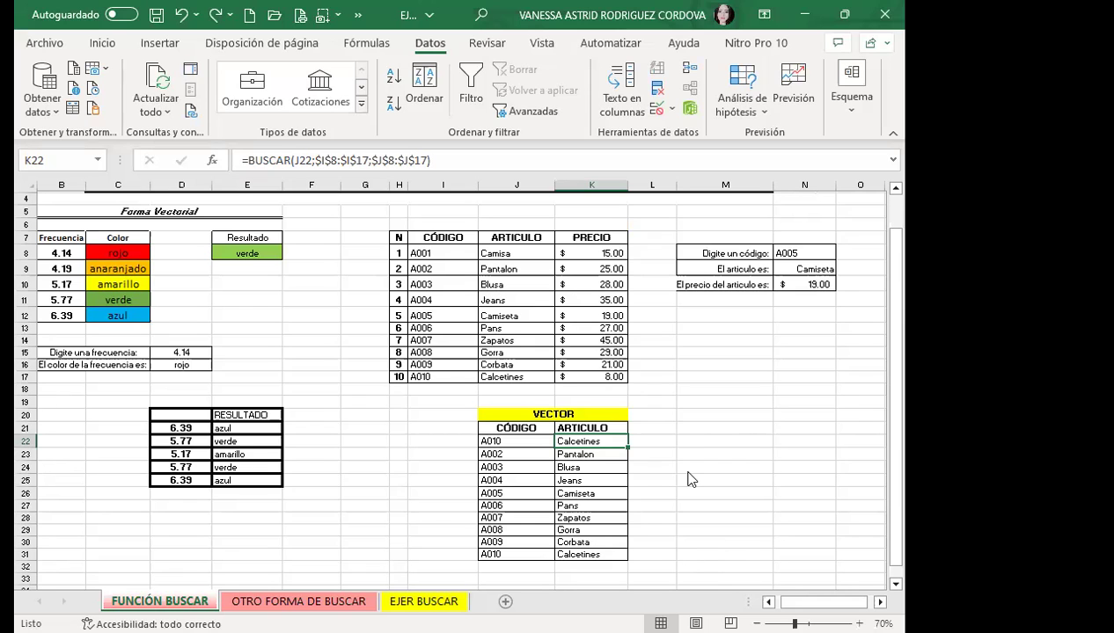
pyautogui.hotkey('ctrl', 'pagedown')
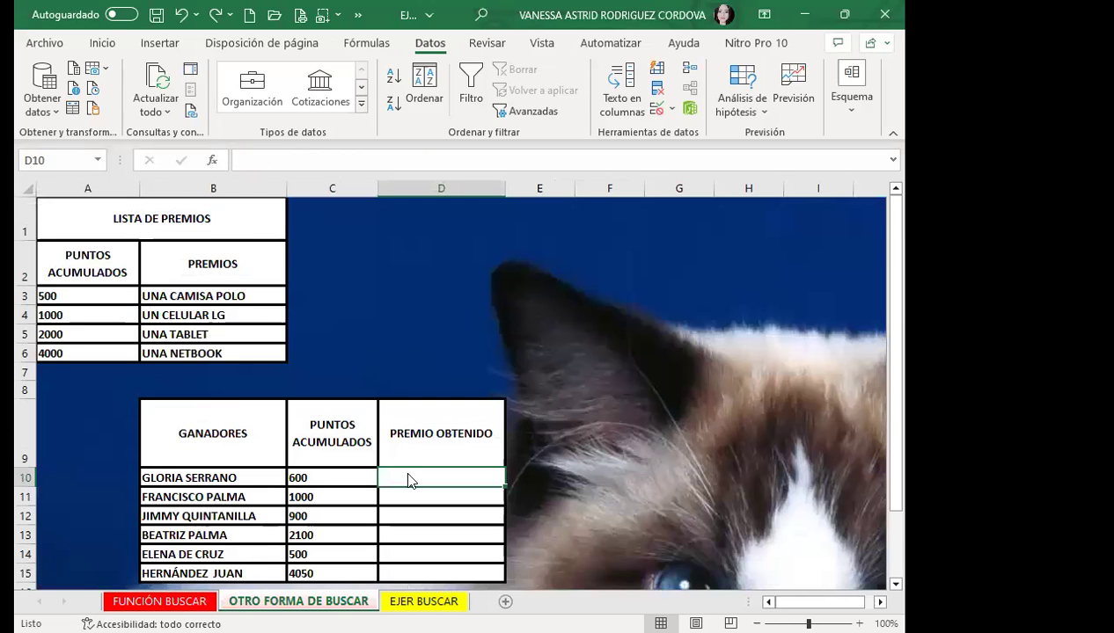
# Step: Look over the LISTA DE PREMIOS and GANADORES tables and enlarge the worksheet area
pyautogui.scroll(-1, 409, 453)
pyautogui.scroll(1, 421, 394)
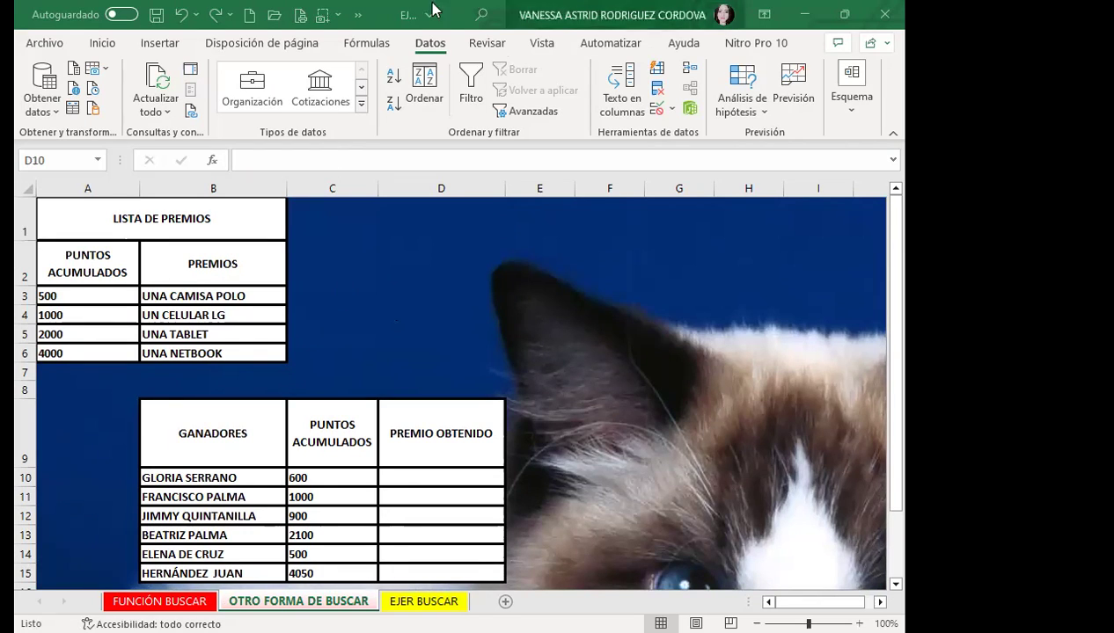
pyautogui.doubleClick(102, 46)
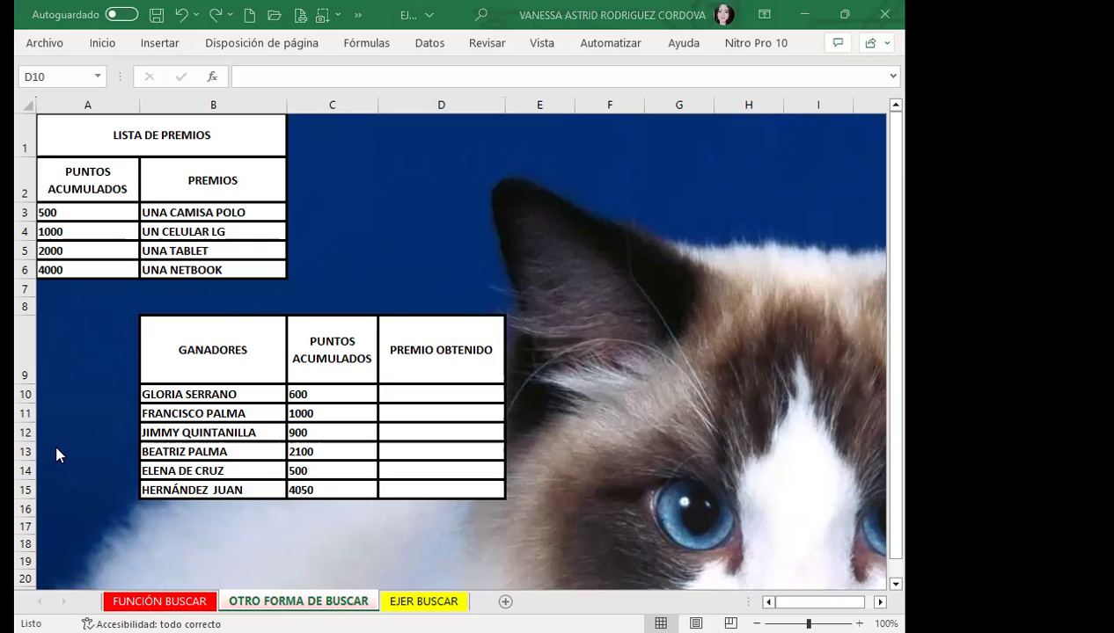
# Step: Start the formula =BUSCAR(C10; in D10, using the first winner's 600 points as the lookup value
pyautogui.click(417, 391)
pyautogui.write('=')
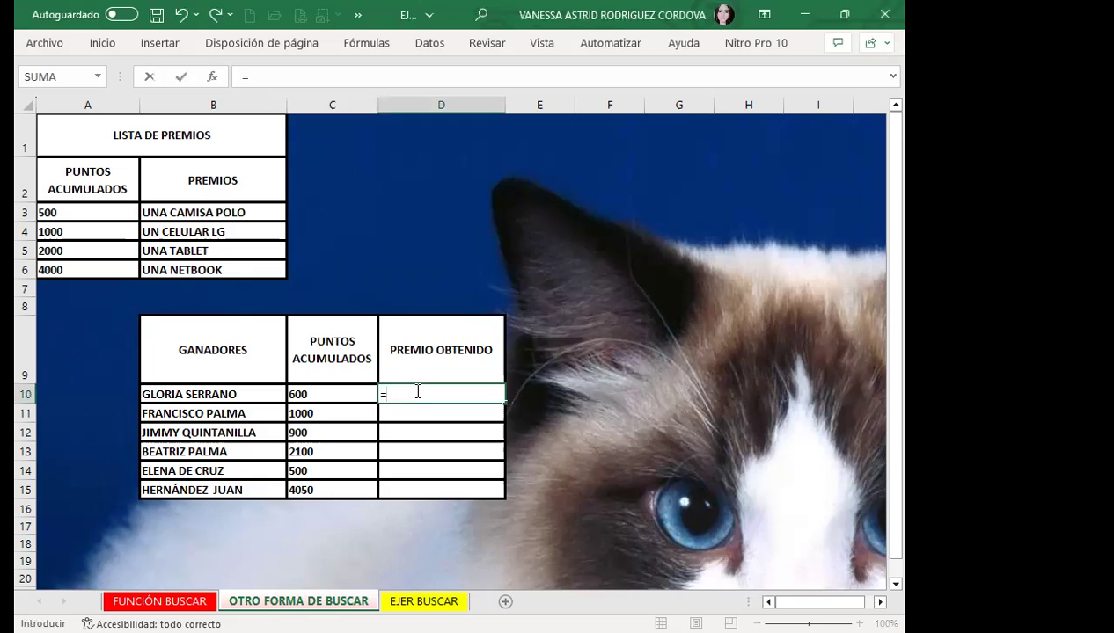
pyautogui.write('BUS')
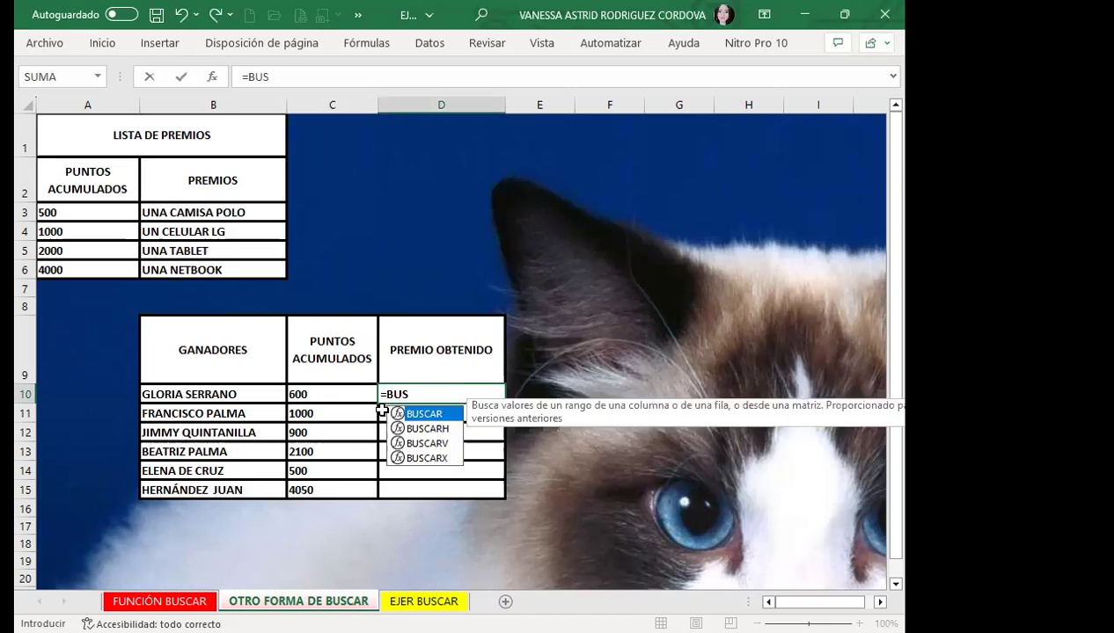
pyautogui.doubleClick(431, 414)
pyautogui.click(332, 395)
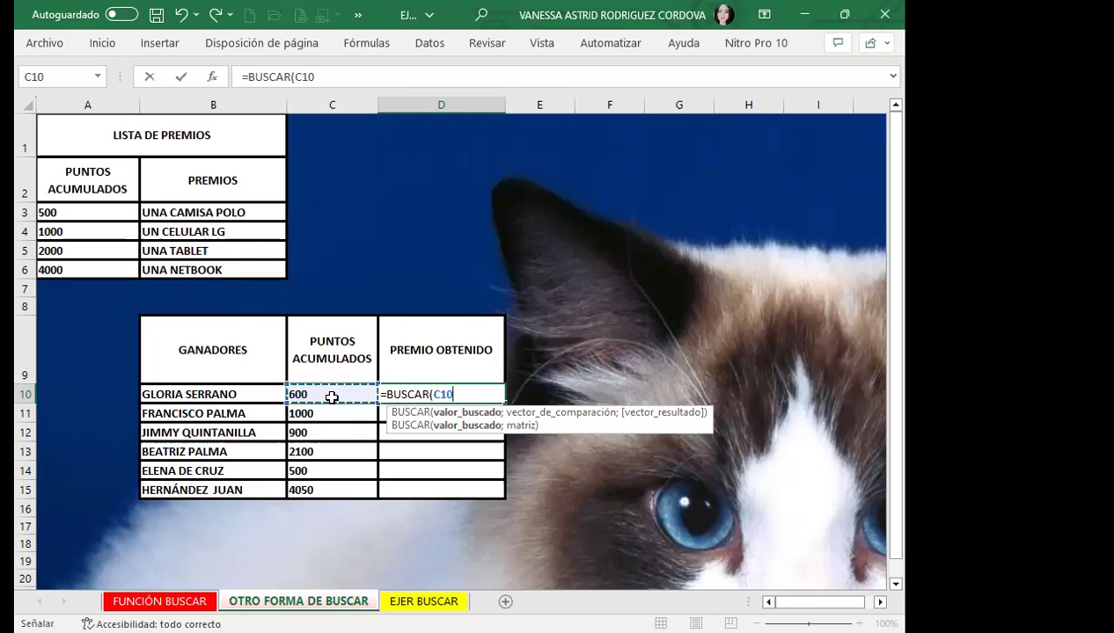
pyautogui.write(';')
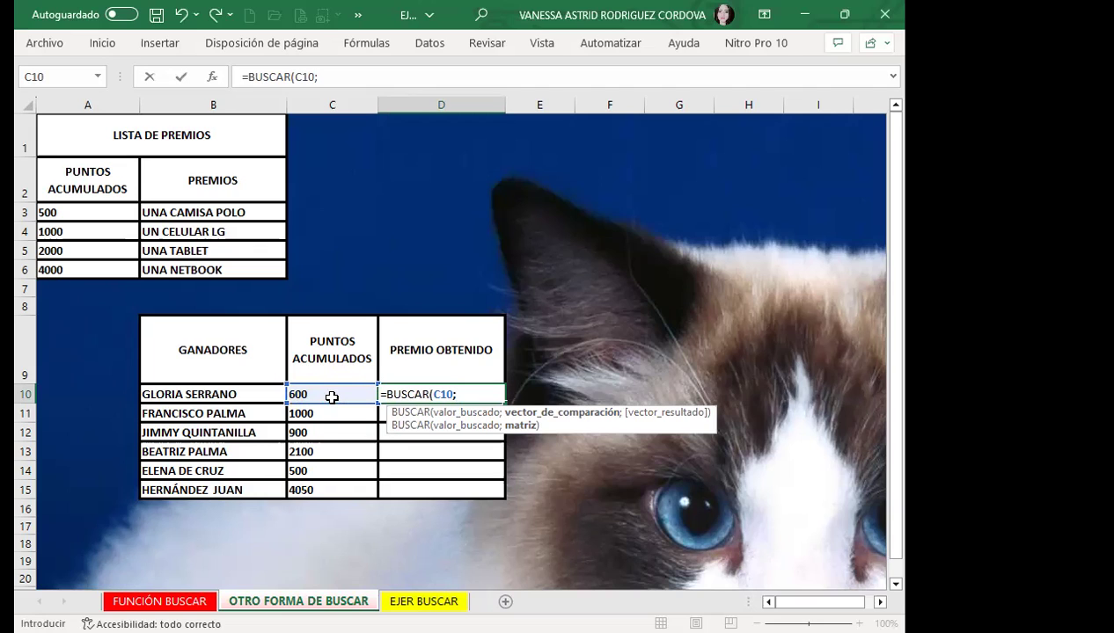
pyautogui.click(82, 220)
# Step: Add the absolute points range $A$3:$A$6 and prize range $B$3:$B$6 to D10's BUSCAR formula
pyautogui.moveTo(82, 220); pyautogui.dragTo(85, 260)
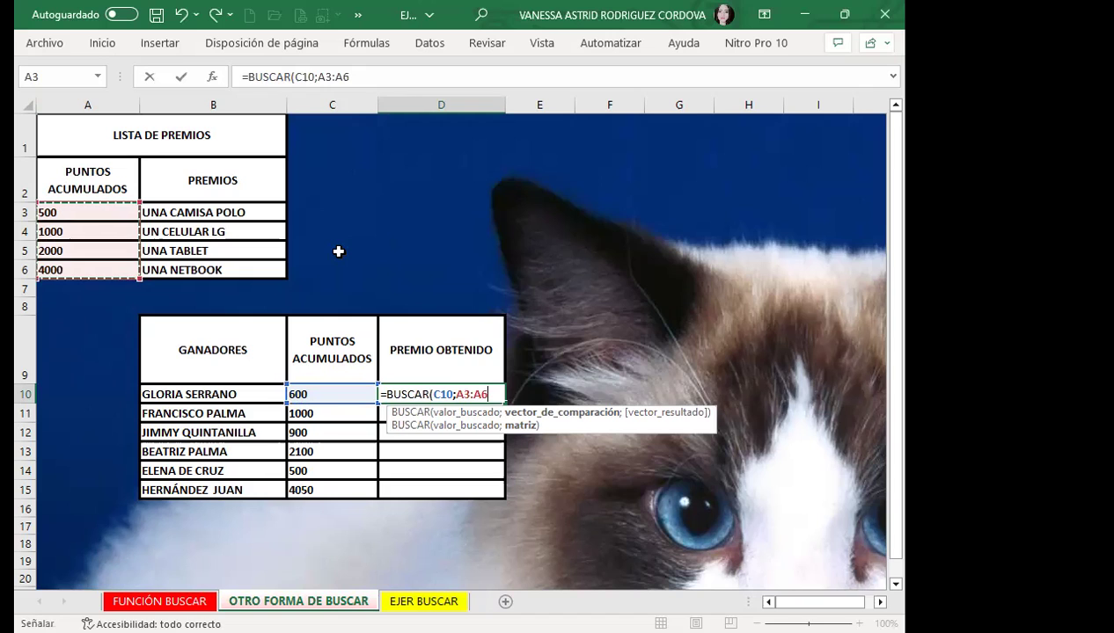
pyautogui.press('F4')
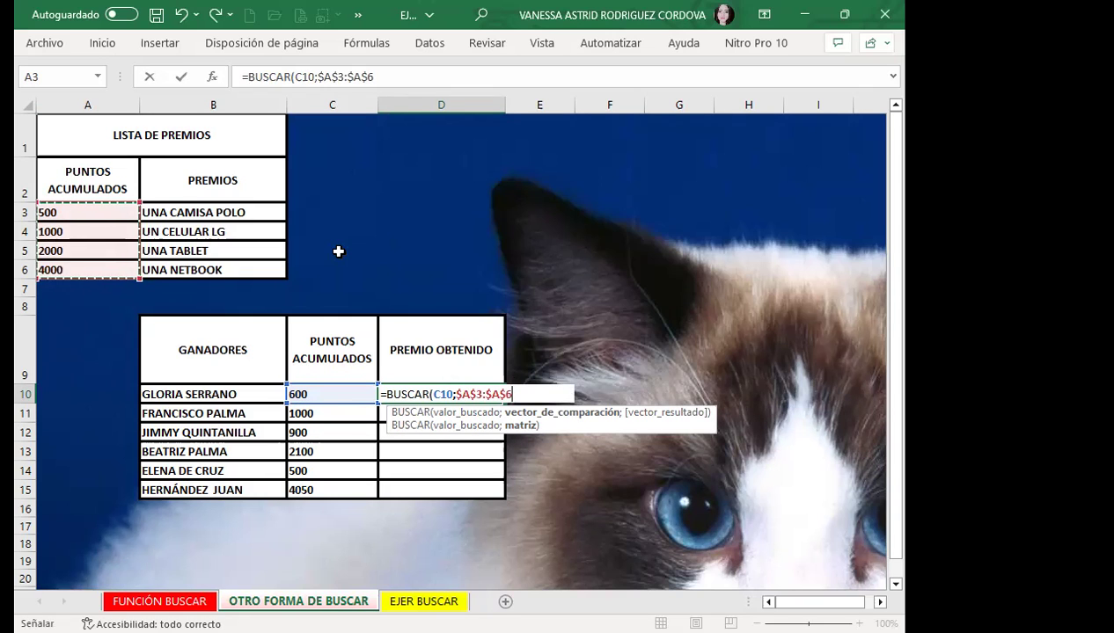
pyautogui.write(';')
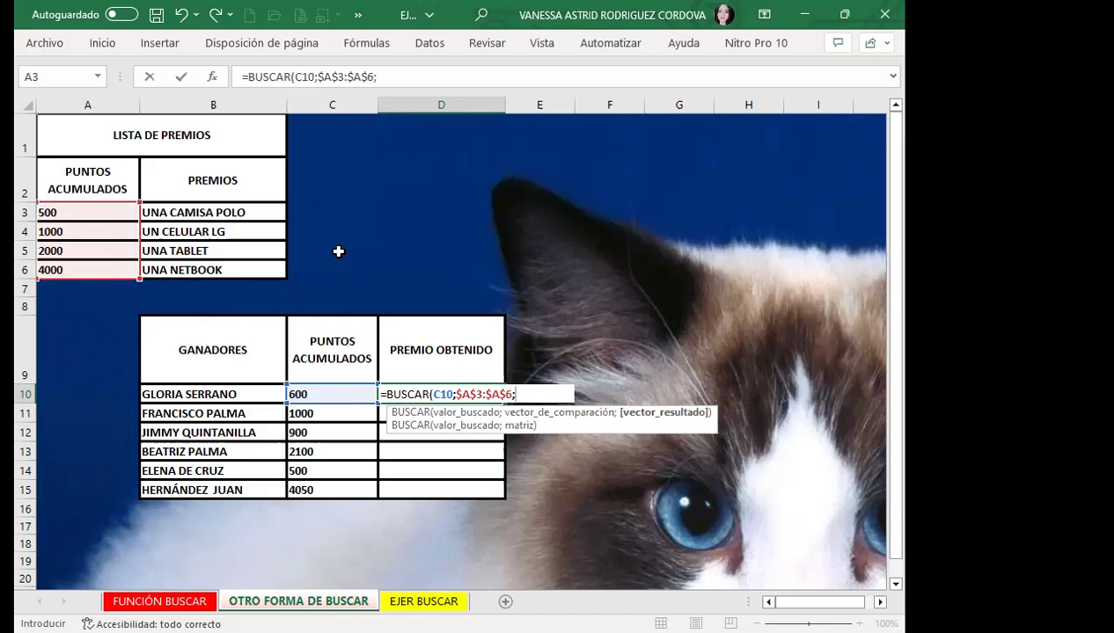
pyautogui.moveTo(215, 209); pyautogui.dragTo(216, 269)
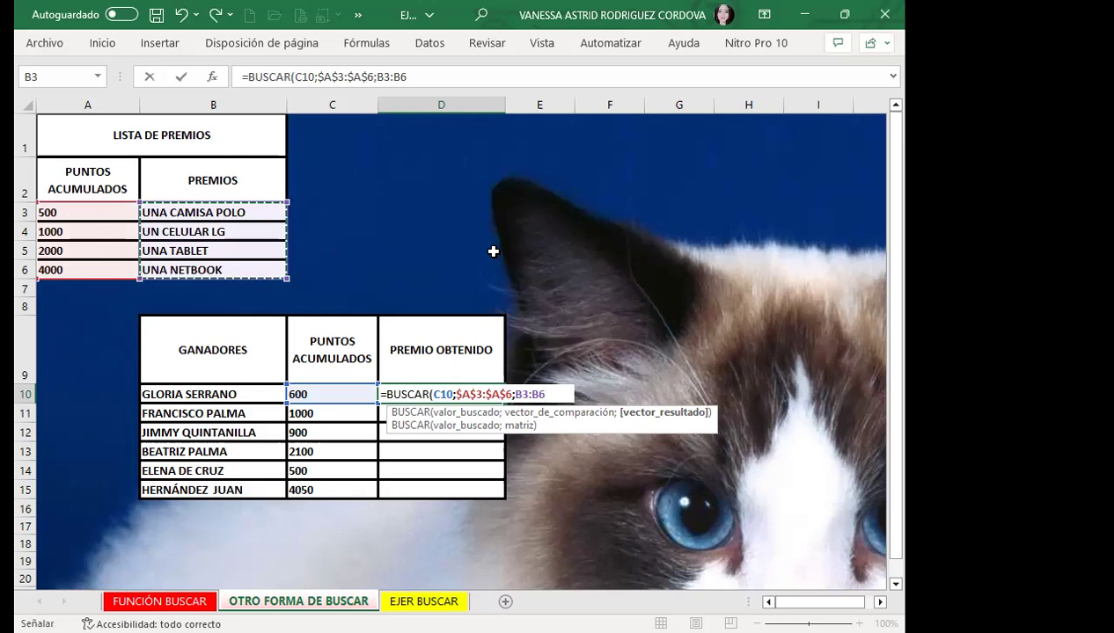
pyautogui.press('F4')
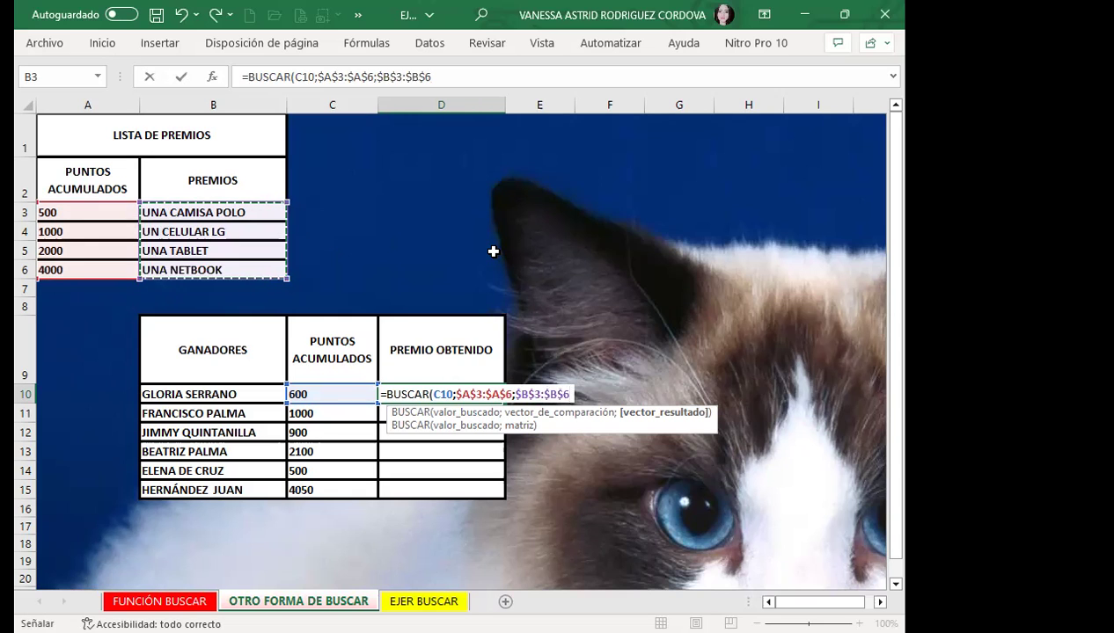
# Step: Close and enter =BUSCAR(C10;$A$3:$A$6;$B$3:$B$6) in D10, giving UNA CAMISA POLO, then reselect D10
pyautogui.write(')')
pyautogui.press('Return')
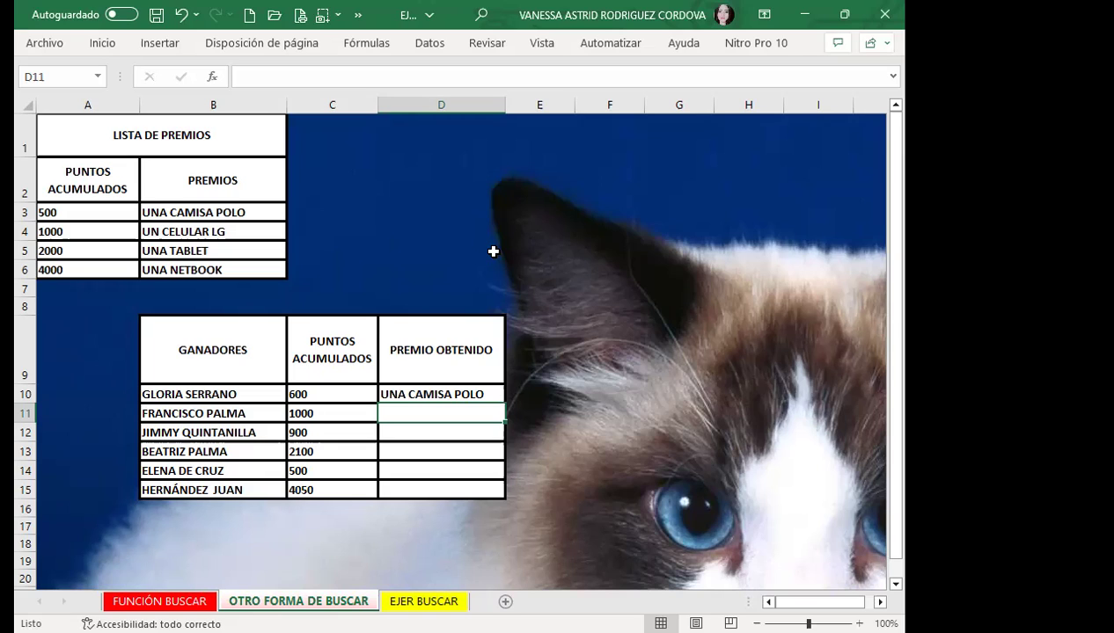
pyautogui.click(496, 394)
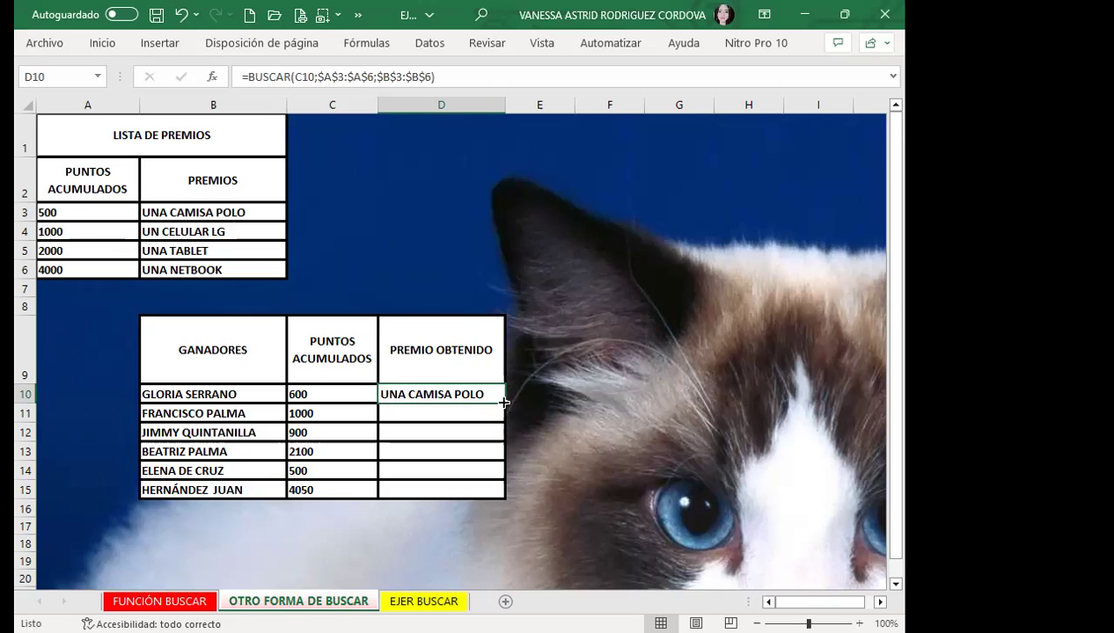
# Step: Fill D10's BUSCAR formula down to D15 so every winner gets a prize, up to UNA NETBOOK
pyautogui.moveTo(504, 402); pyautogui.dragTo(504, 498)
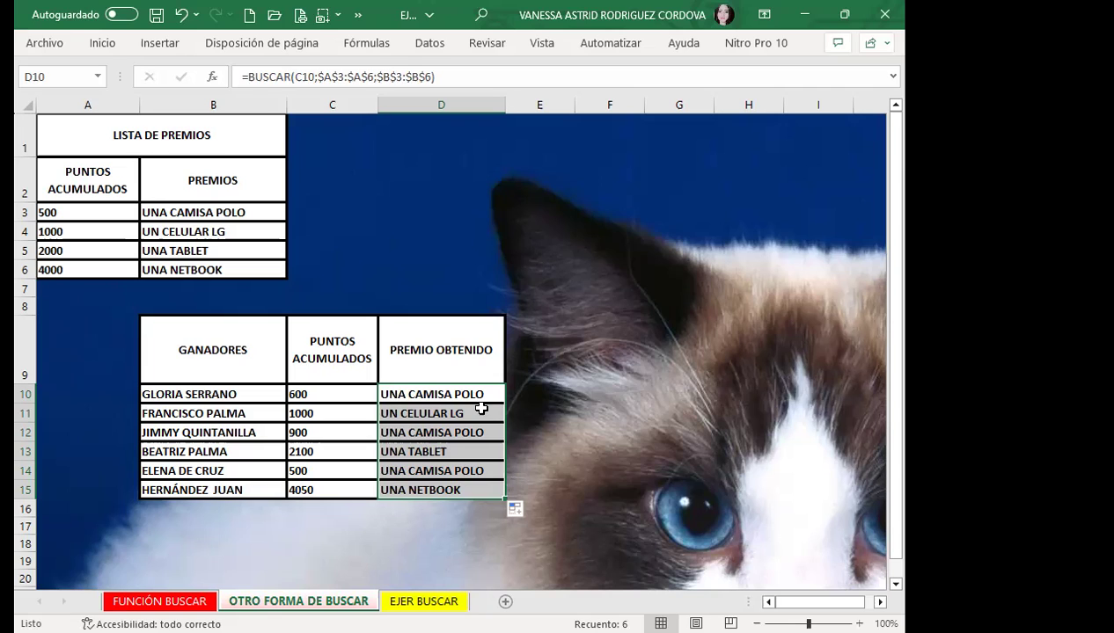
# Step: Switch from the workbook to the browser's class #6 discussion forum and reload the page
pyautogui.click(558, 388)
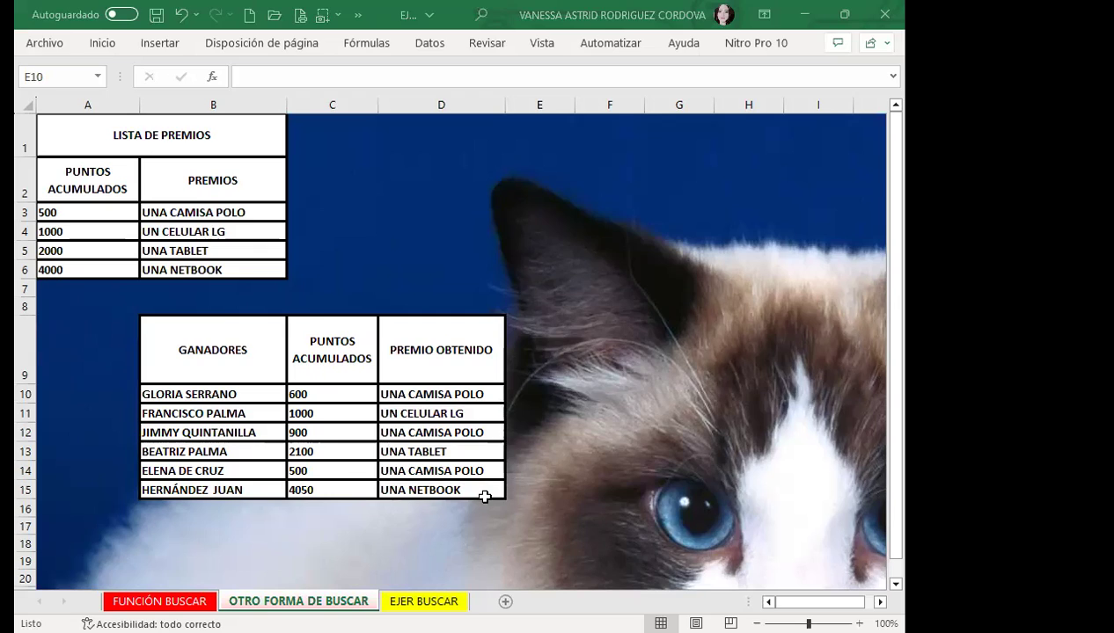
pyautogui.hotkey('alt', 'Tab')
pyautogui.scroll(-2, 444, 338)
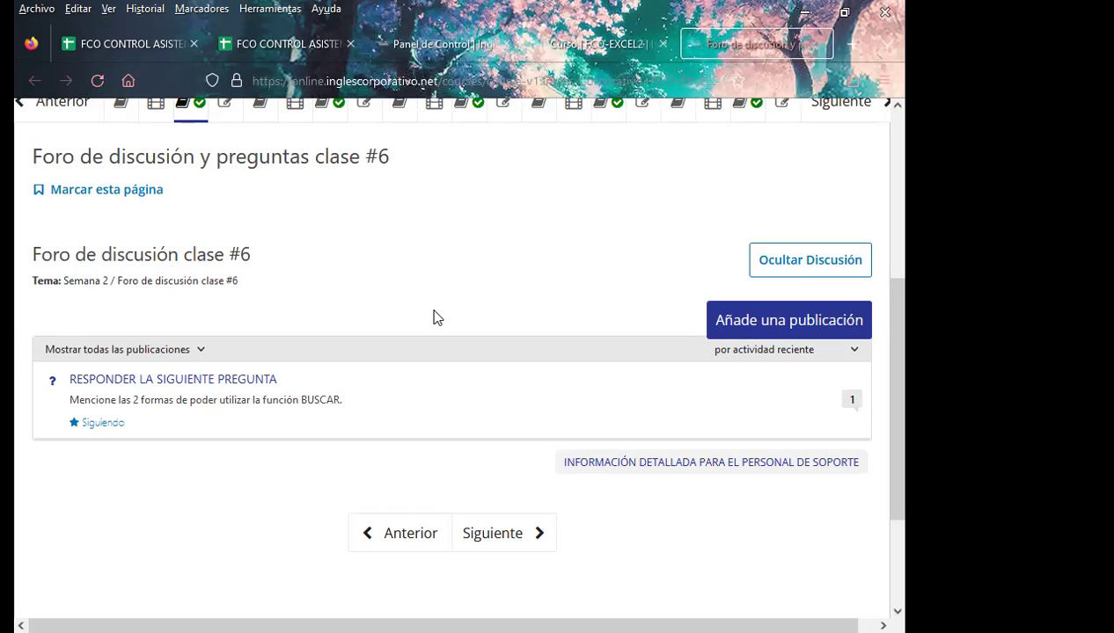
pyautogui.press('F5')
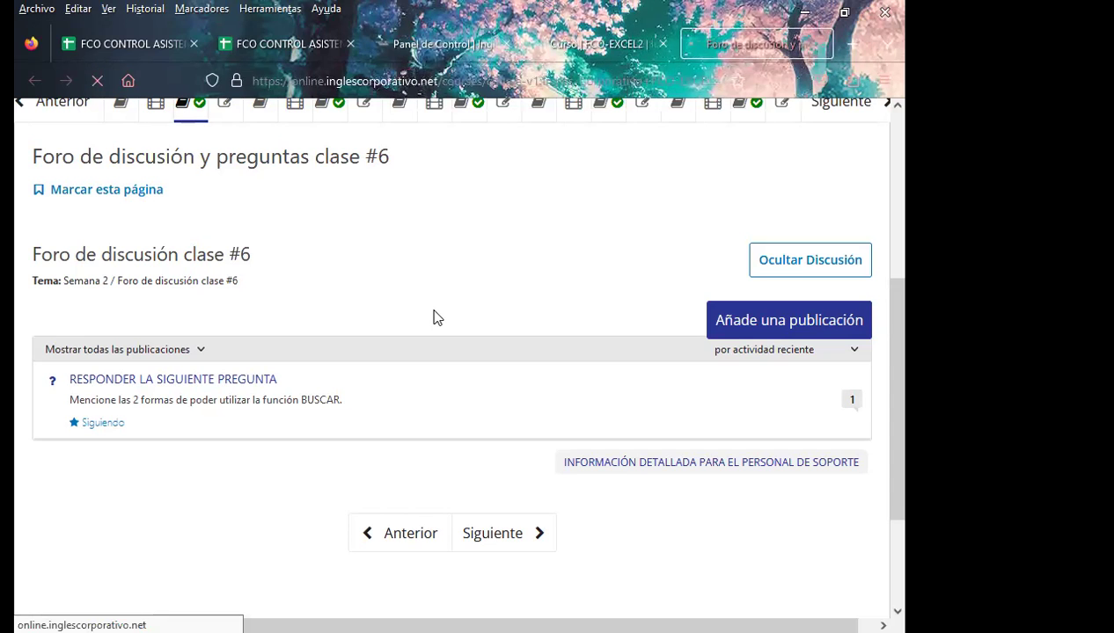